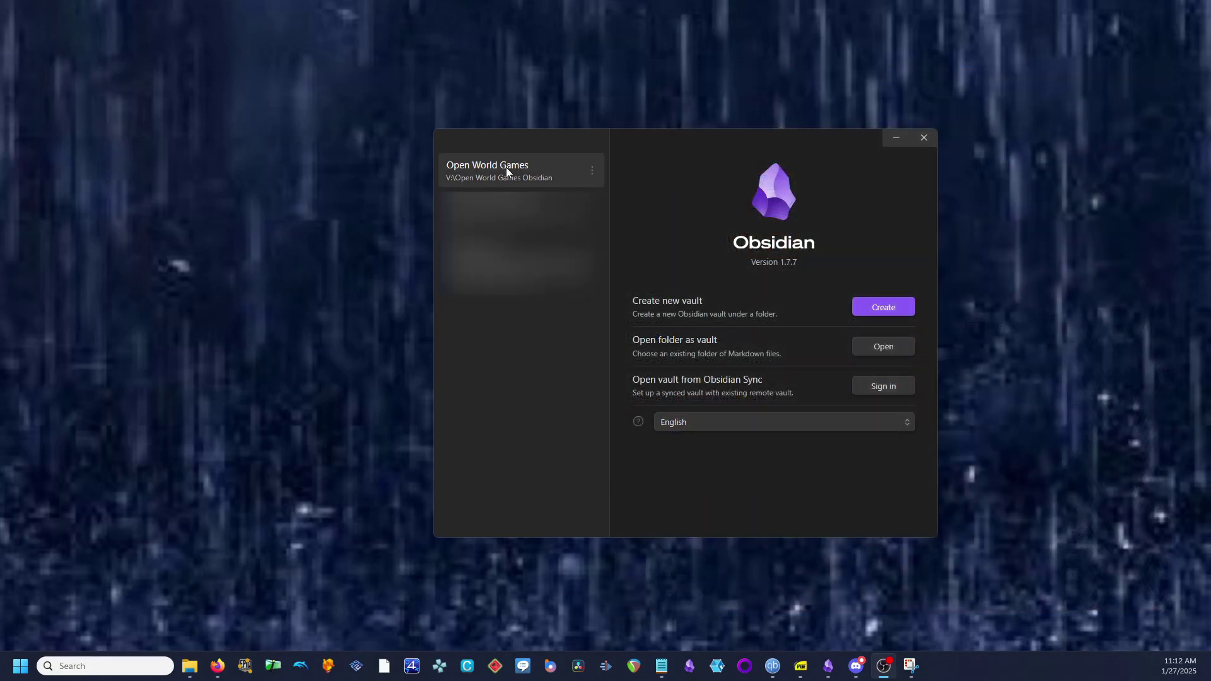
Open the Open World Games vault from the vault chooser.
left_click(552, 165)
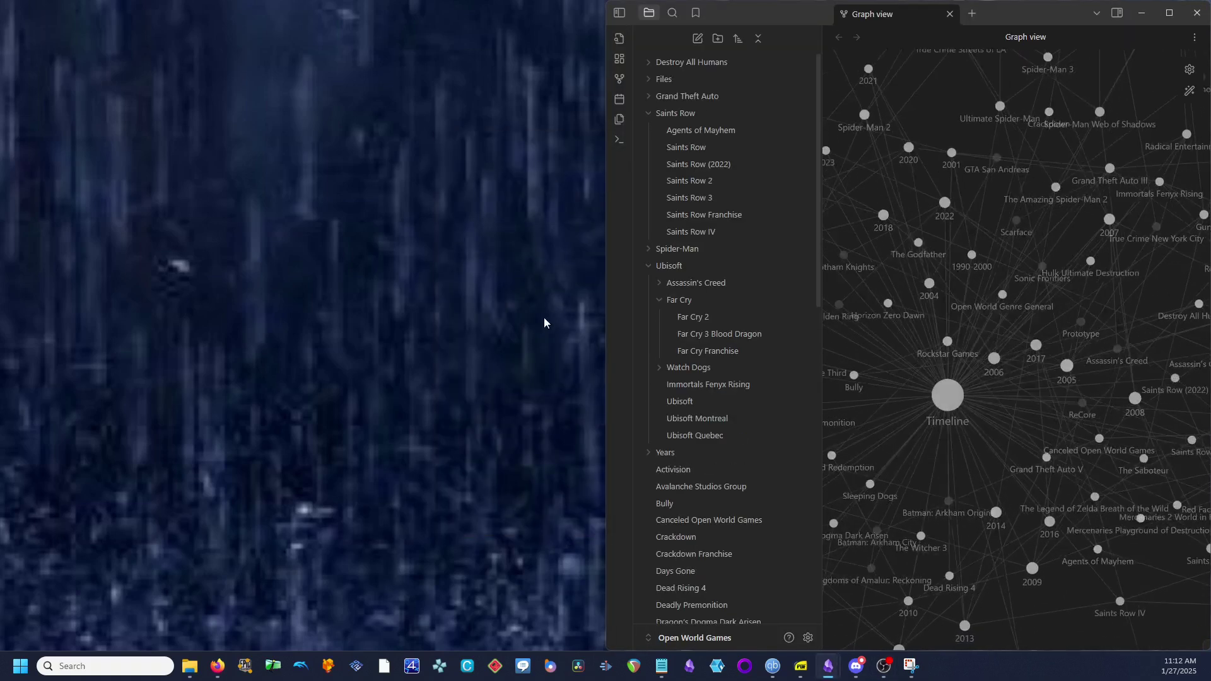
Maximize the Obsidian window and open the vault's folder in File Explorer.
left_click(1169, 12)
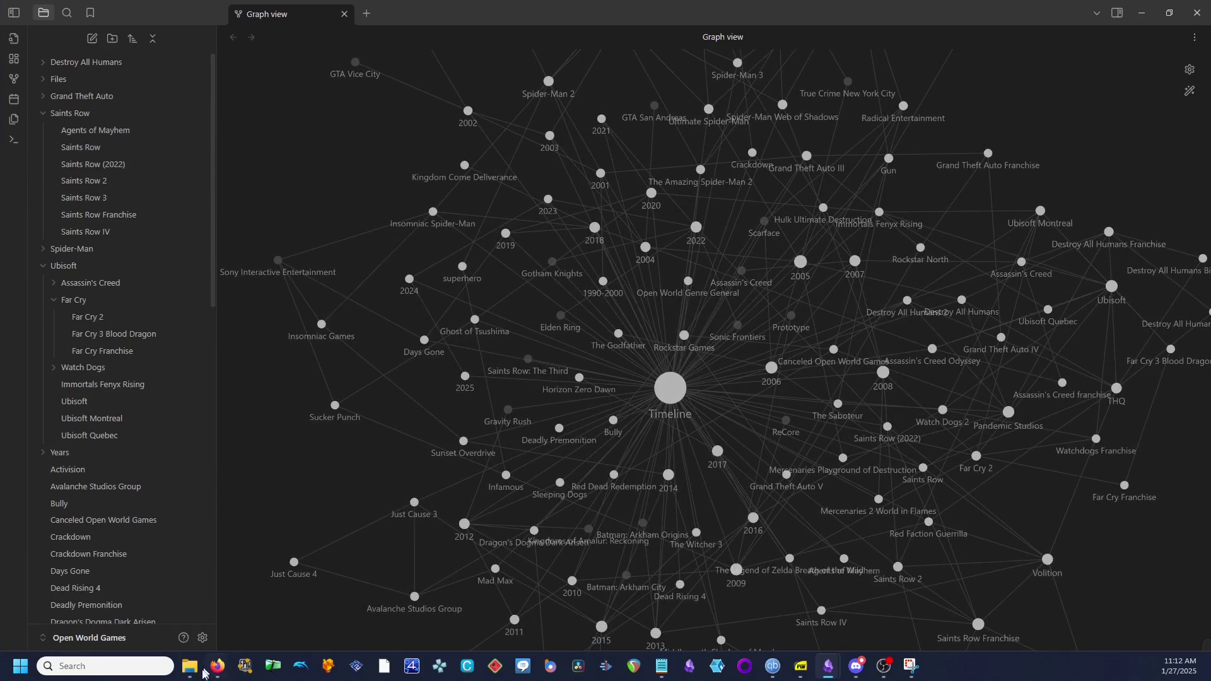
mouse_move(197, 671)
left_click(190, 666)
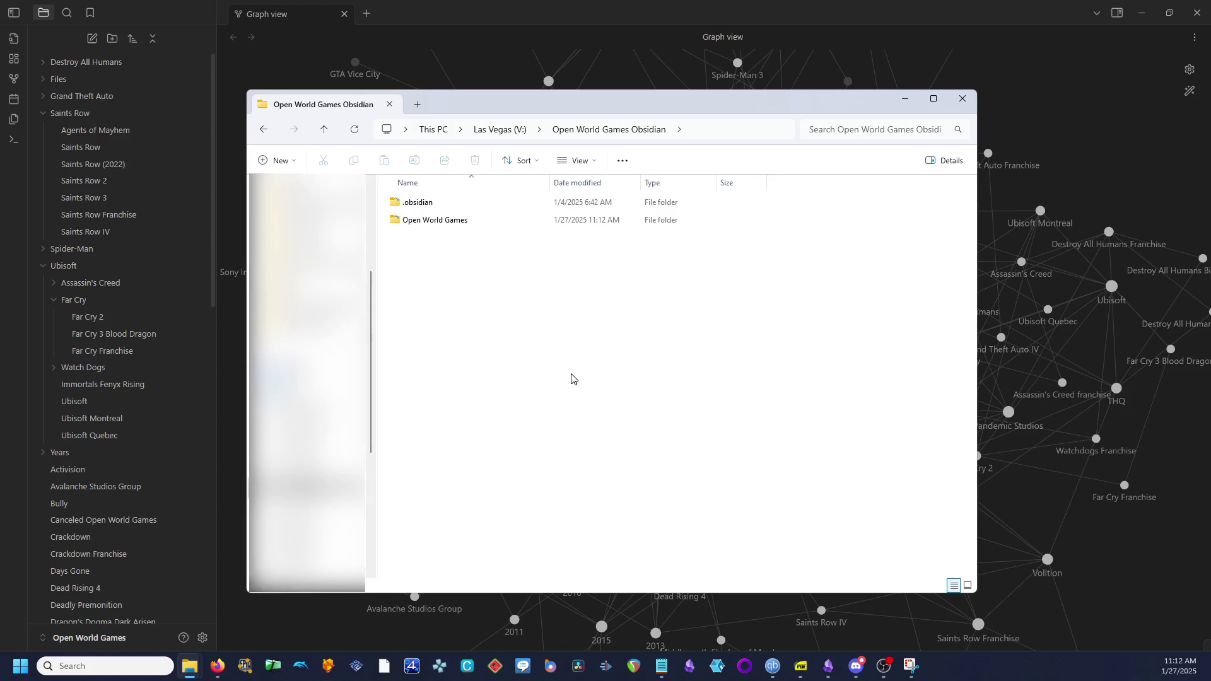
Open the Open World Games folder, then collapse the Ubisoft and Saints Row folders in Obsidian.
left_click(521, 221)
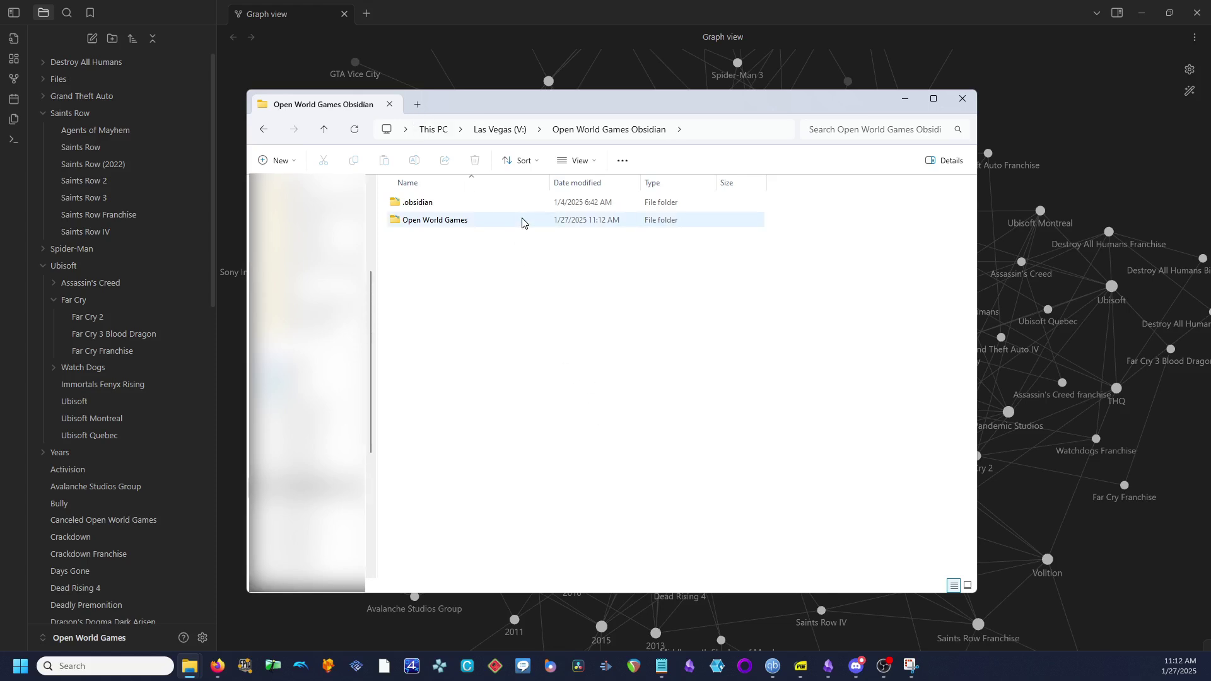
double_click(522, 220)
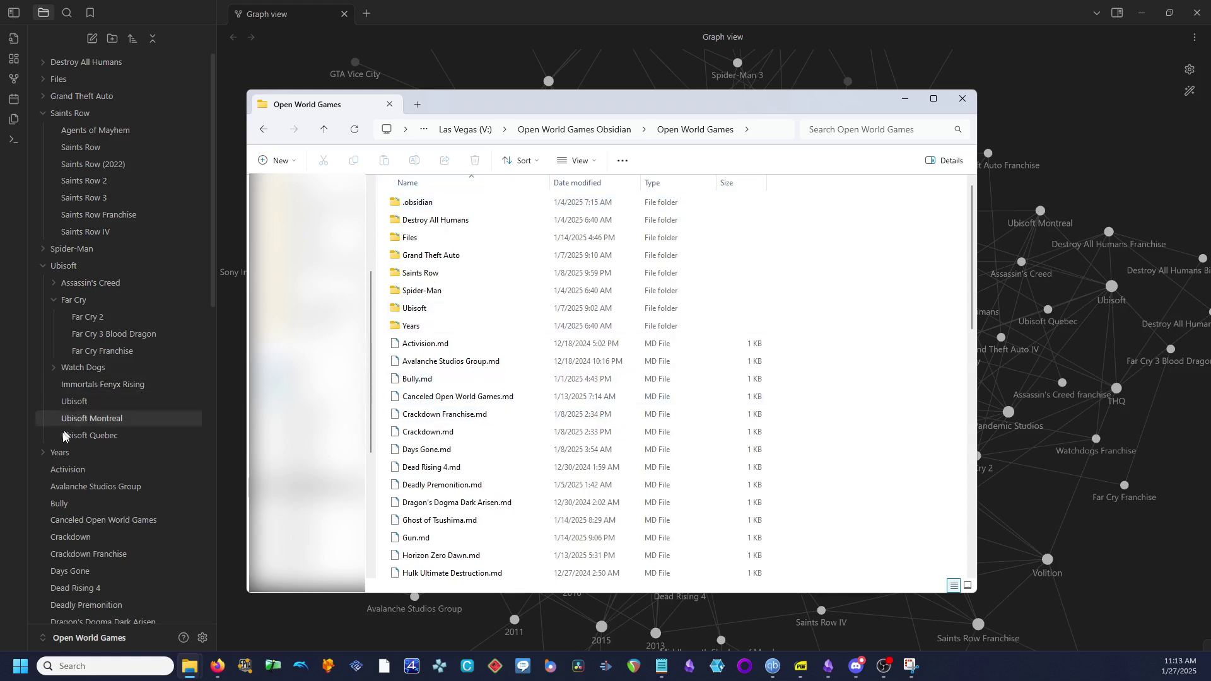
left_click(44, 266)
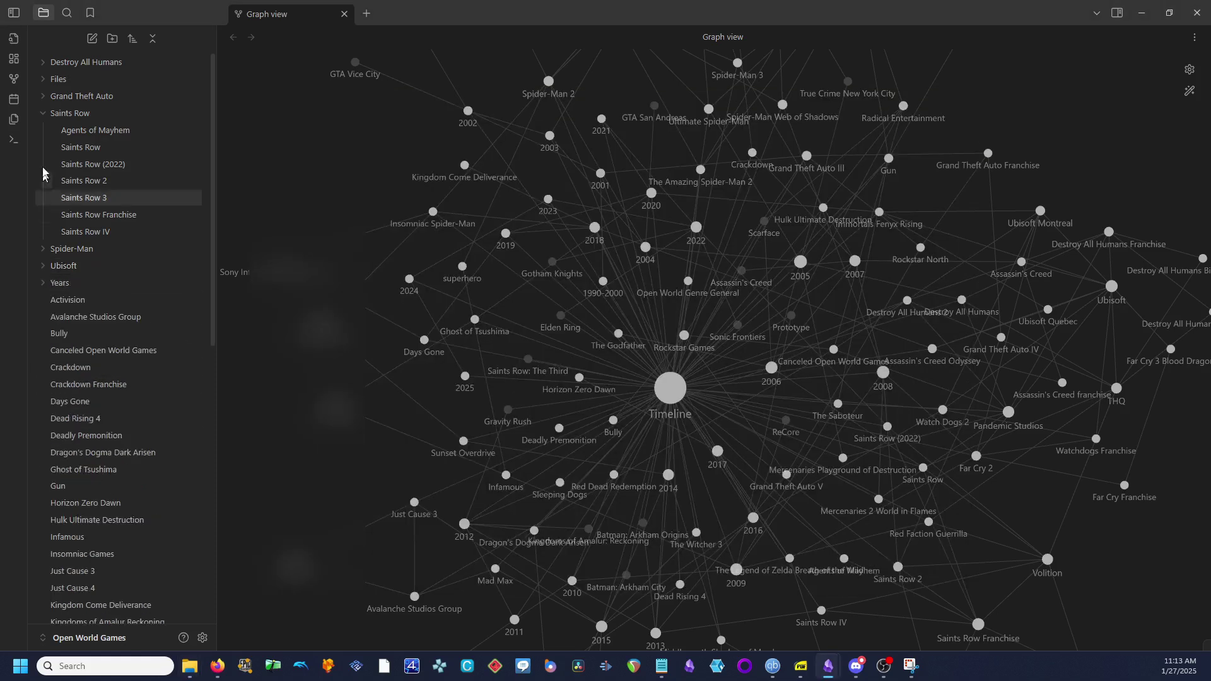
left_click(42, 113)
Scroll through the folder's plain .md notes, then minimize File Explorer.
mouse_move(190, 666)
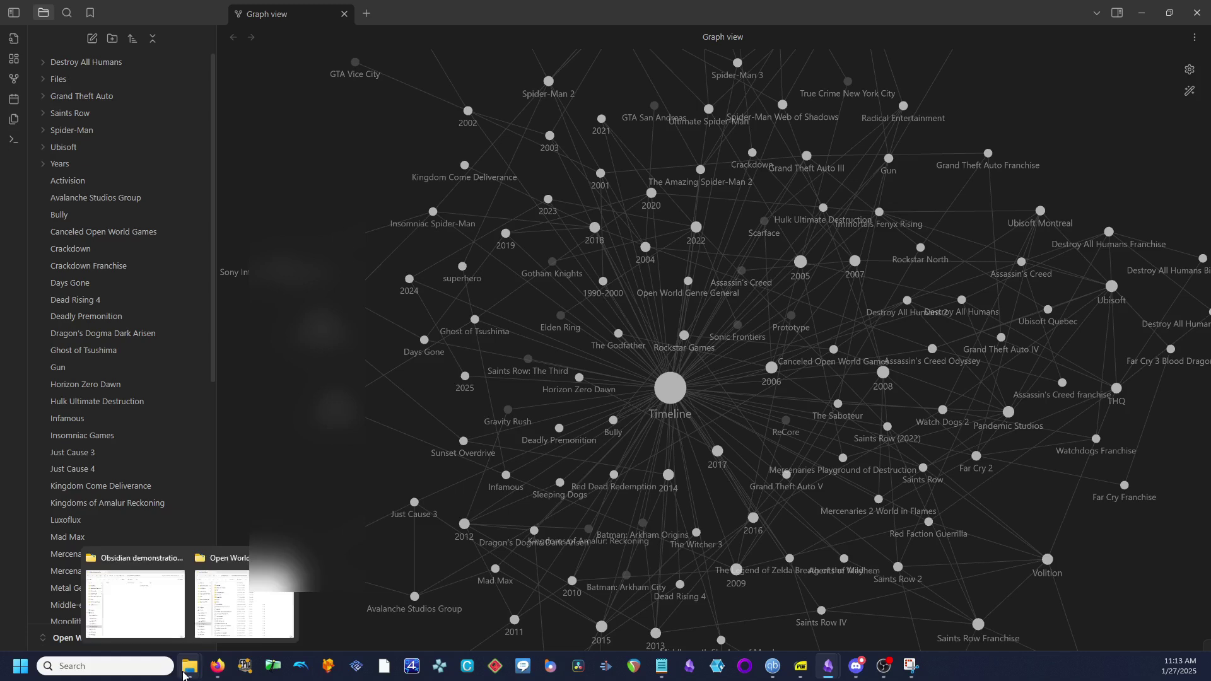
left_click(226, 628)
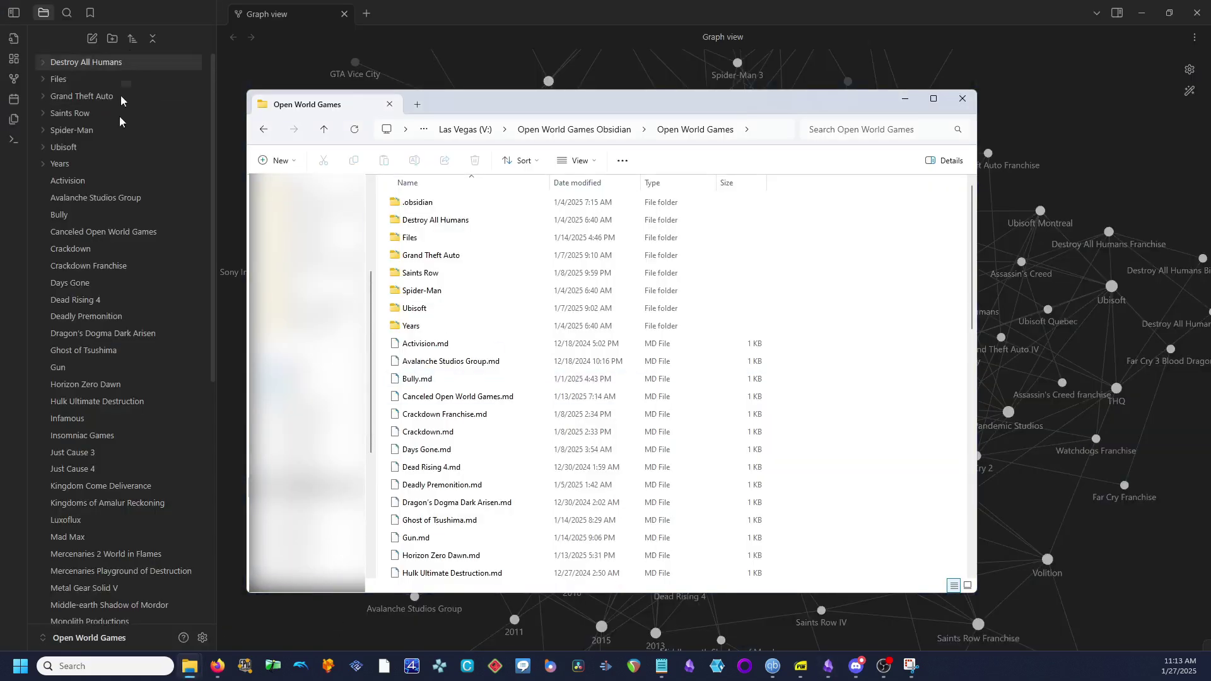
scroll(614, 398, "down", 7)
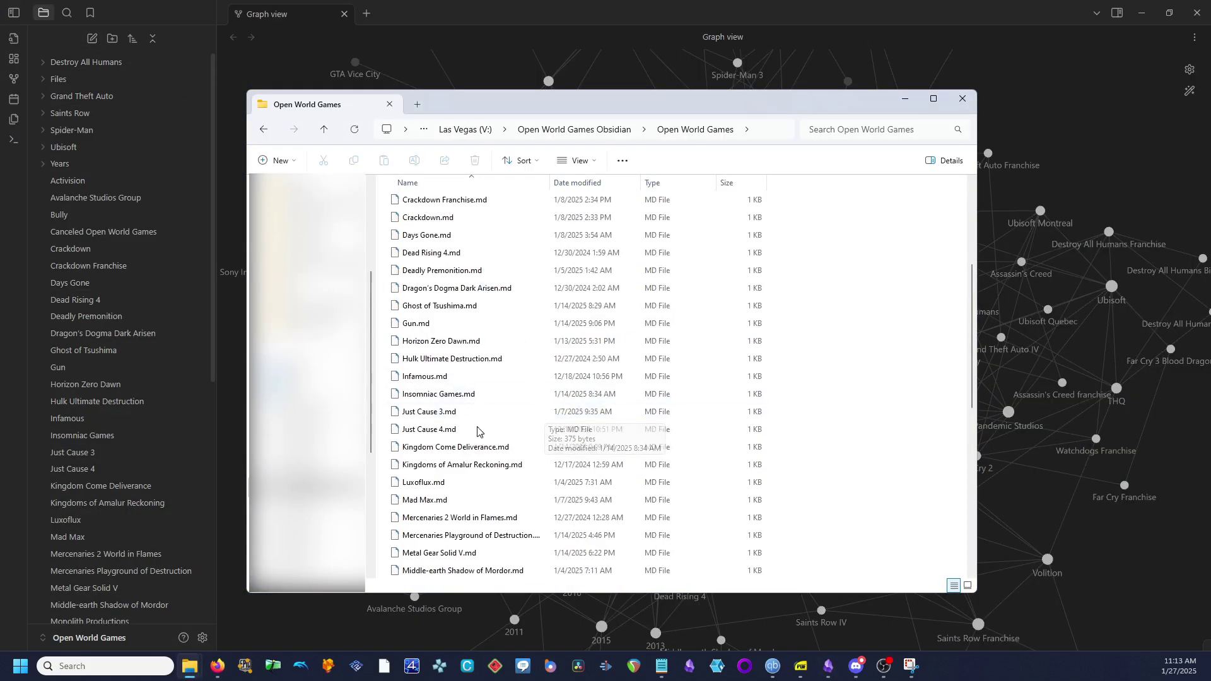
scroll(464, 447, "down", 3)
scroll(463, 449, "up", 7)
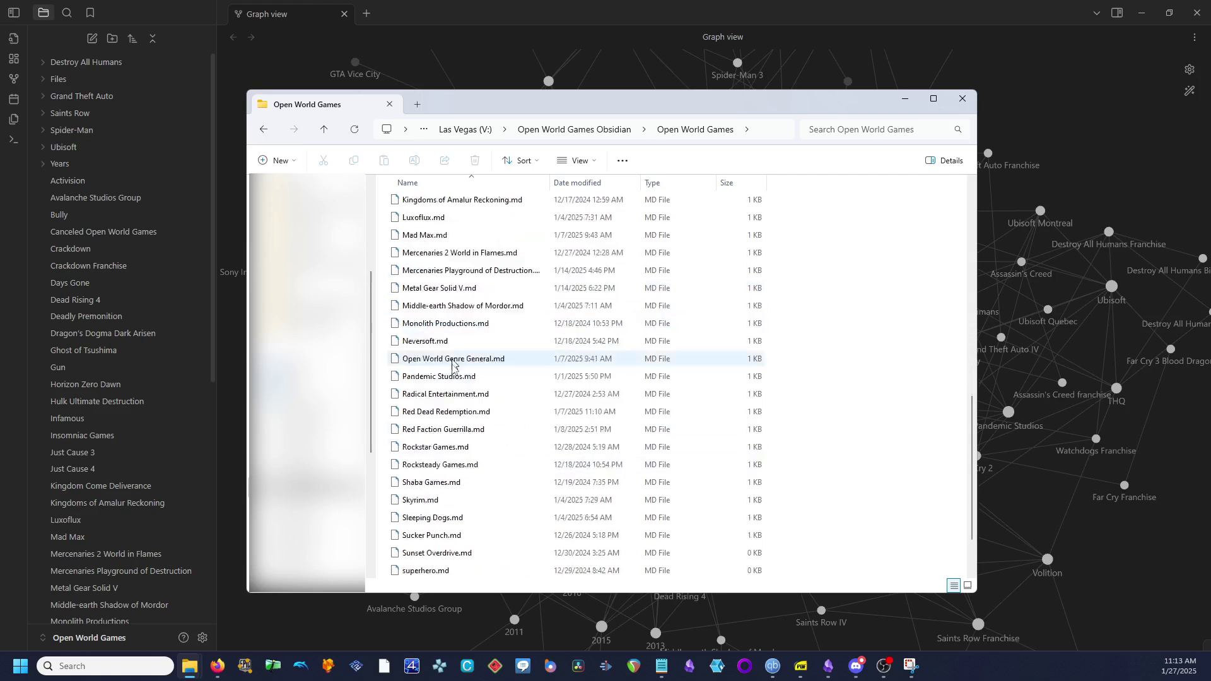
left_click(904, 99)
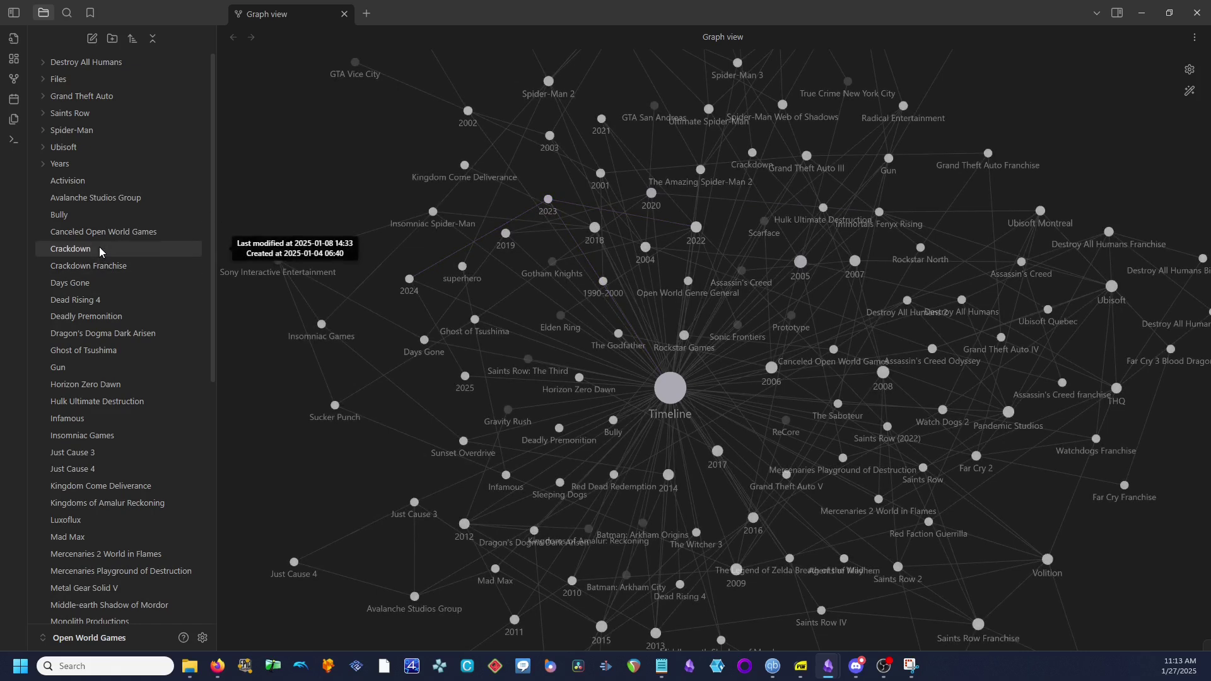
Read the Saints Row Franchise and Saints Row 3 notes, then open the Activision note.
left_click(50, 149)
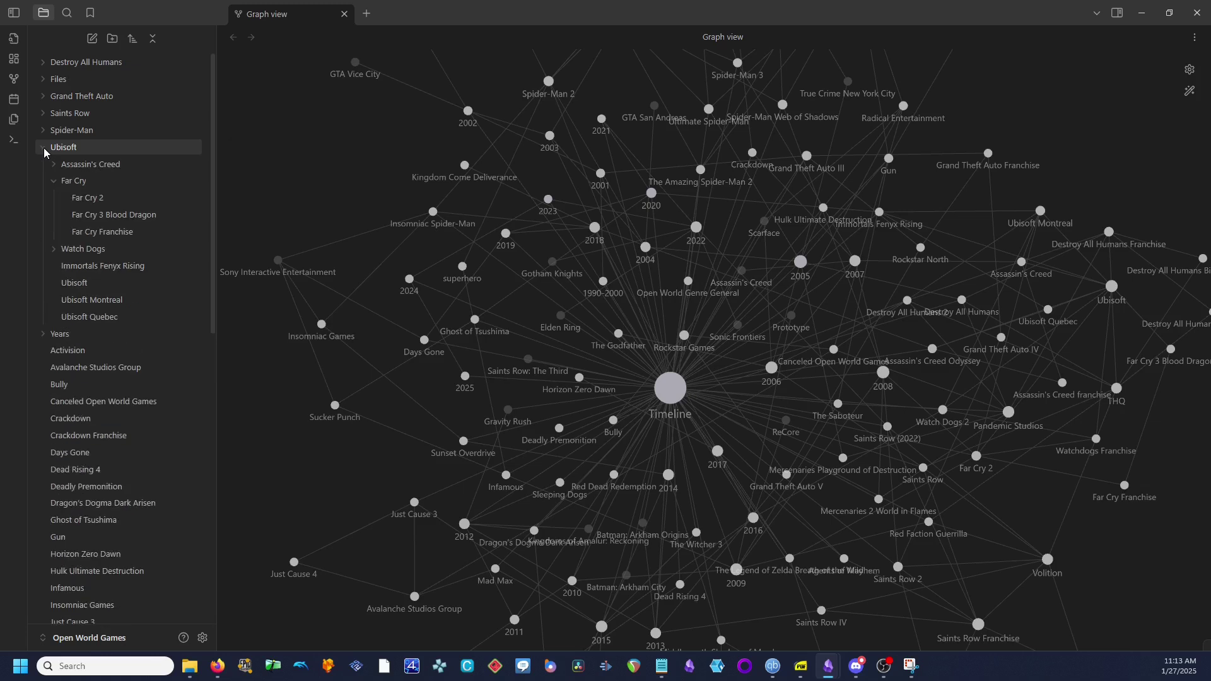
left_click(50, 149)
left_click(71, 112)
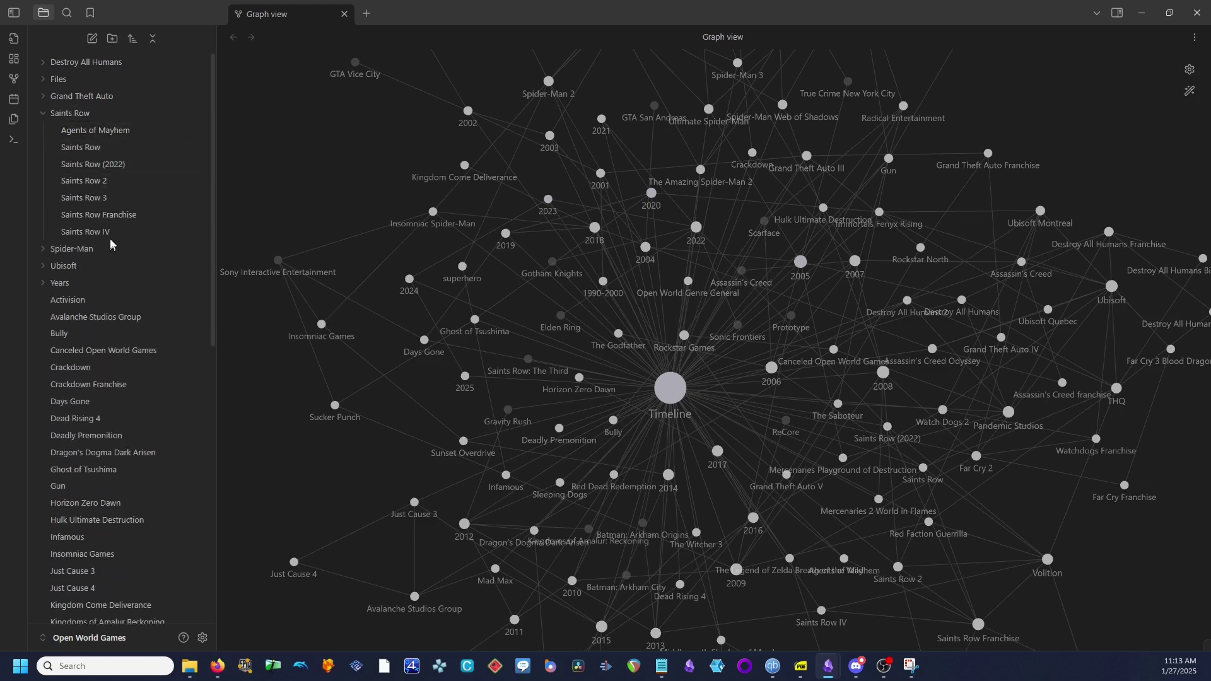
left_click(108, 218)
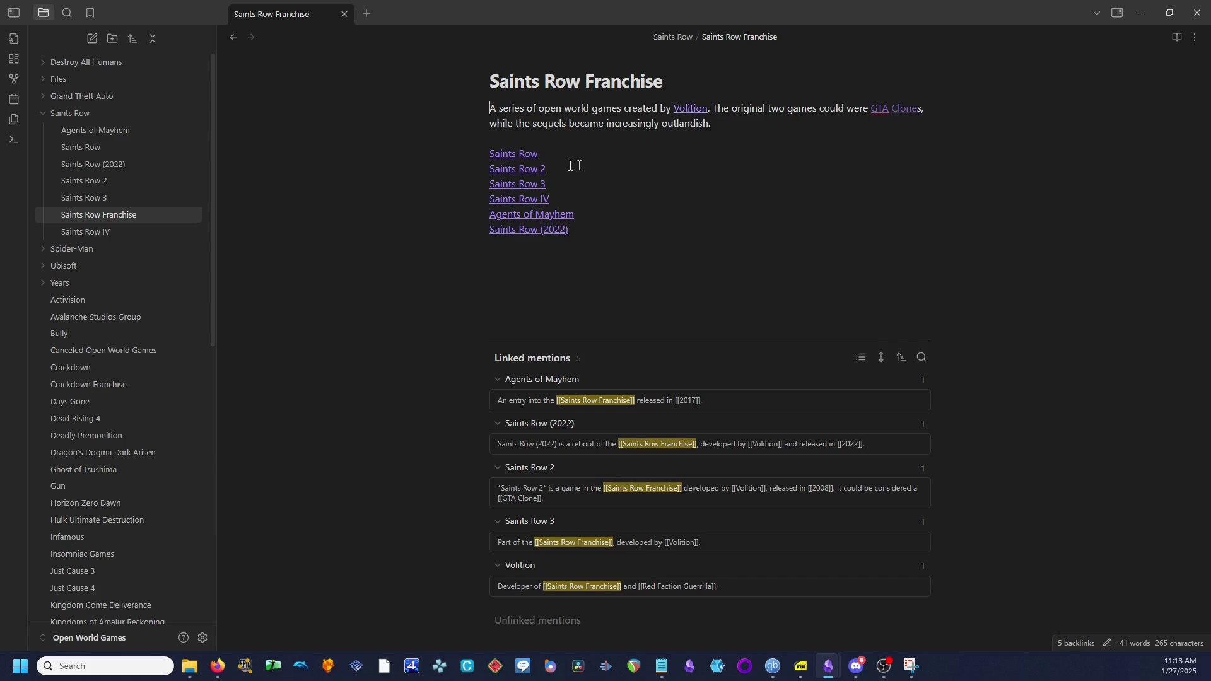
left_click(518, 184)
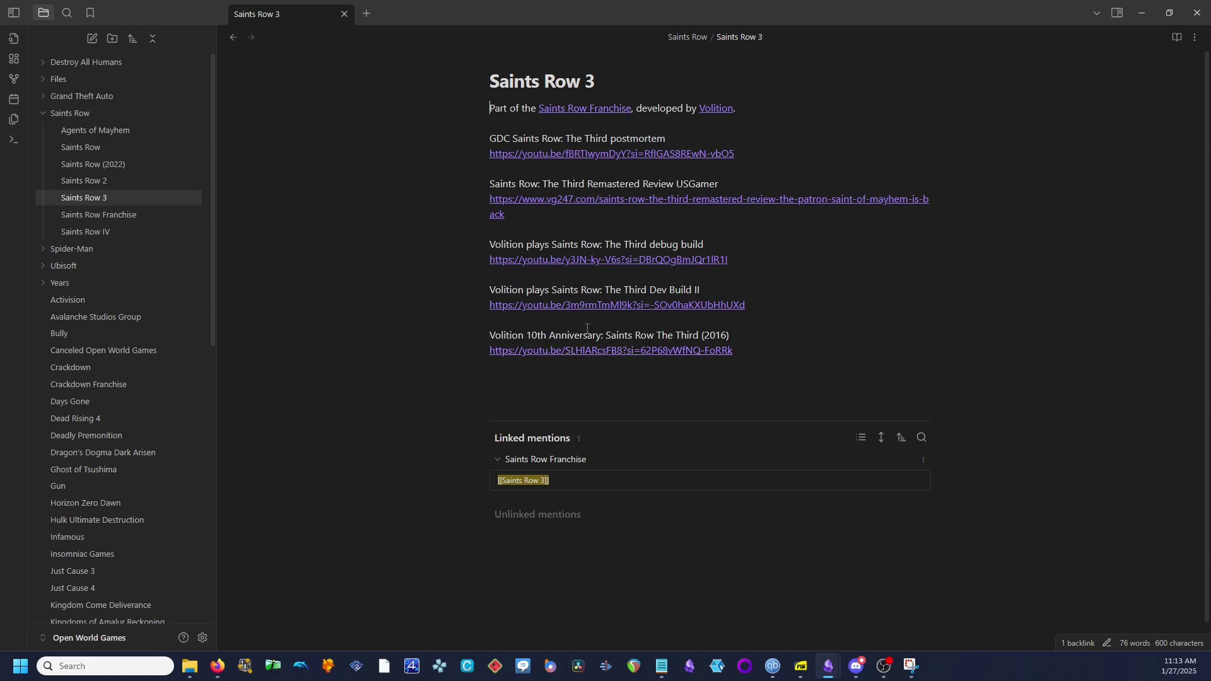
left_click(78, 115)
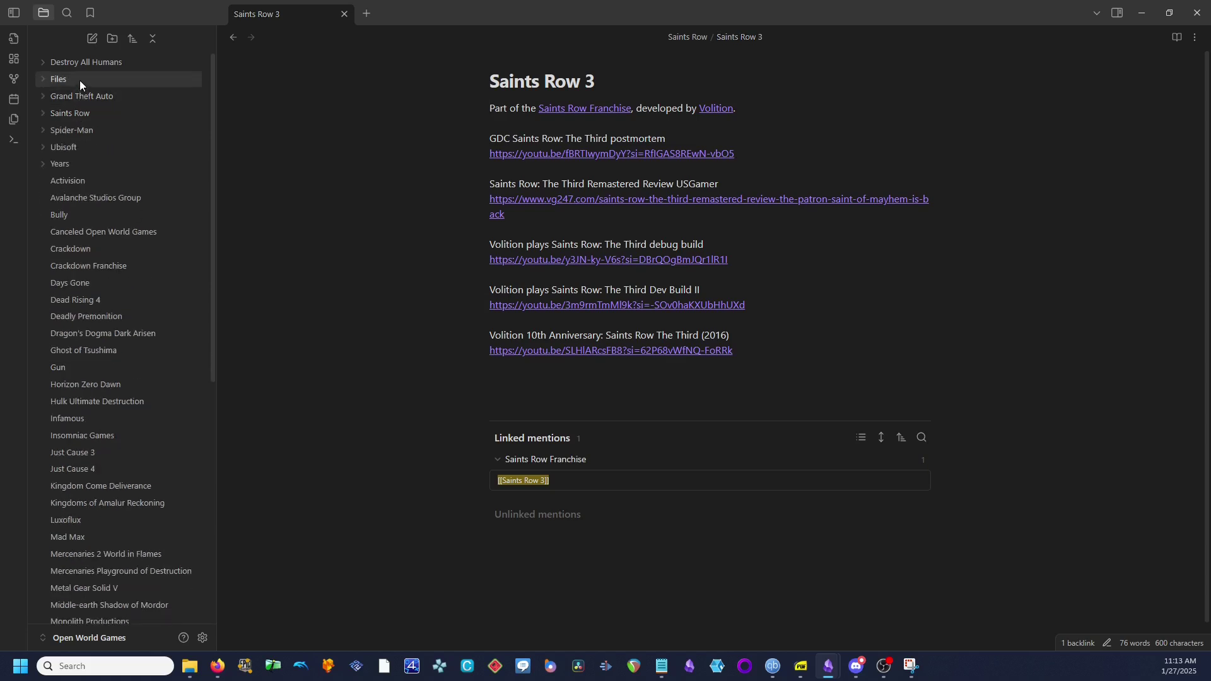
left_click(95, 184)
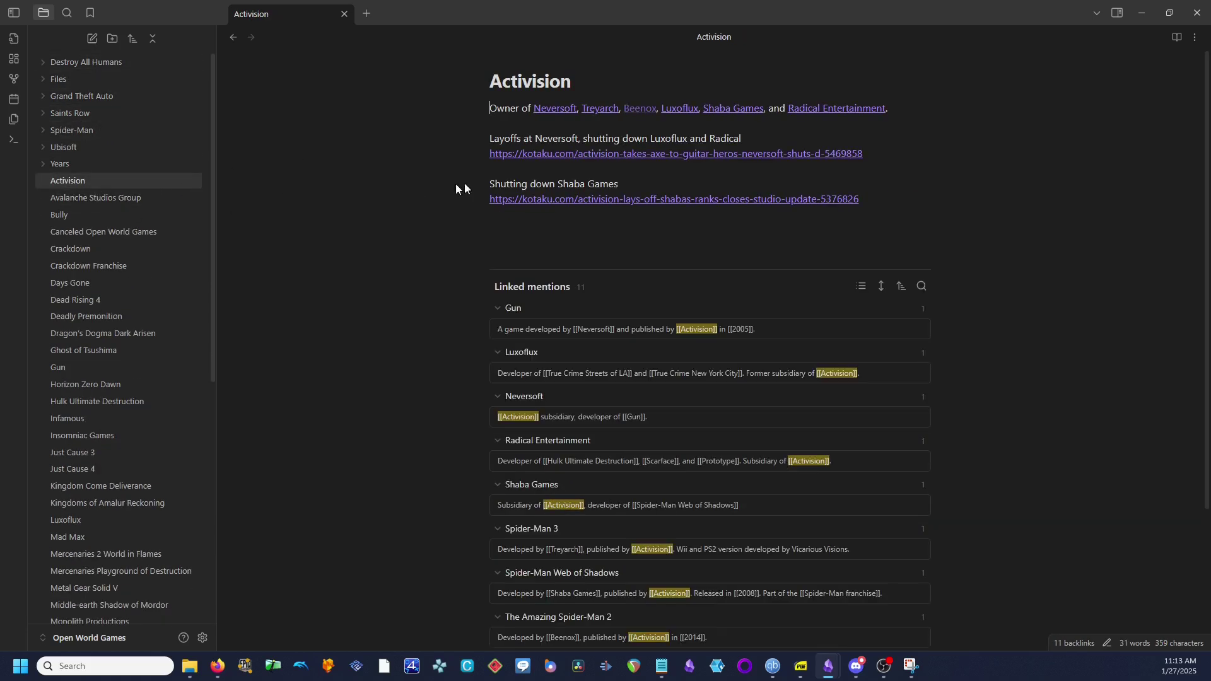
Play the graph view's growth animation, then open the Crackdown note.
left_click(13, 79)
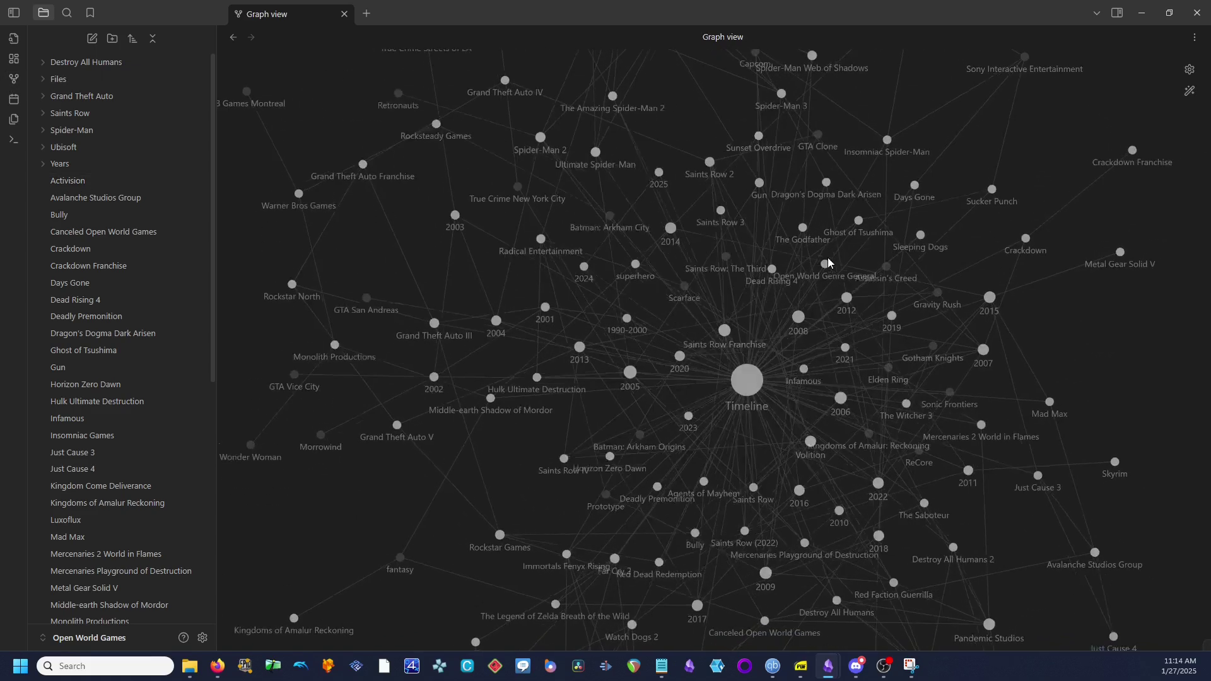
left_click(1190, 90)
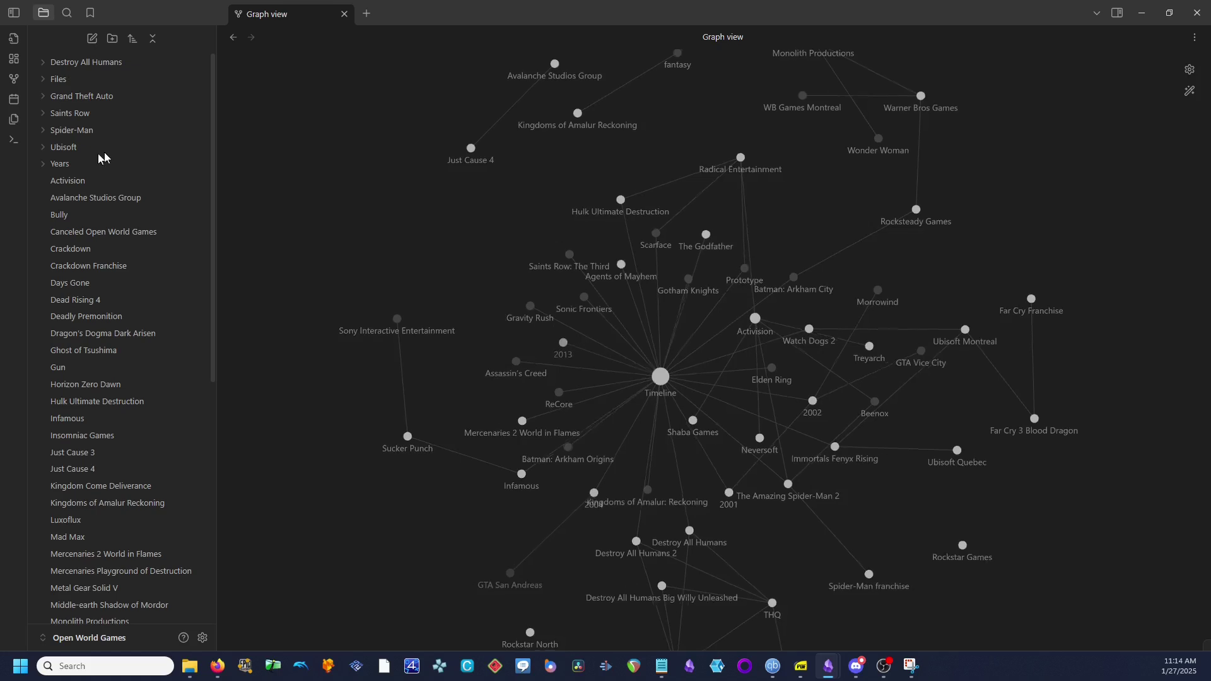
left_click(95, 251)
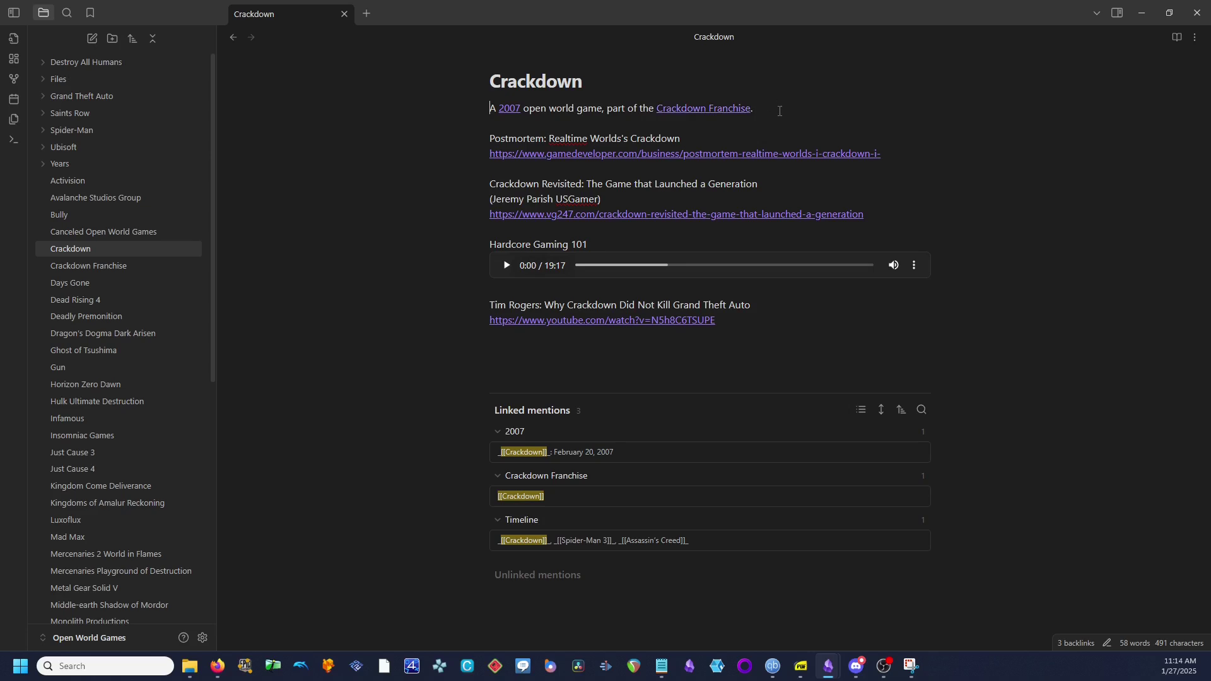
Add and remove a test [[asdf link in Crackdown, then close the vault window.
left_click(779, 111)
type("[[")
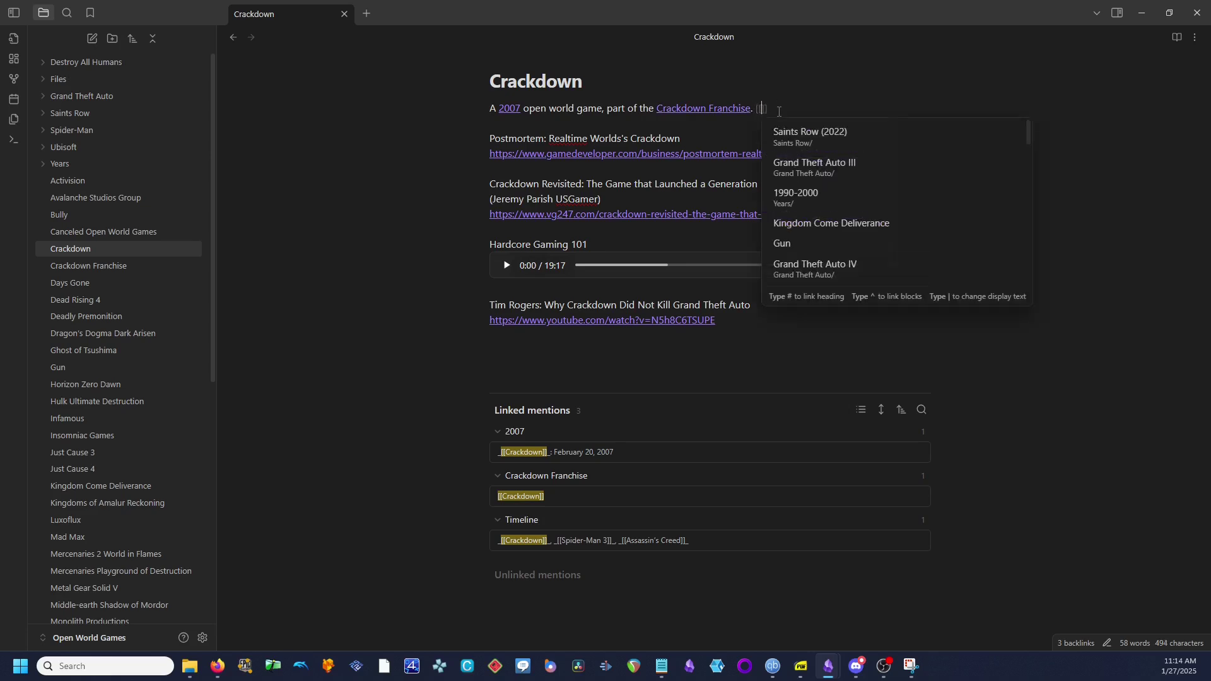
type("asdf")
key("Escape")
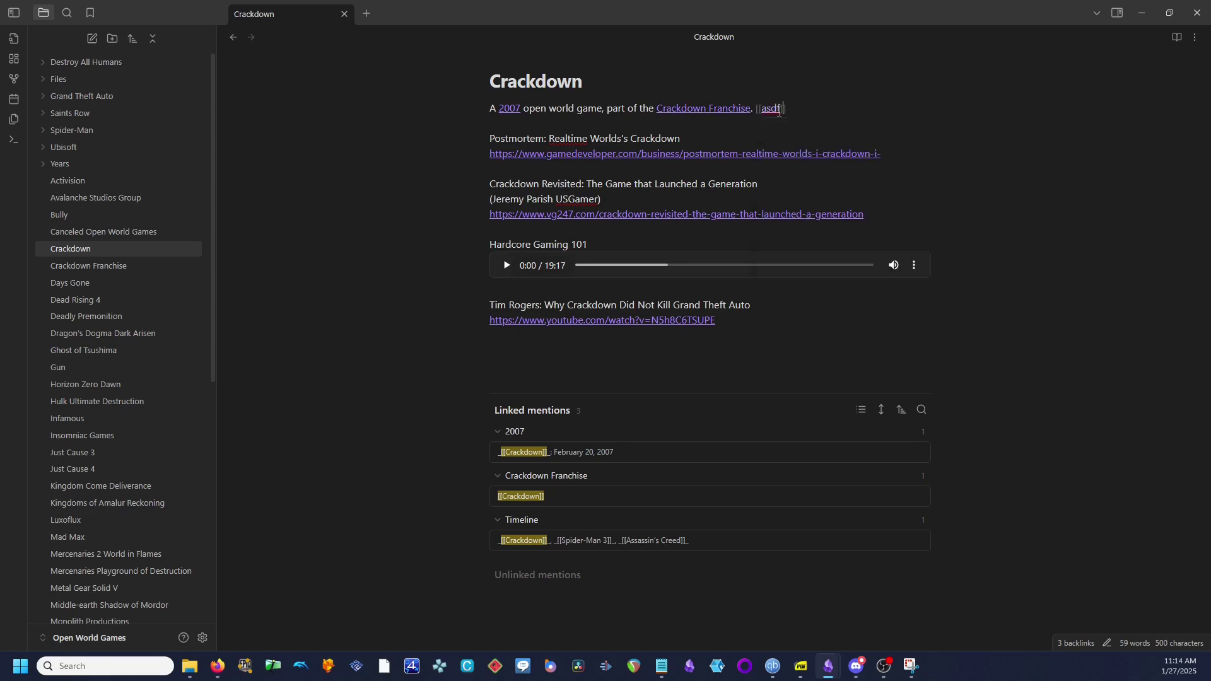
key("BackSpace")
key("BackSpace")
key("BackSpace")
key("BackSpace")
key("BackSpace")
key("BackSpace")
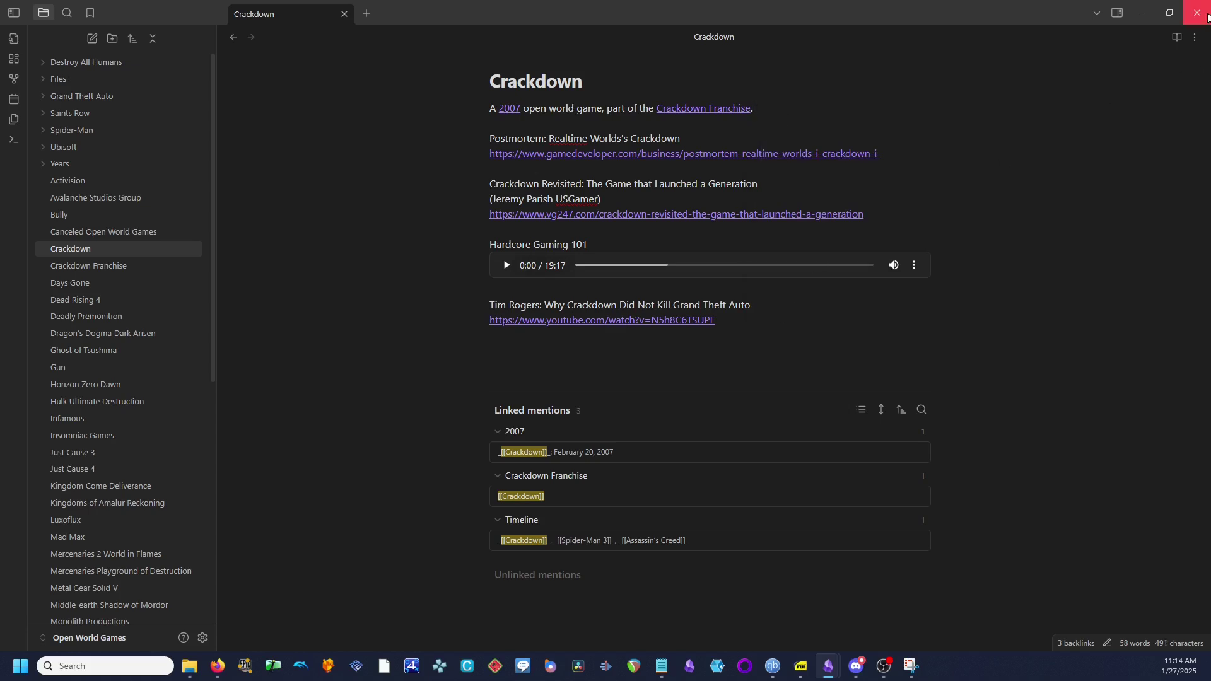
left_click(1207, 17)
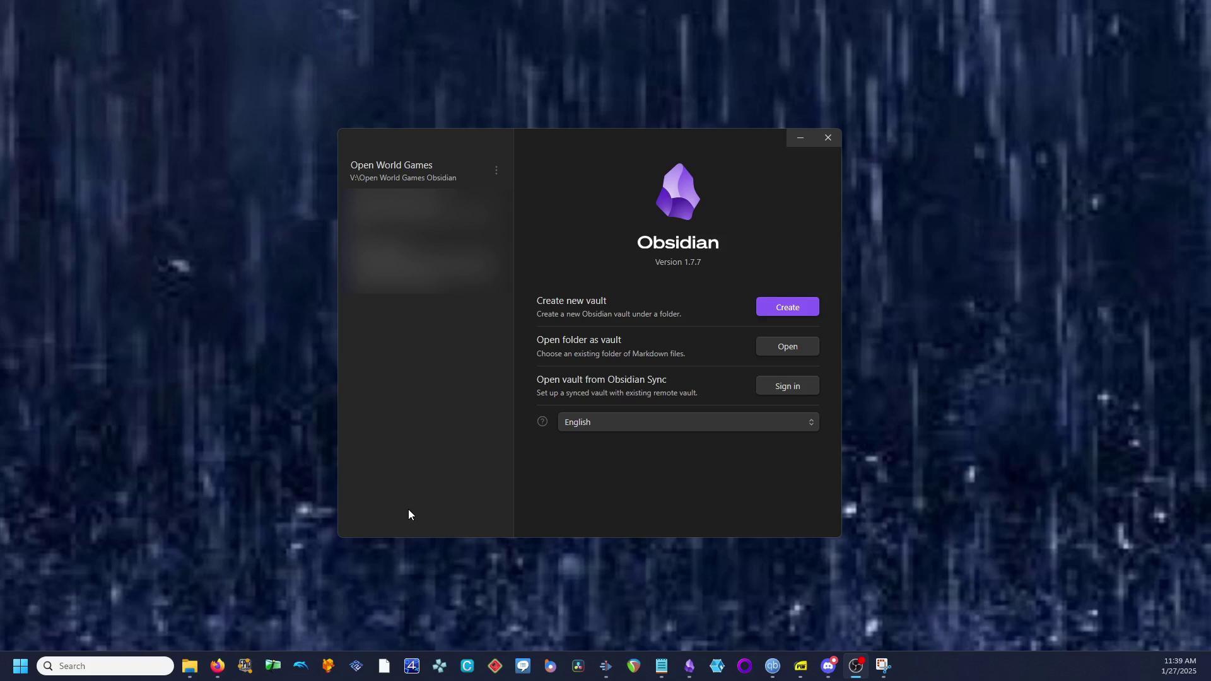
Create a new vault named 'demonstration' located in V:\Obsidian demonstration.
left_click(777, 308)
left_click(758, 356)
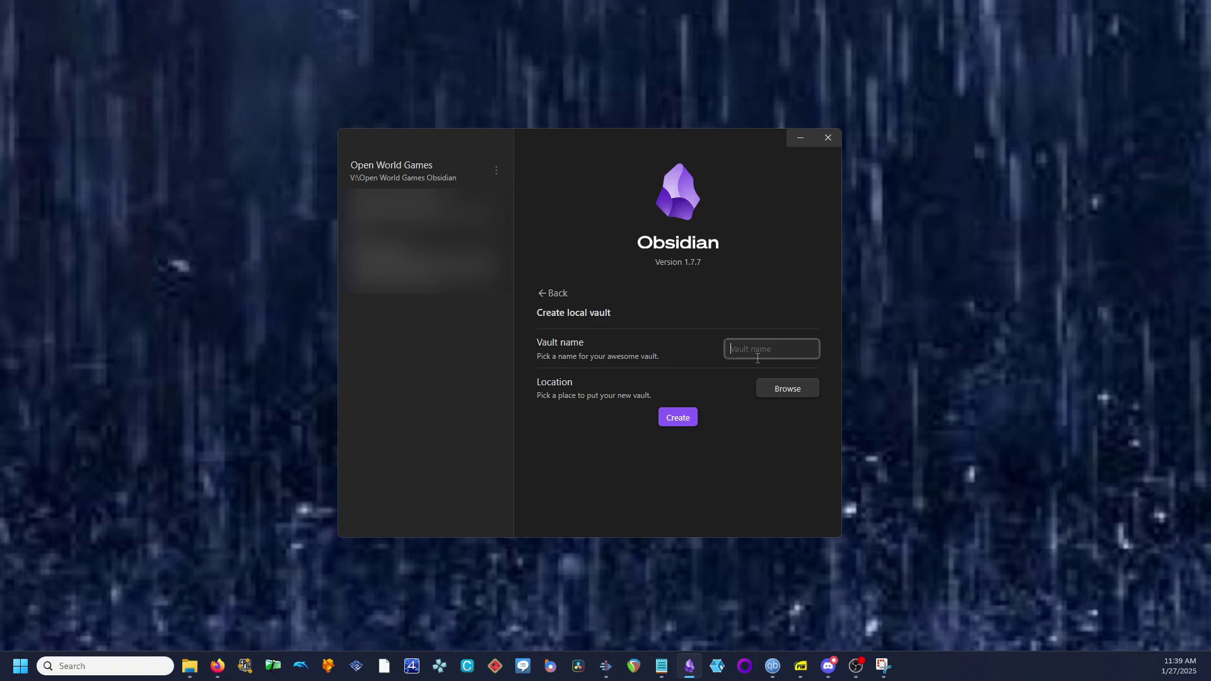
type("demons")
type("s")
type("tration")
left_click(784, 383)
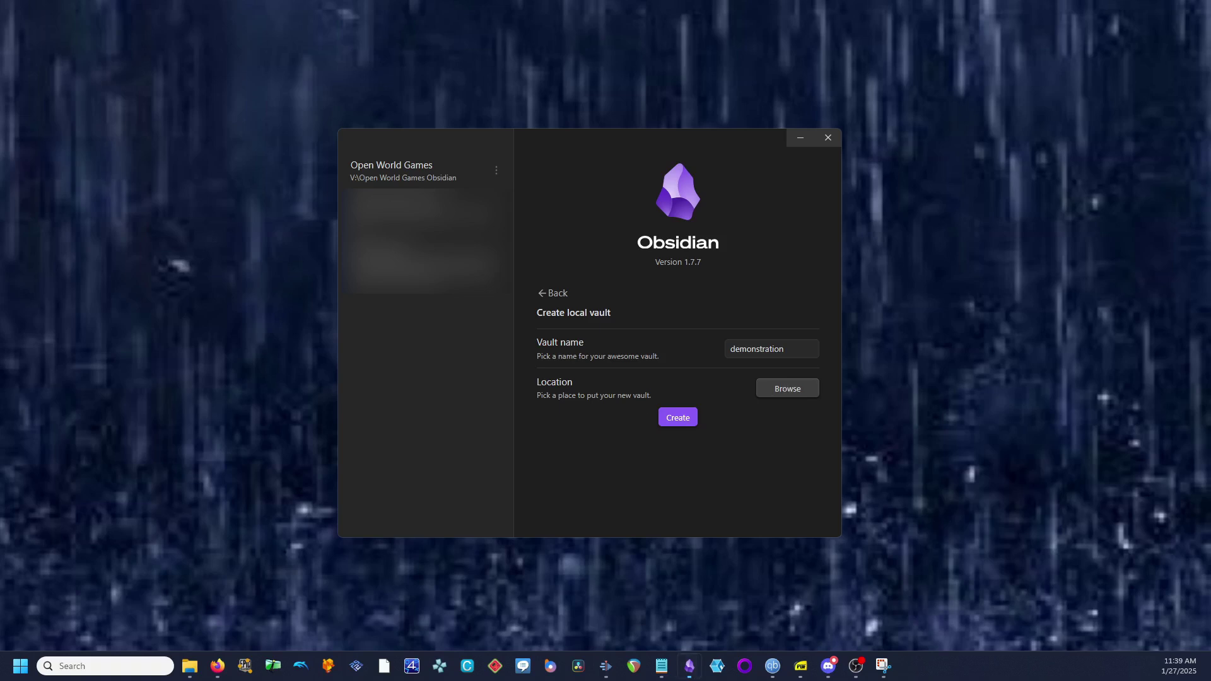
left_click(680, 421)
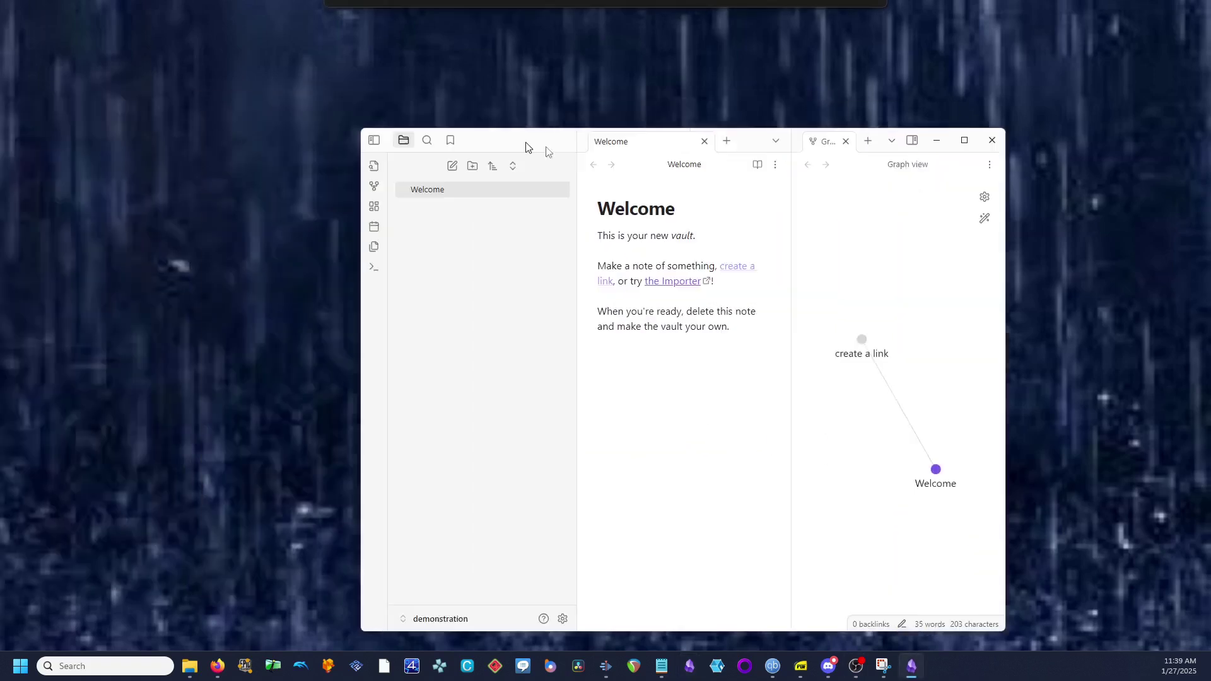
Set the Appearance base color scheme to Dark and close the Graph view tab.
left_click_drag(530, 149, 460, 122)
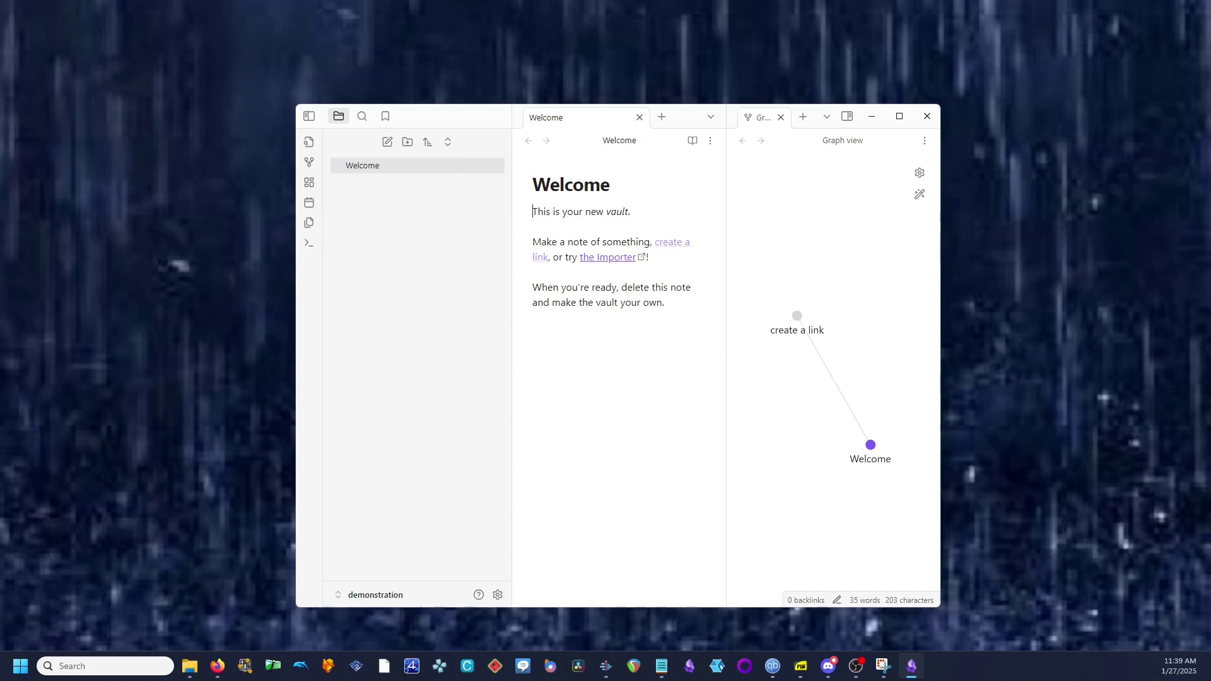
left_click(501, 594)
left_click(391, 240)
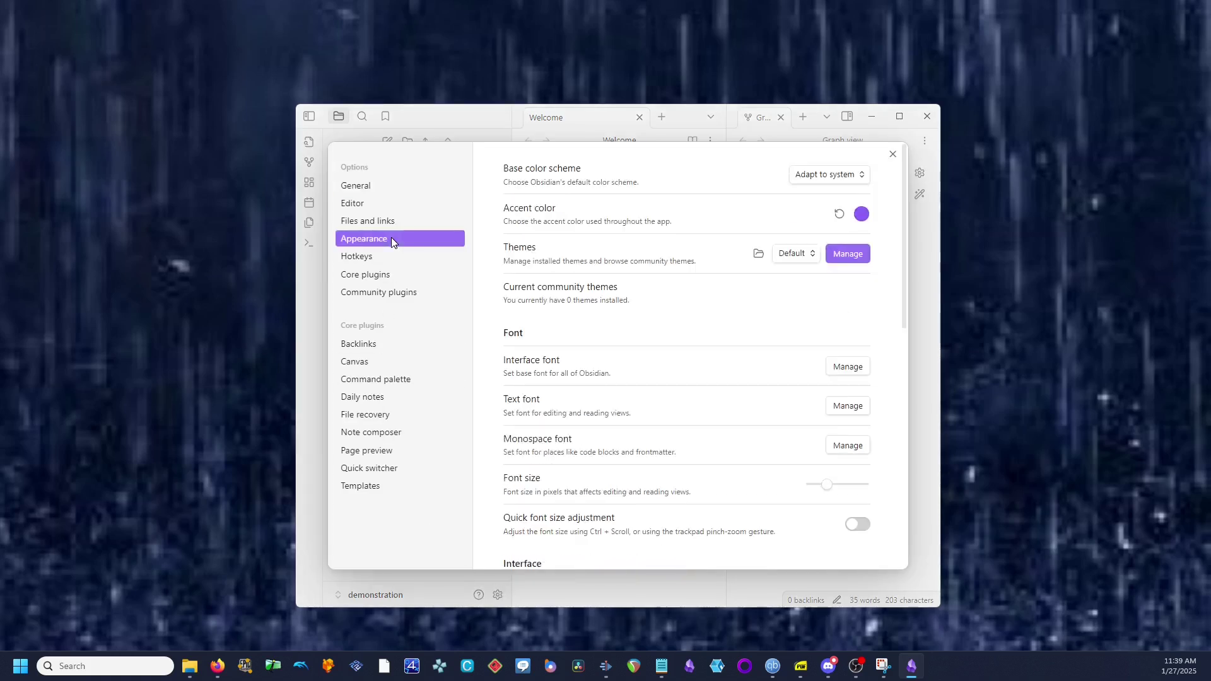
left_click(826, 179)
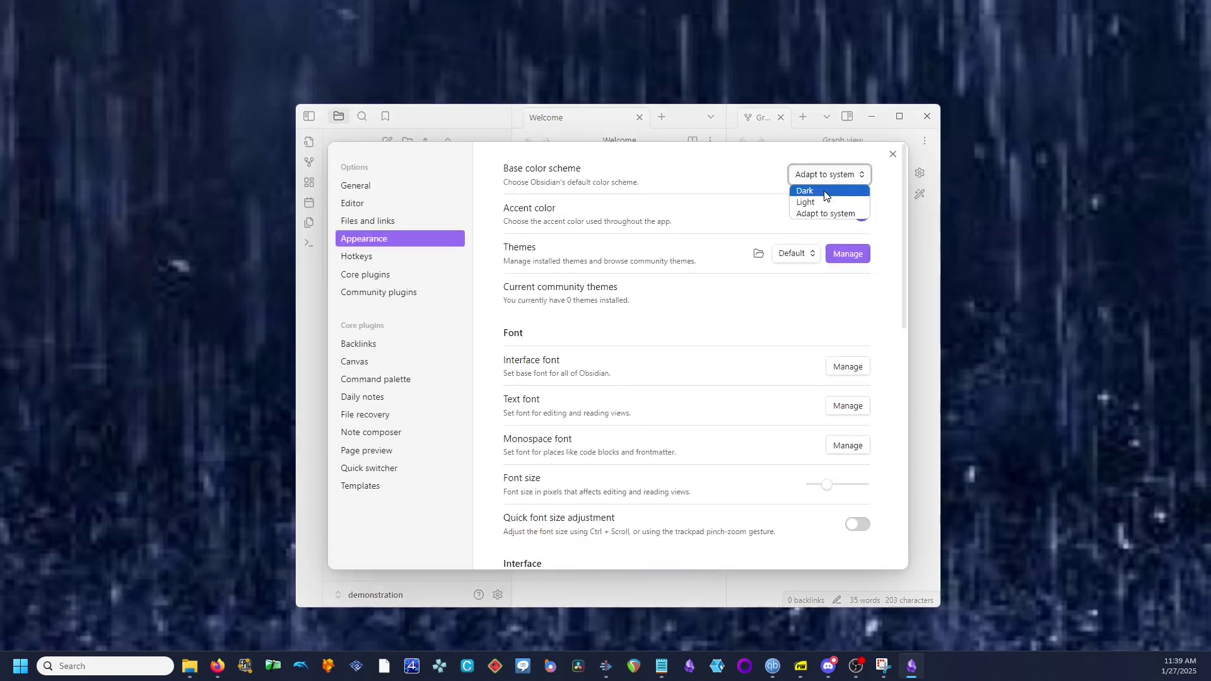
left_click(825, 193)
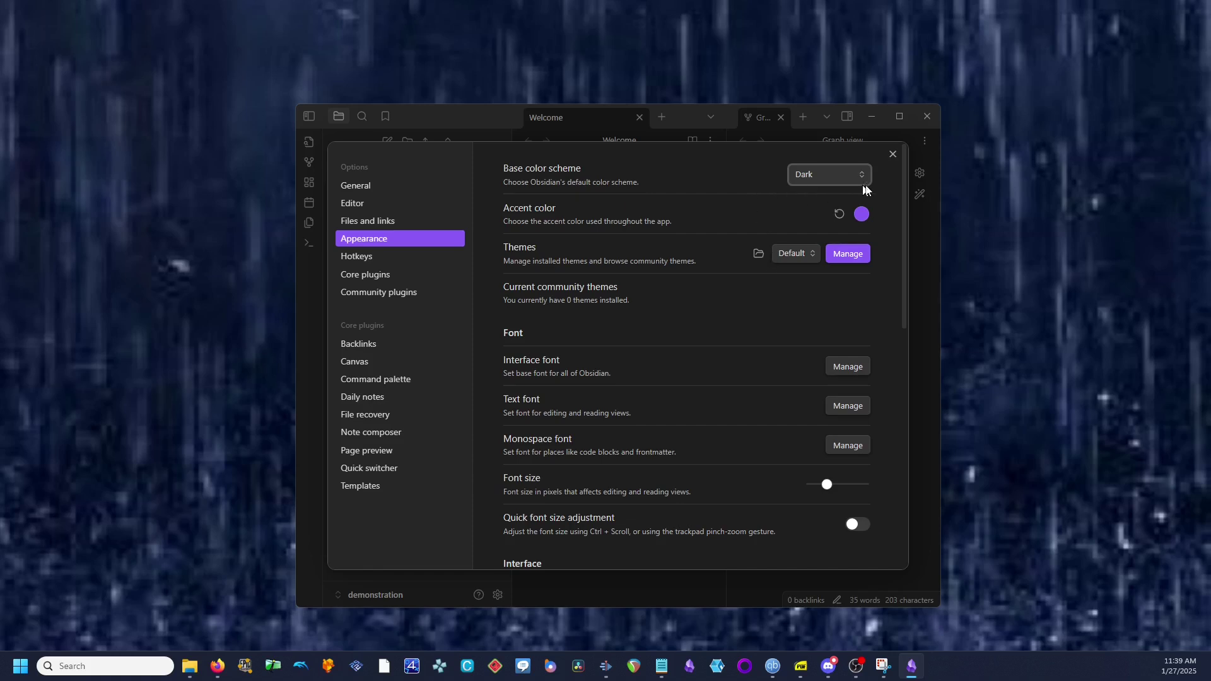
left_click(894, 155)
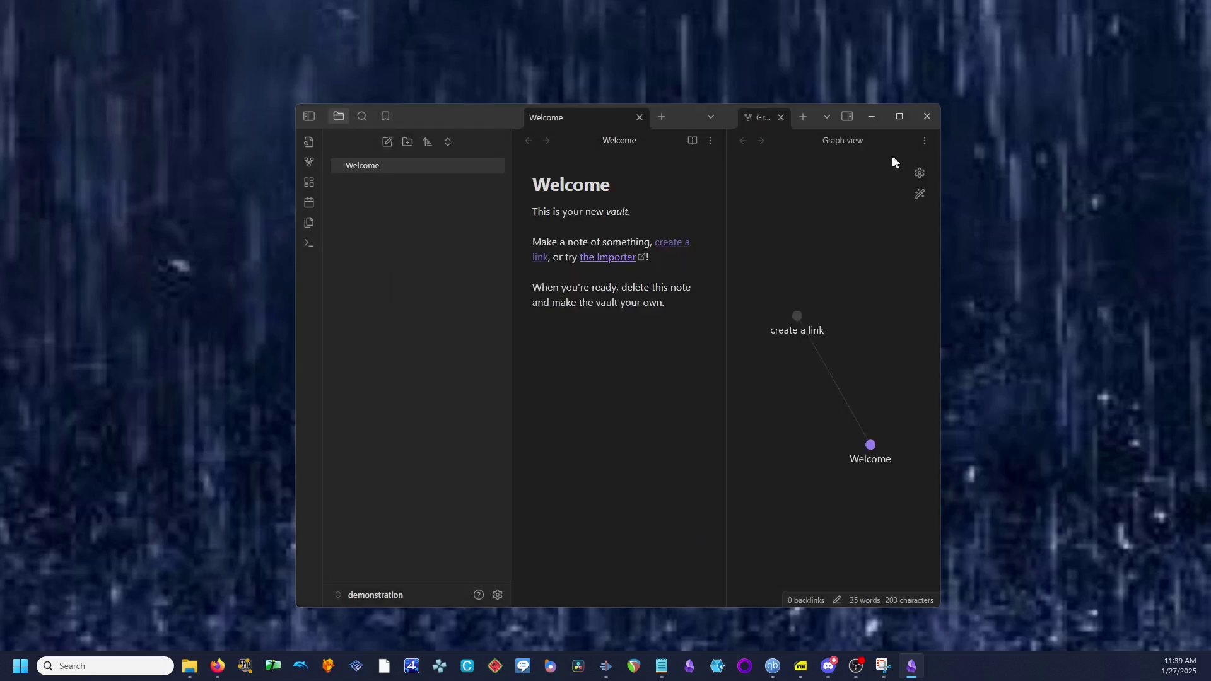
left_click(782, 118)
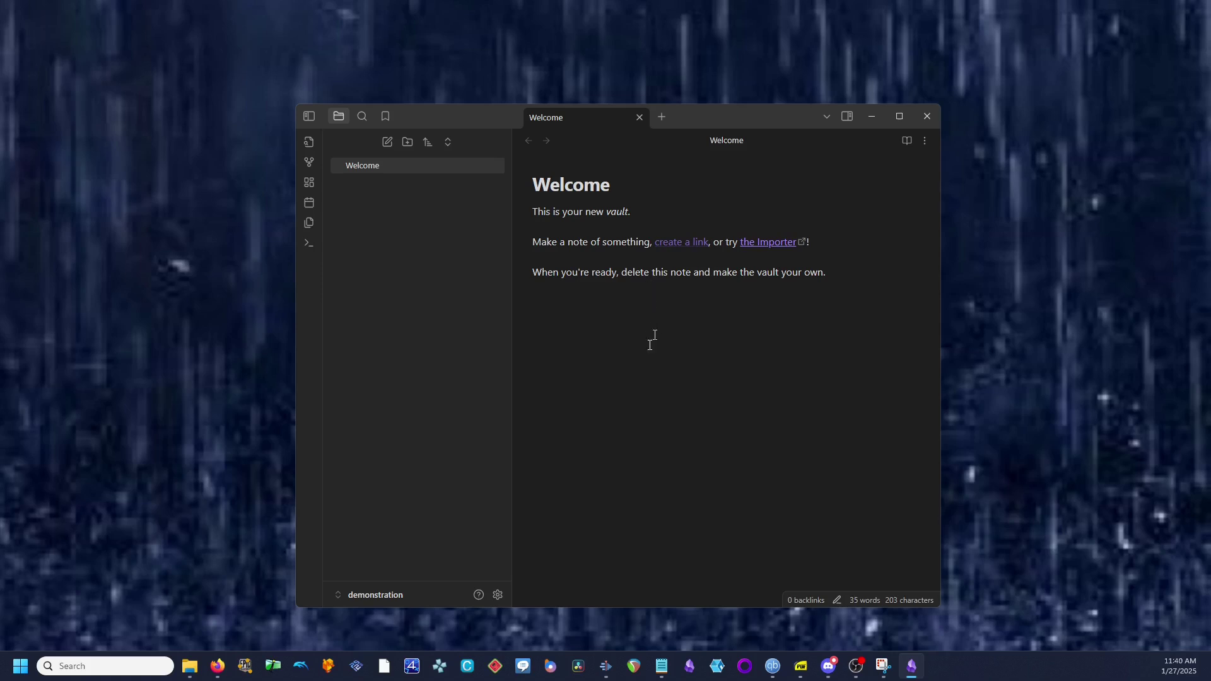
Turn on community plugins in Settings, switching off Restricted mode.
left_click(498, 594)
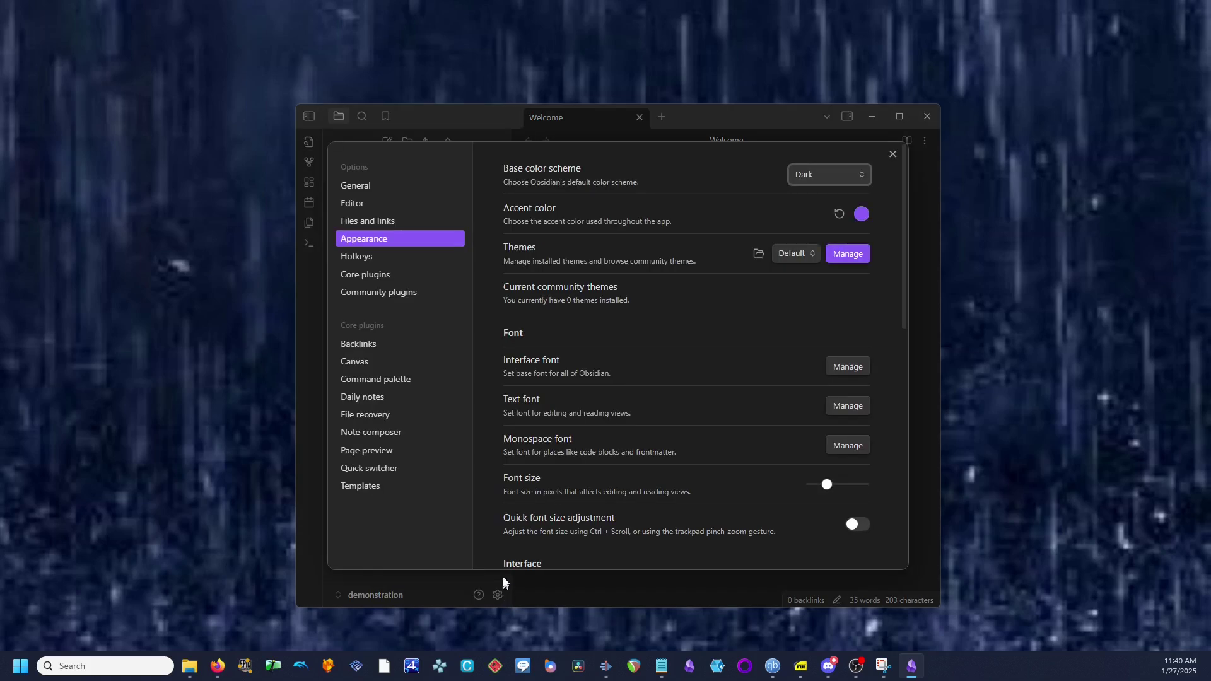
left_click(387, 295)
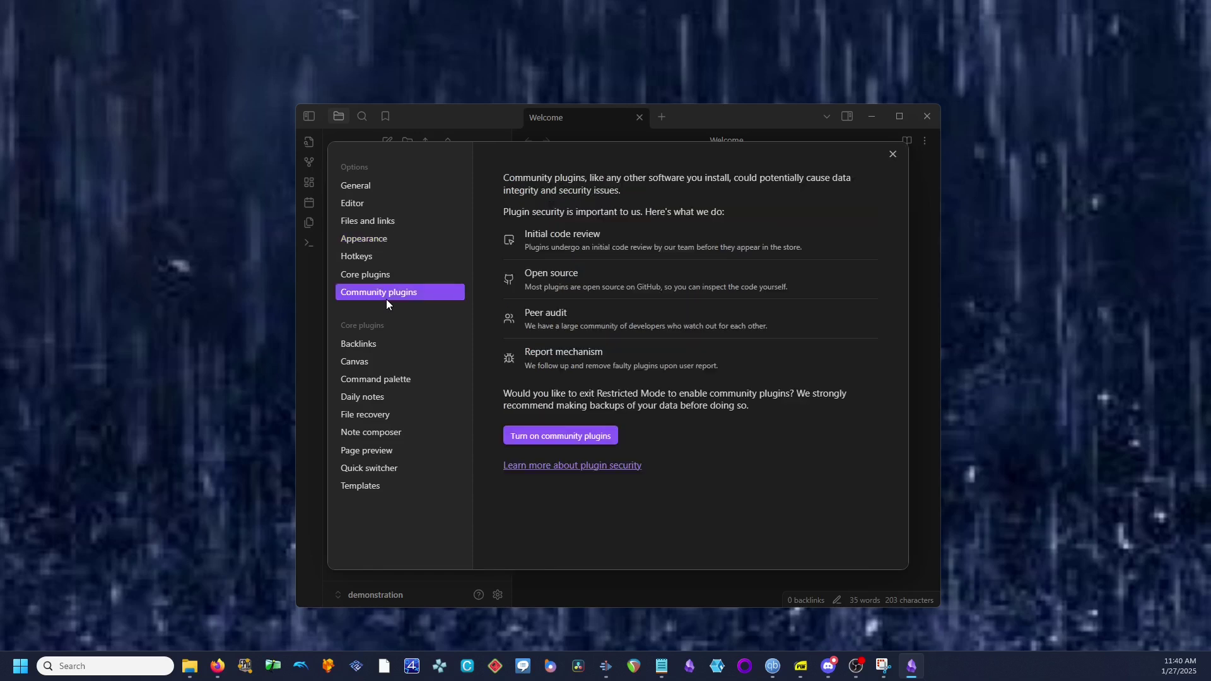
left_click(612, 436)
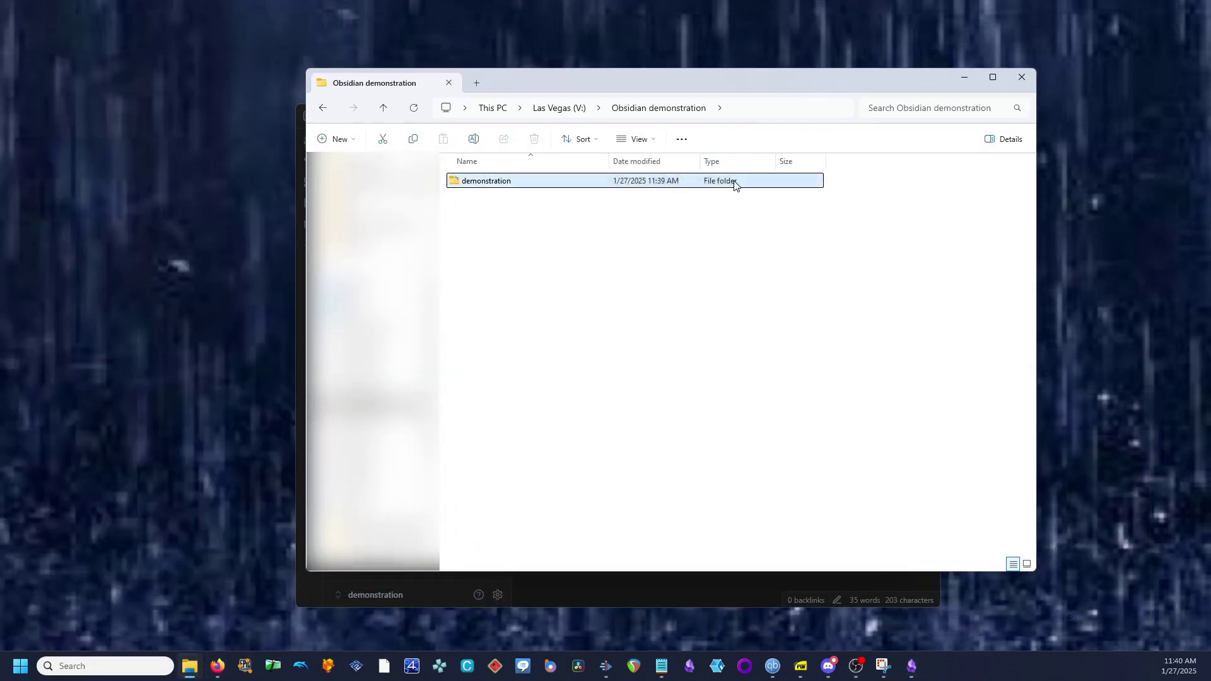
View the demonstration folder's .obsidian and Welcome.md, then minimize File Explorer.
double_click(735, 183)
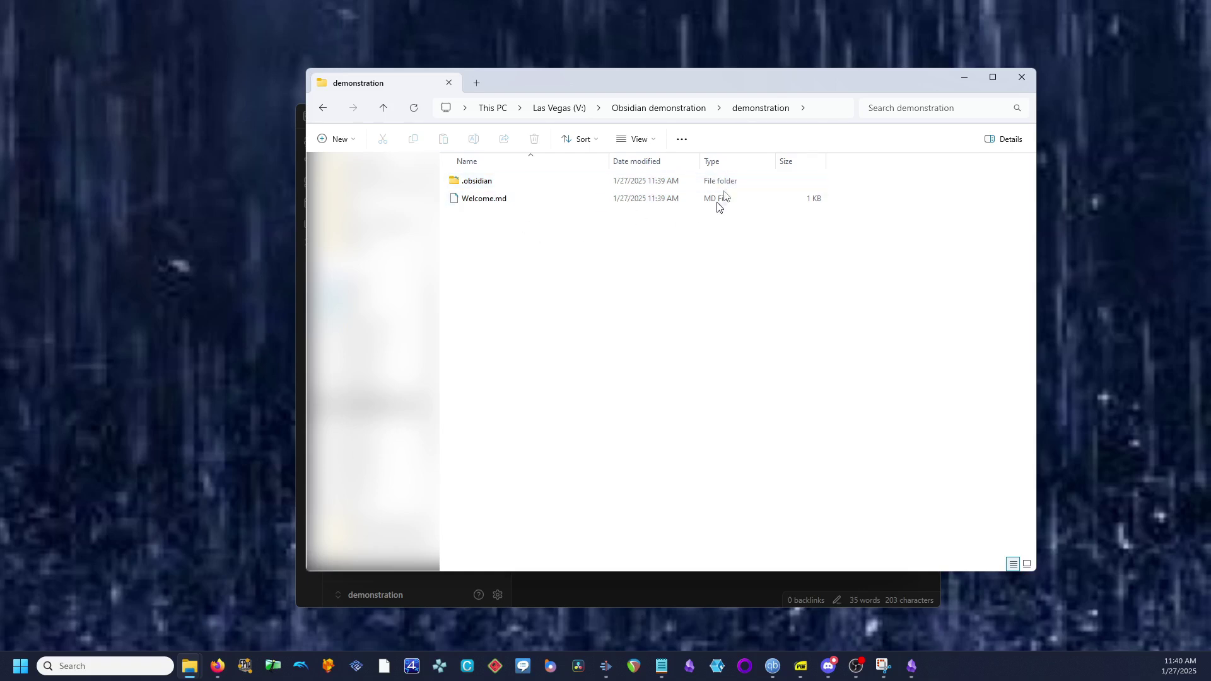
left_click(964, 78)
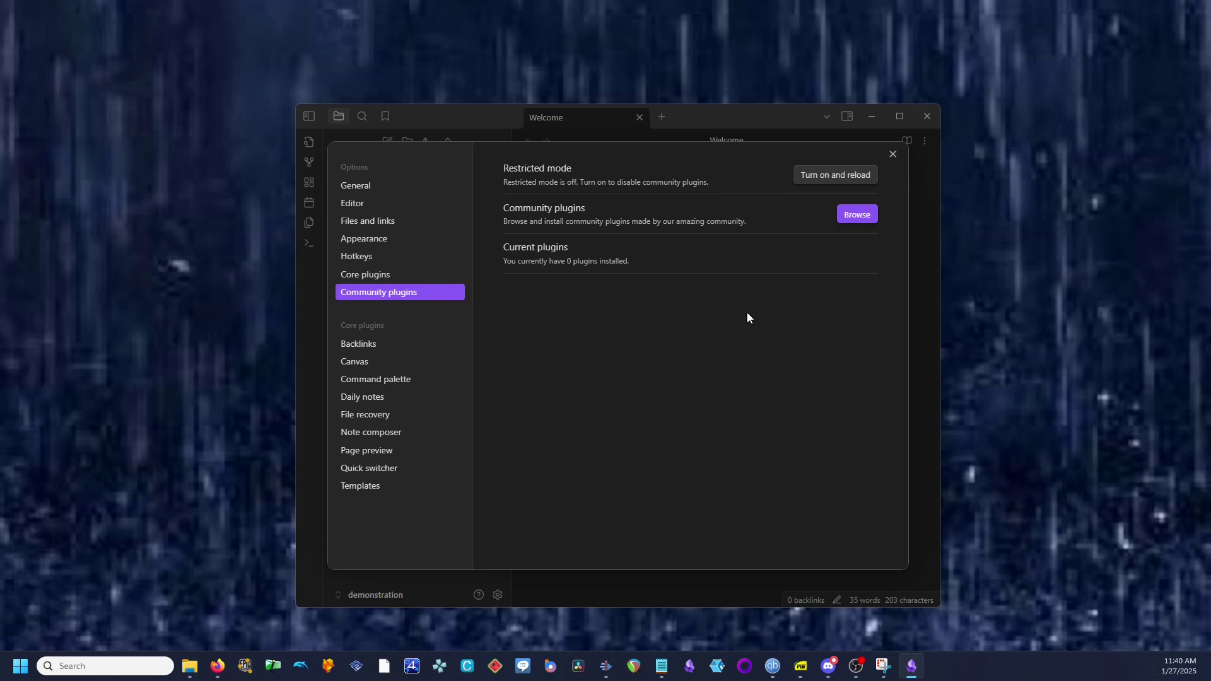
Search the plugin catalogue for 'longform', then install and enable Longform 2.0.7.
left_click(856, 216)
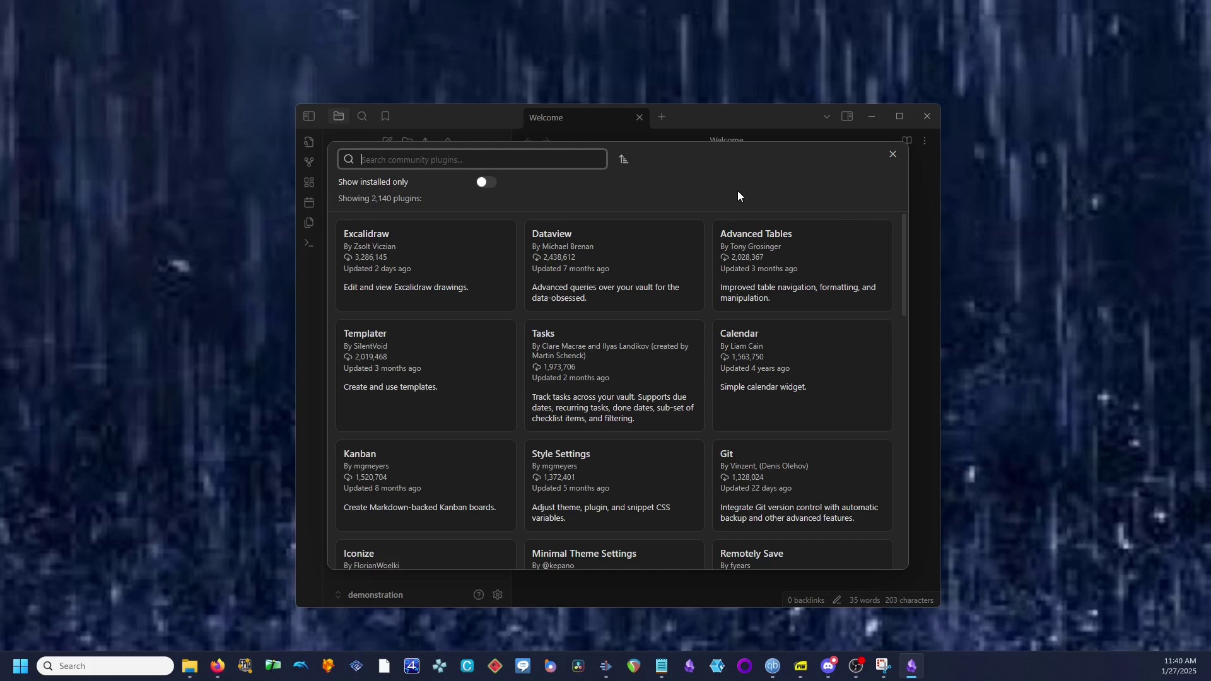
type("longform")
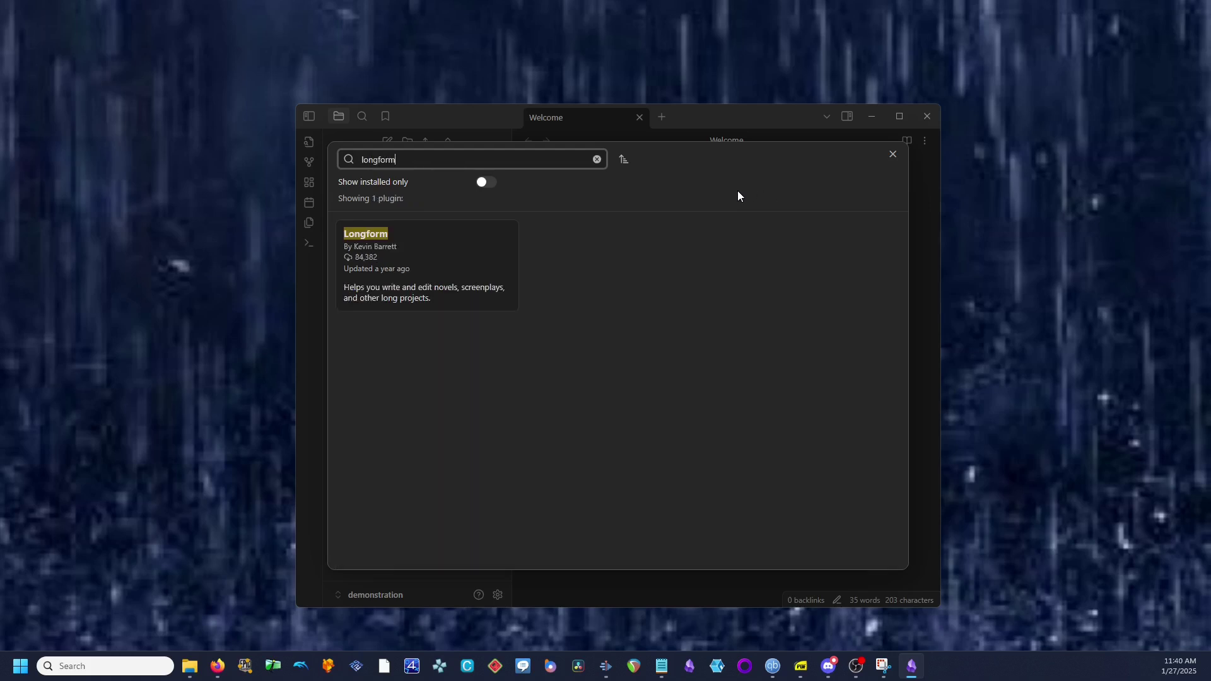
left_click(481, 261)
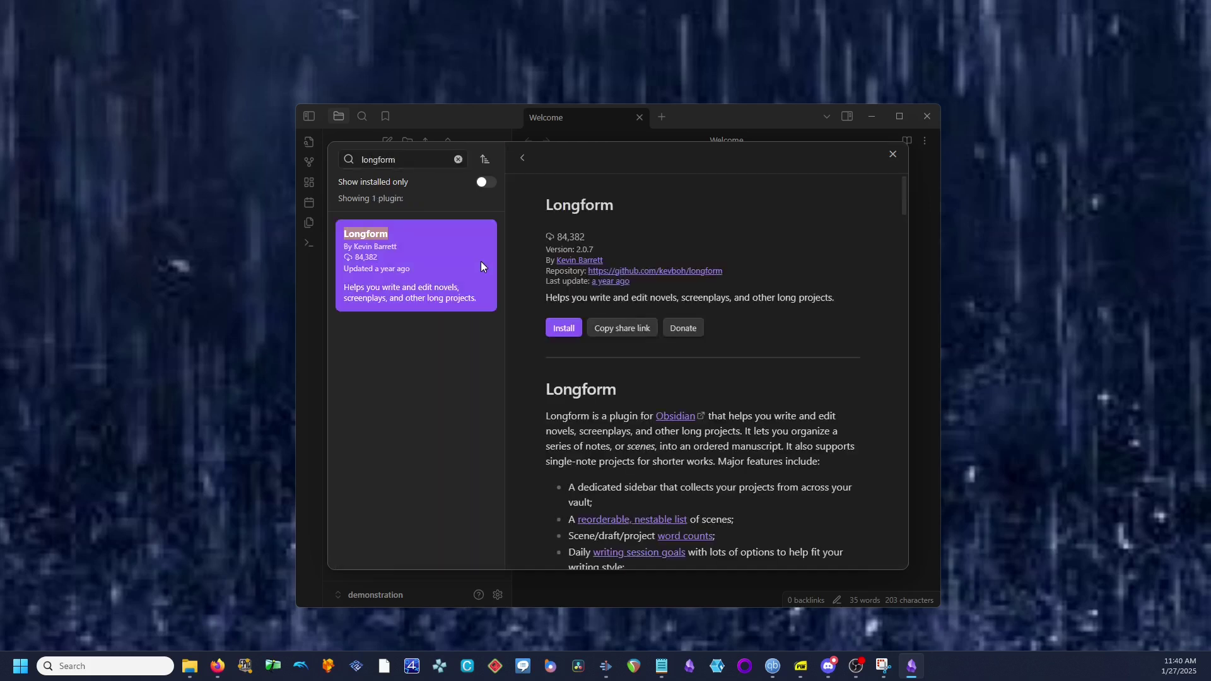
left_click(557, 329)
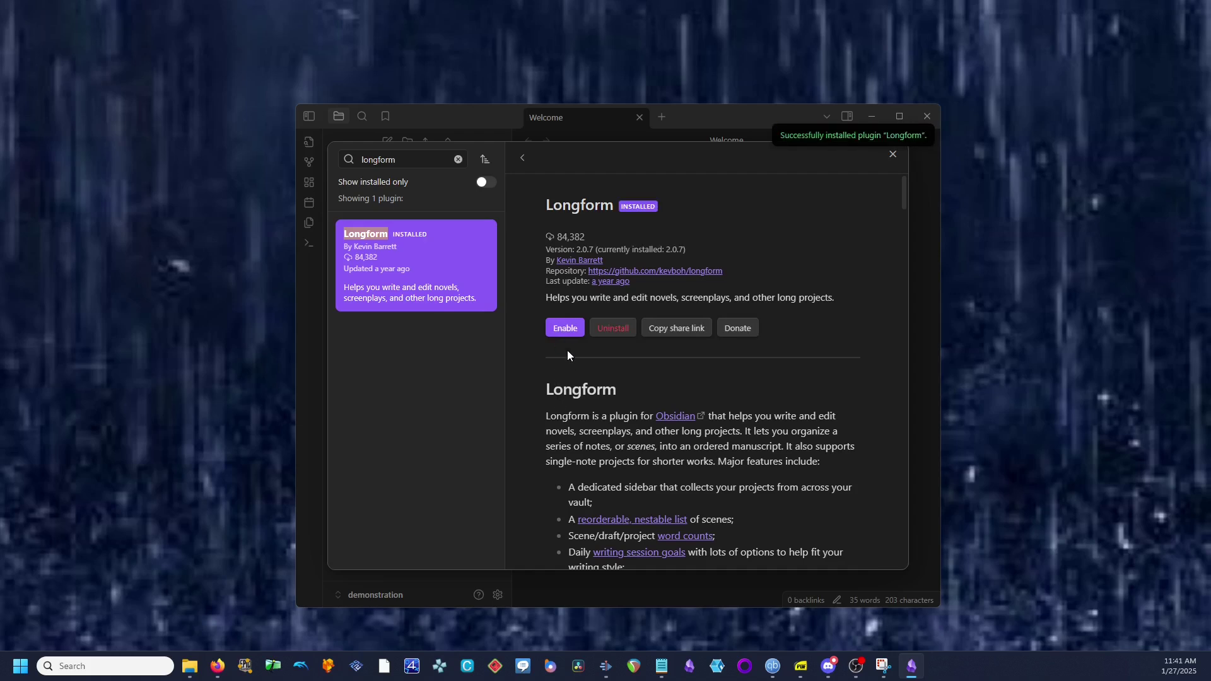
left_click(568, 334)
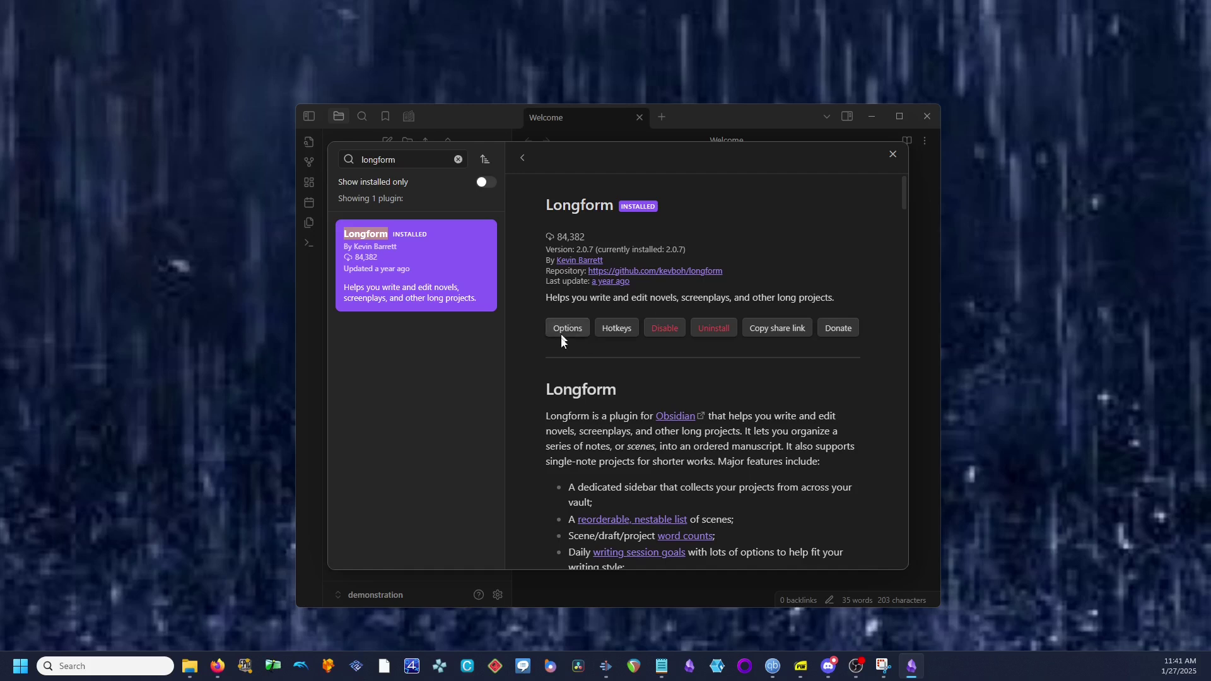
Find Enhancing Export in the plugin browser, install and enable it, then close the browser.
double_click(416, 163)
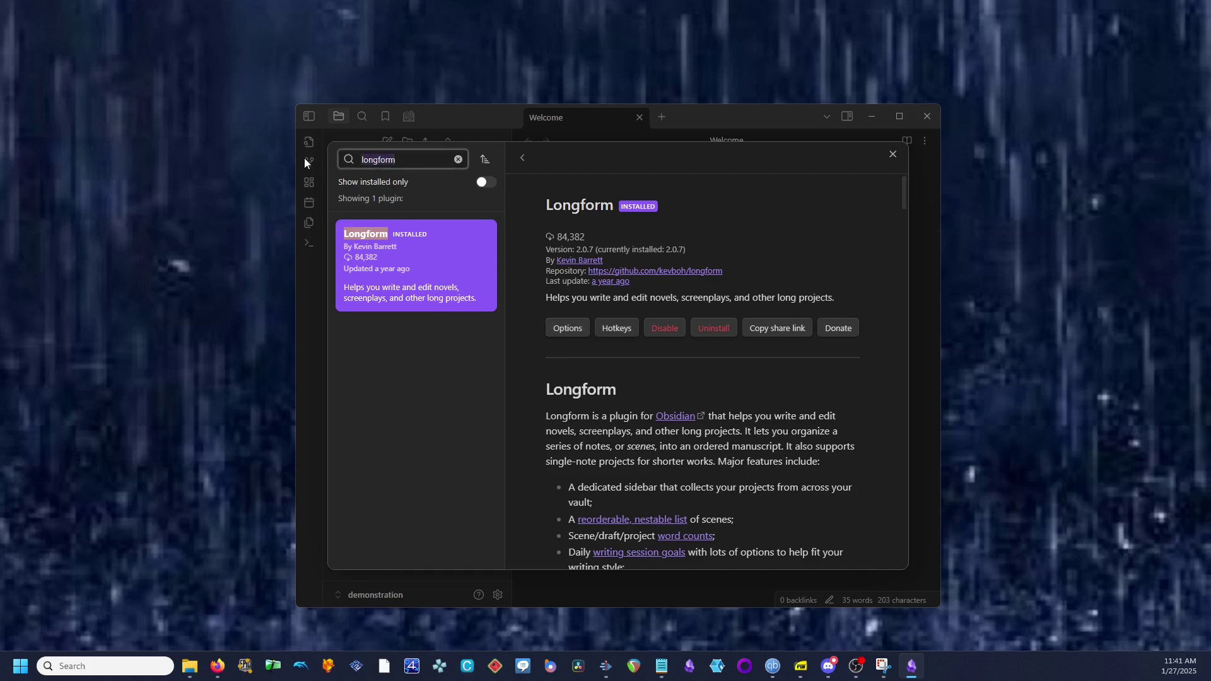
type("enhna")
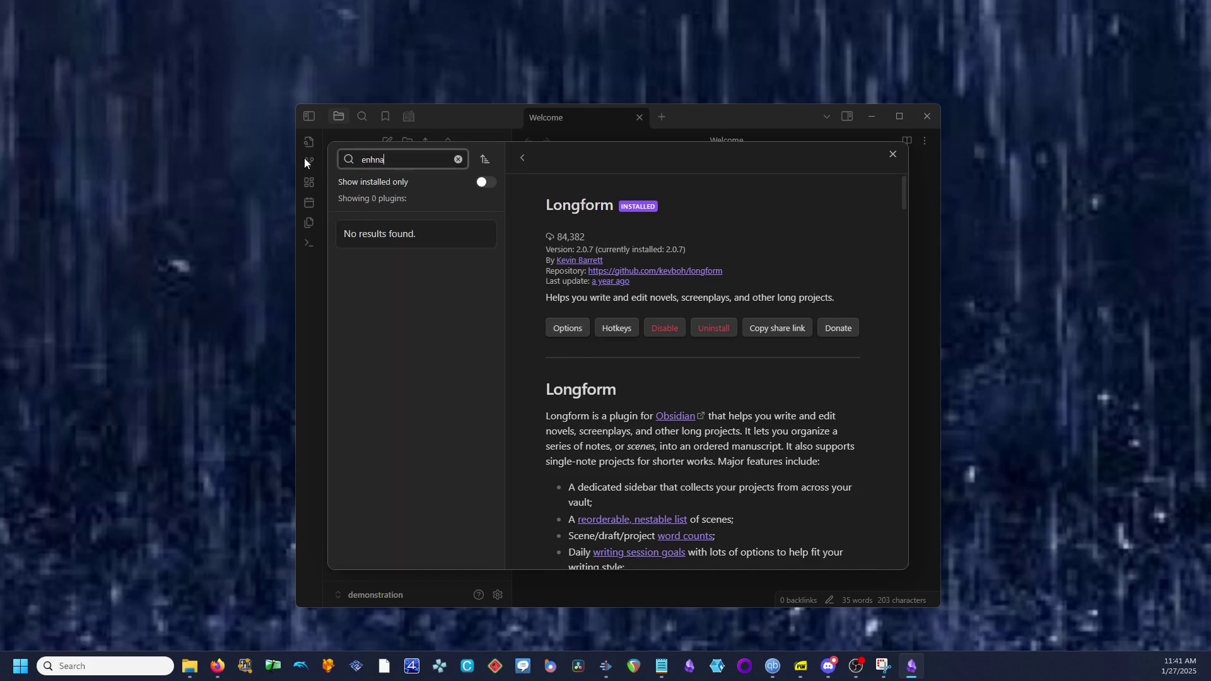
key("BackSpace")
key("BackSpace")
type("ancing")
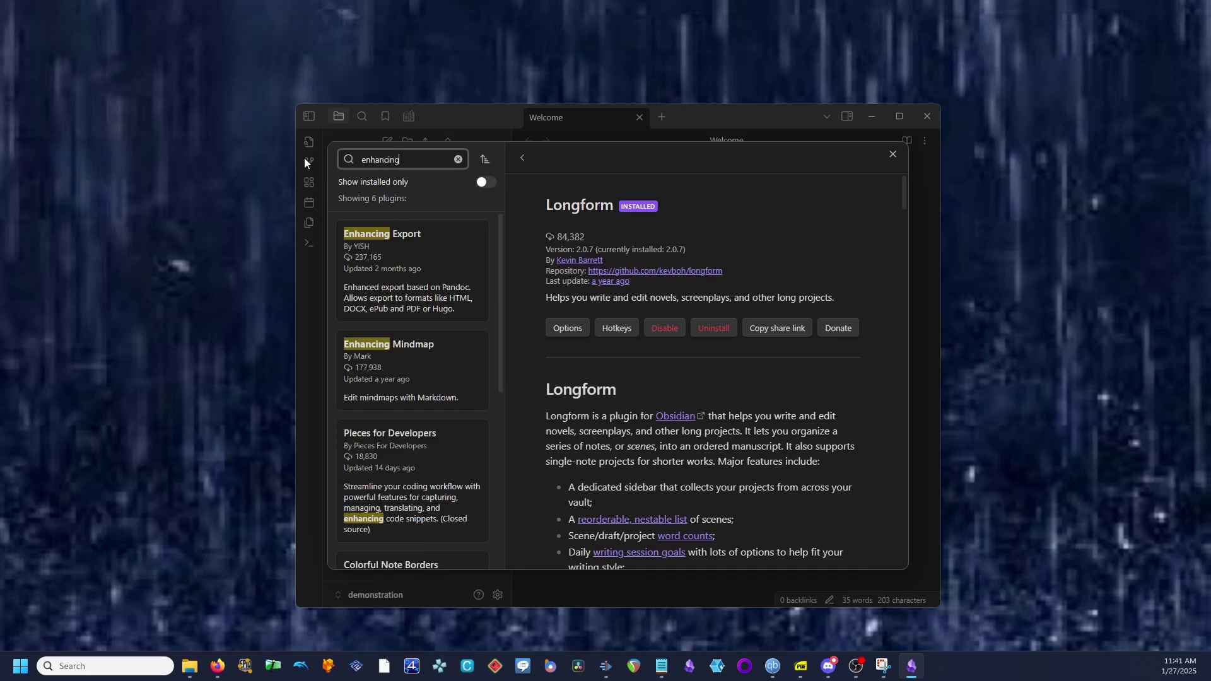
left_click(450, 270)
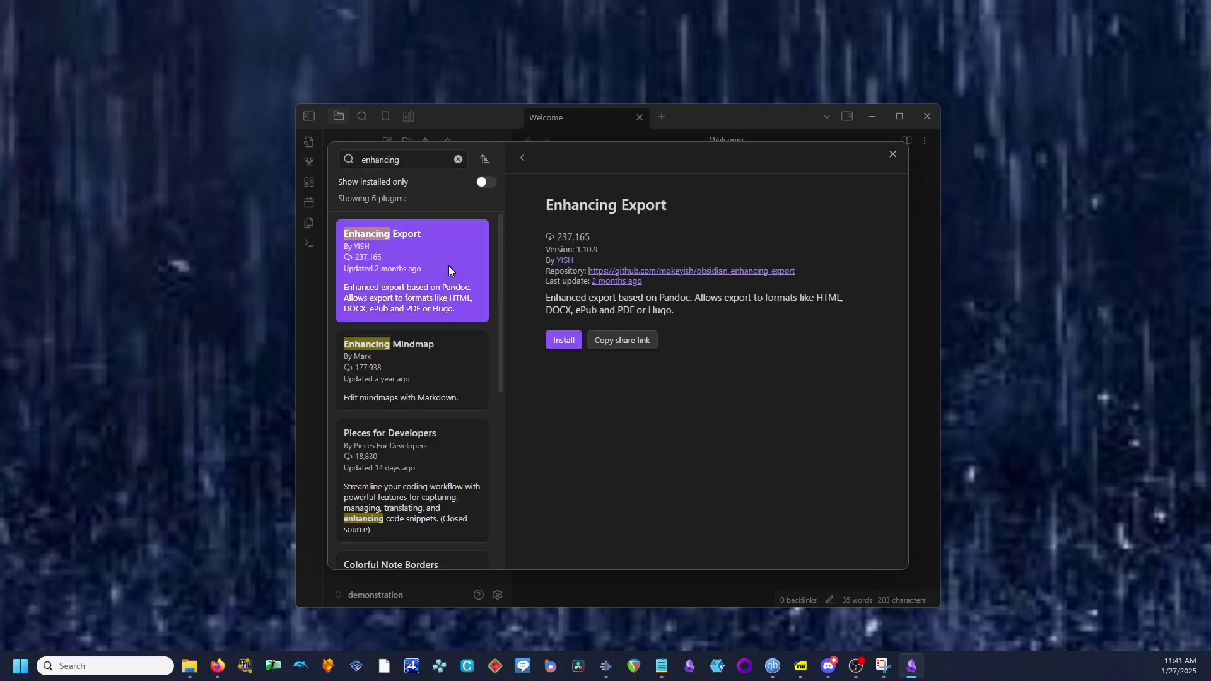
left_click(563, 342)
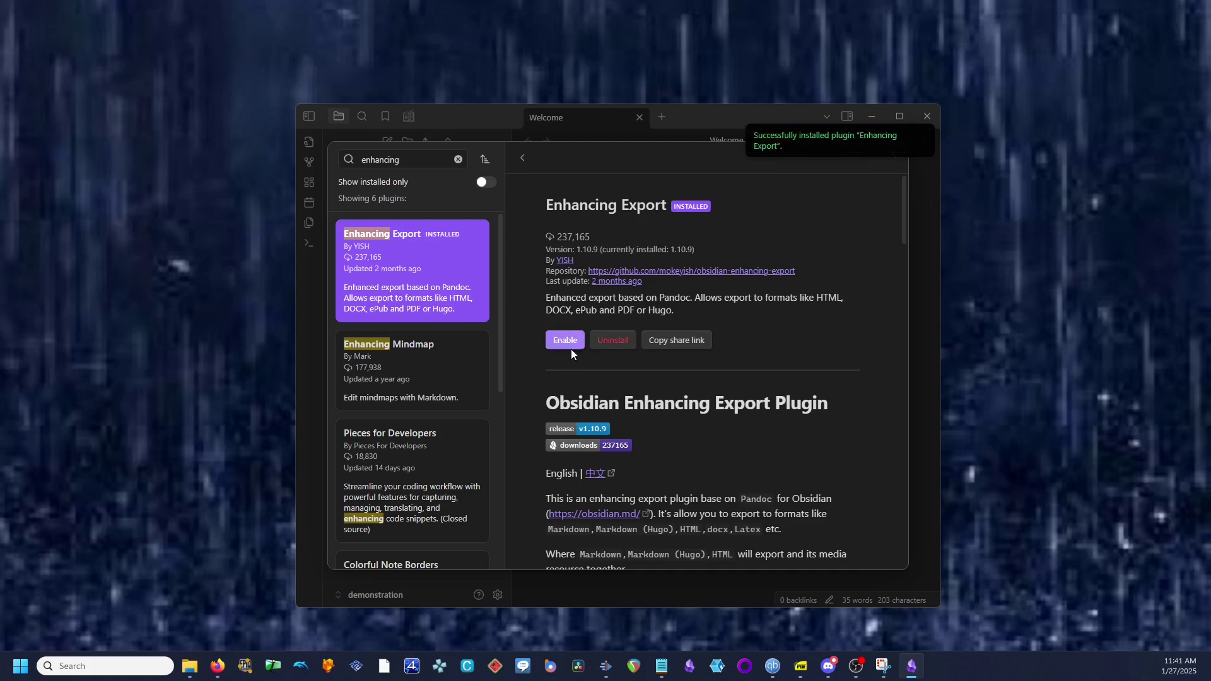
left_click(571, 346)
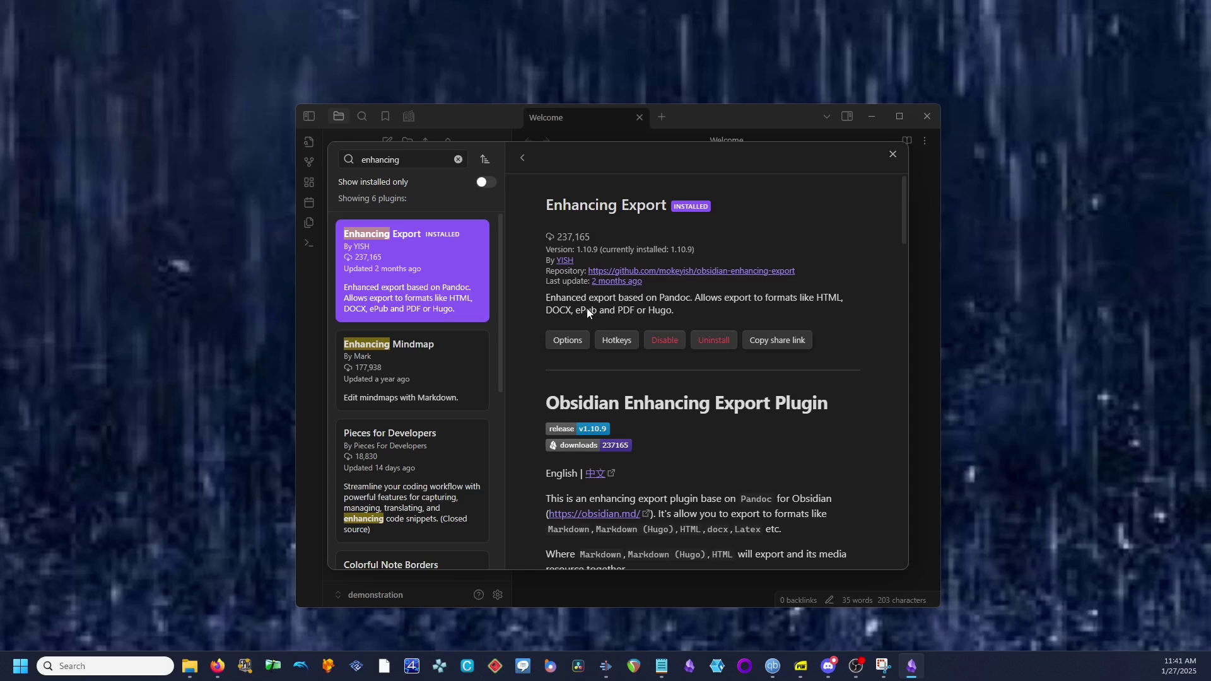
left_click(458, 159)
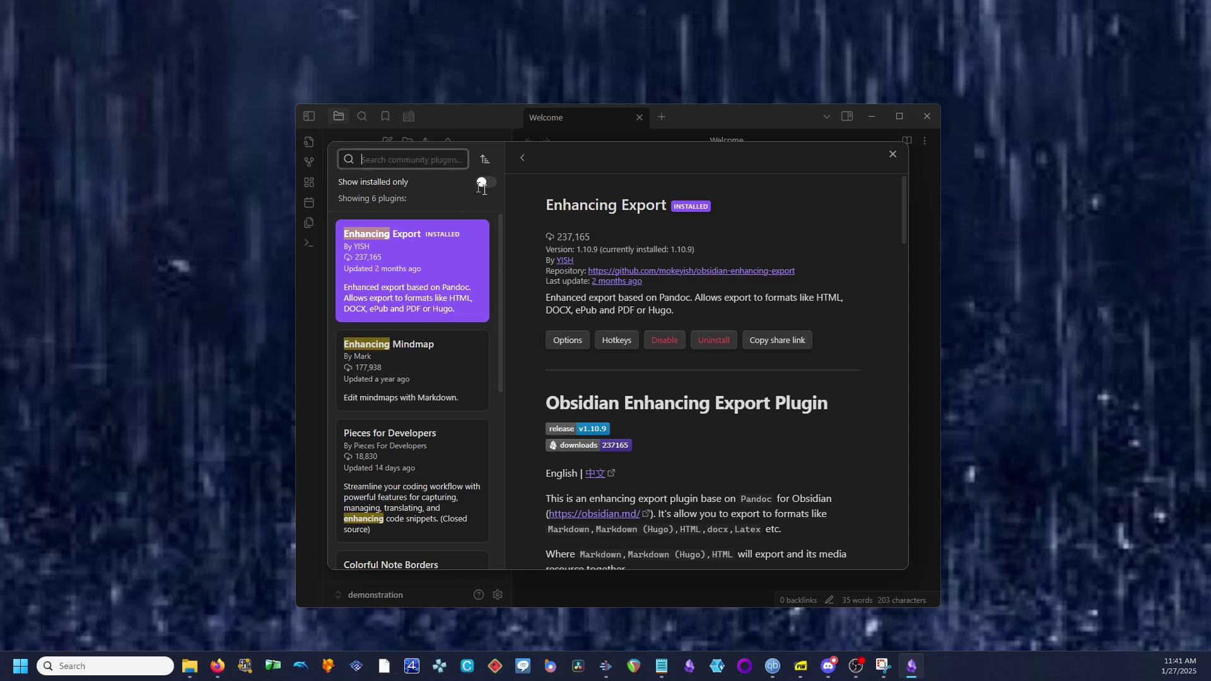
left_click(892, 154)
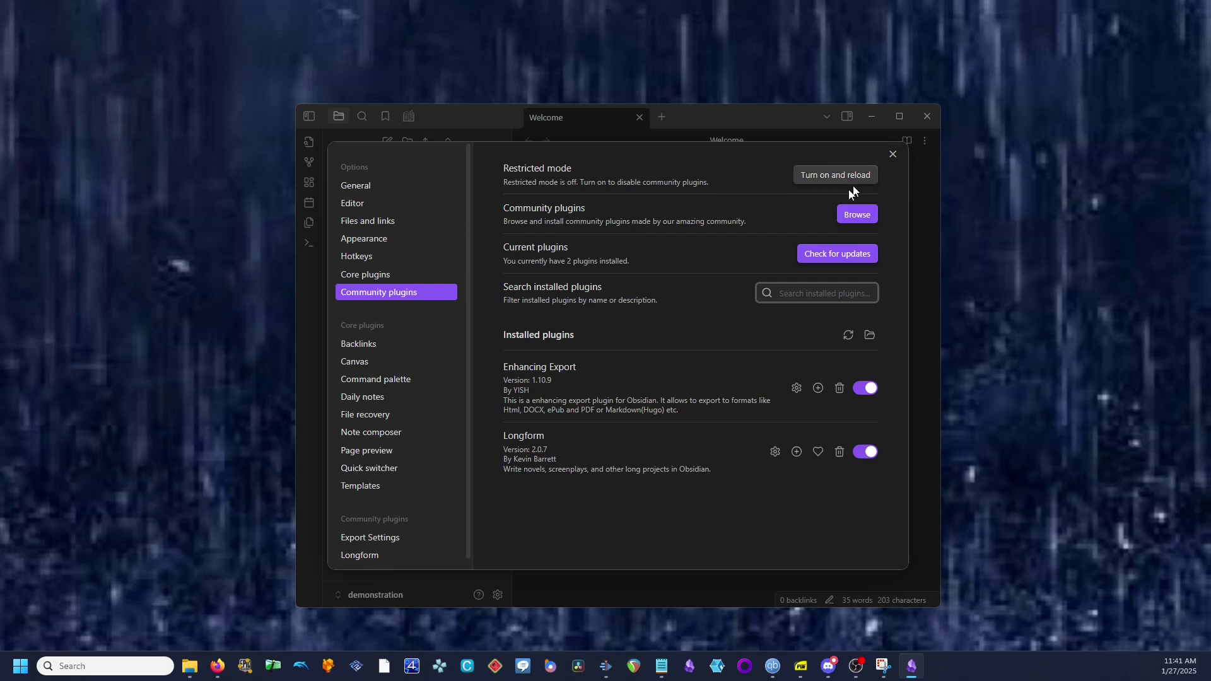
Look over the Longform plugin's options, then close the Settings dialog.
left_click(775, 452)
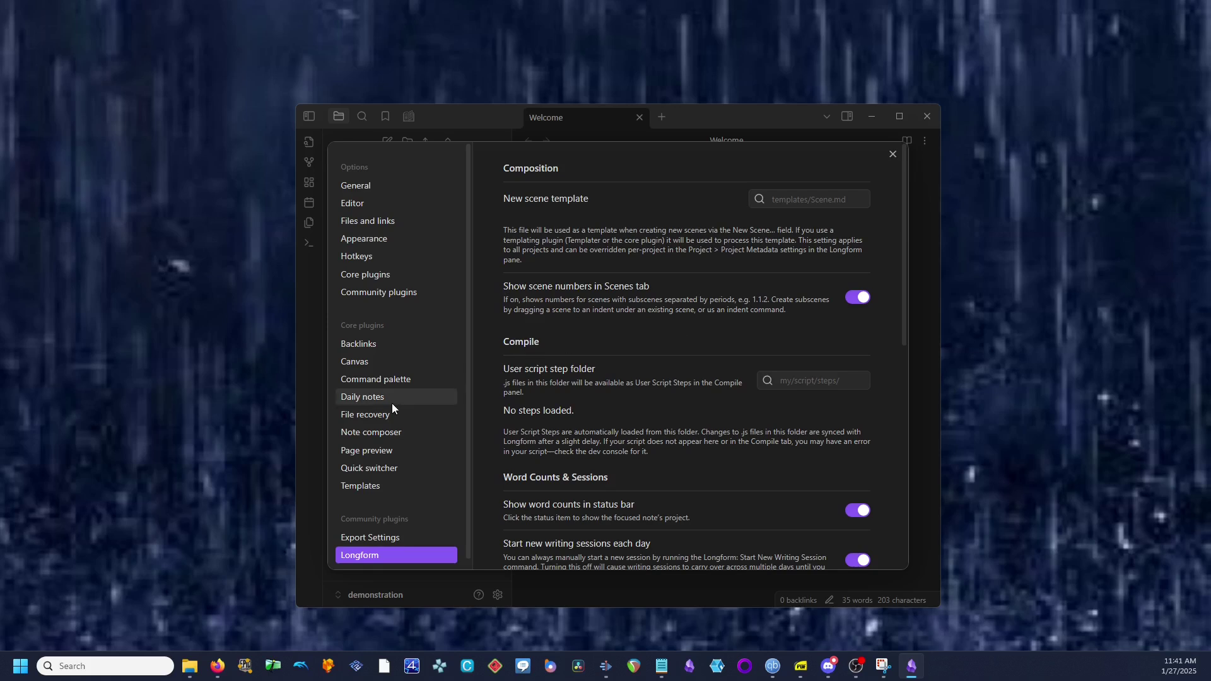
left_click(892, 154)
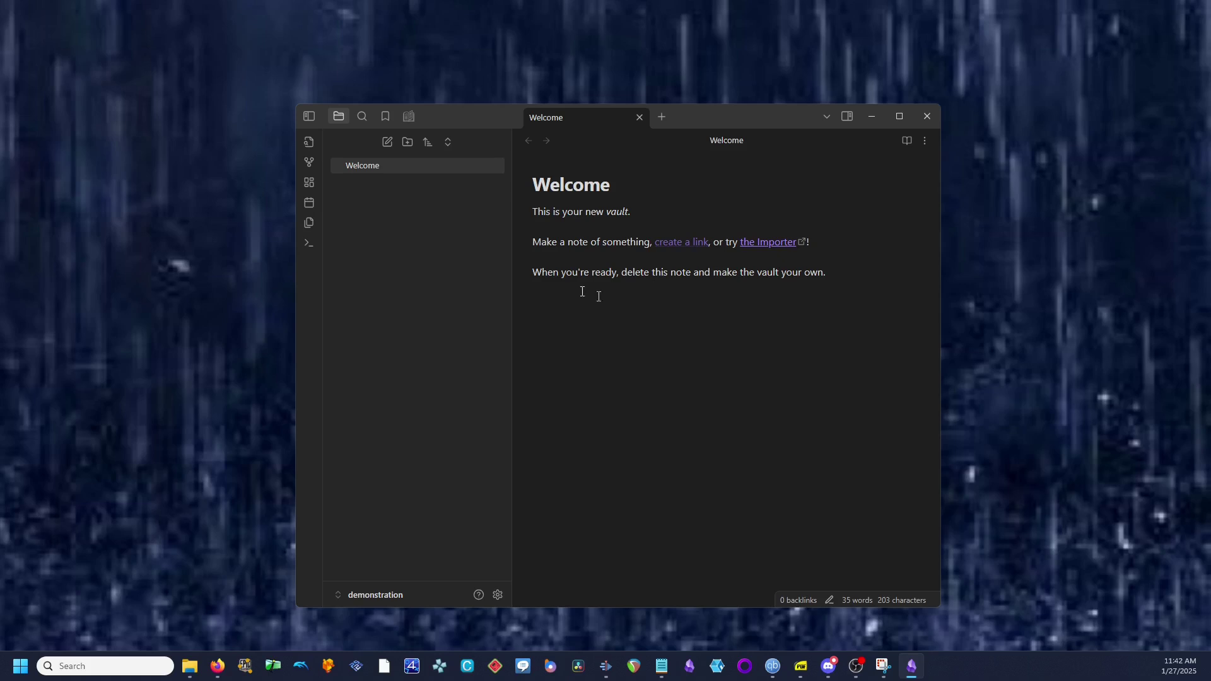
Dock the file list below the Longform panel and add a folder named Demonstration.
left_click(408, 117)
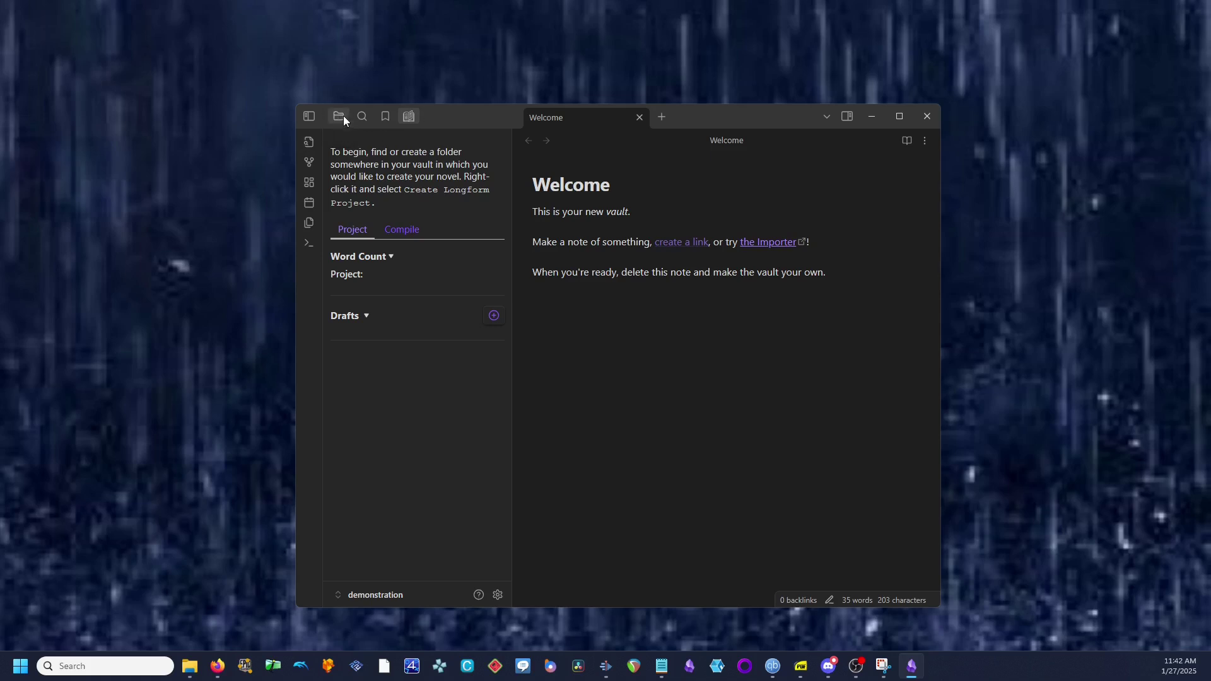
left_click_drag(343, 118, 418, 491)
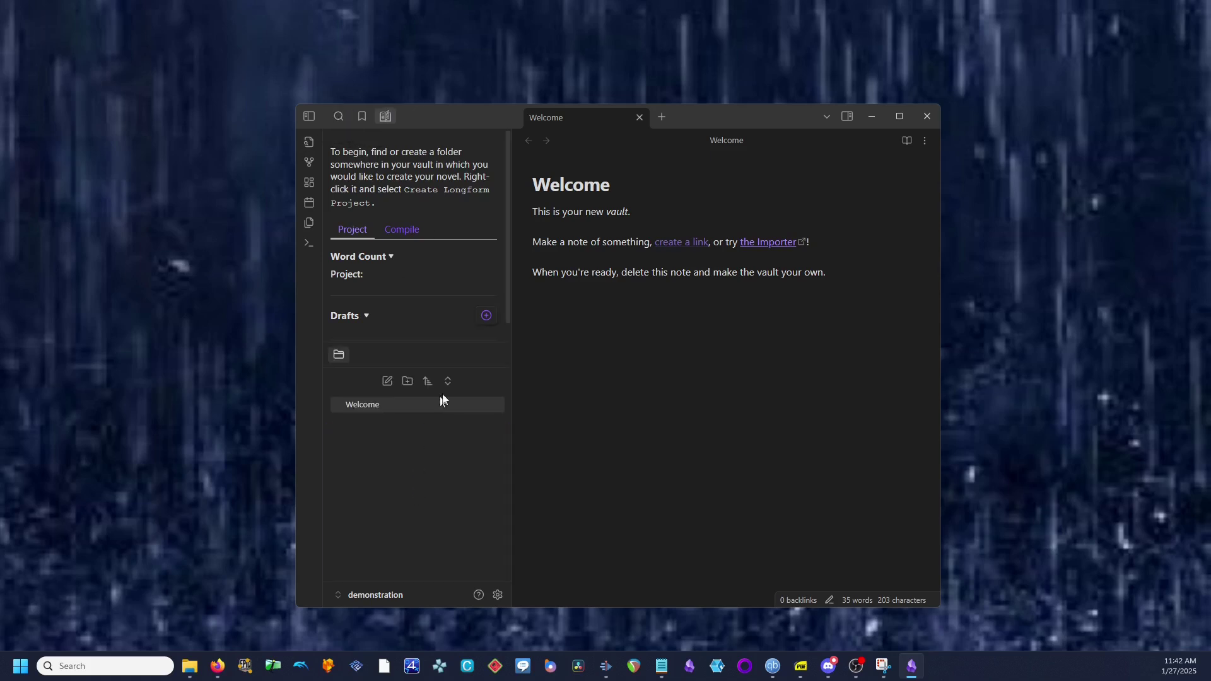
left_click(407, 387)
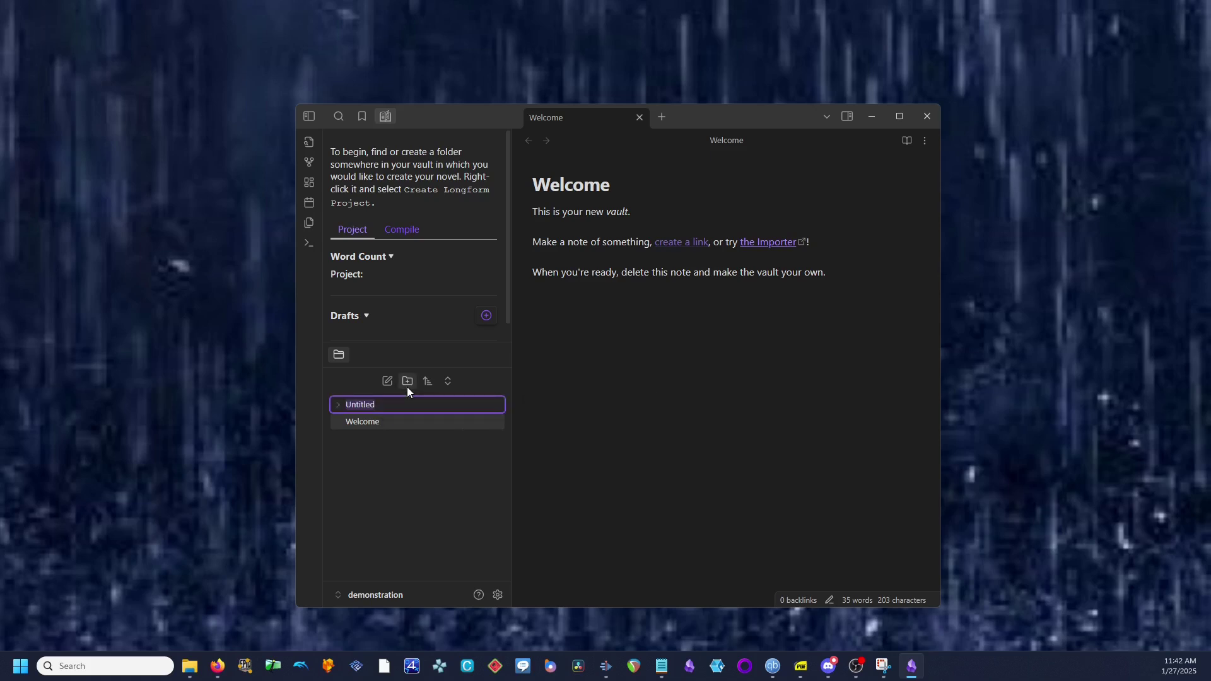
type("Demonstration")
key("Return")
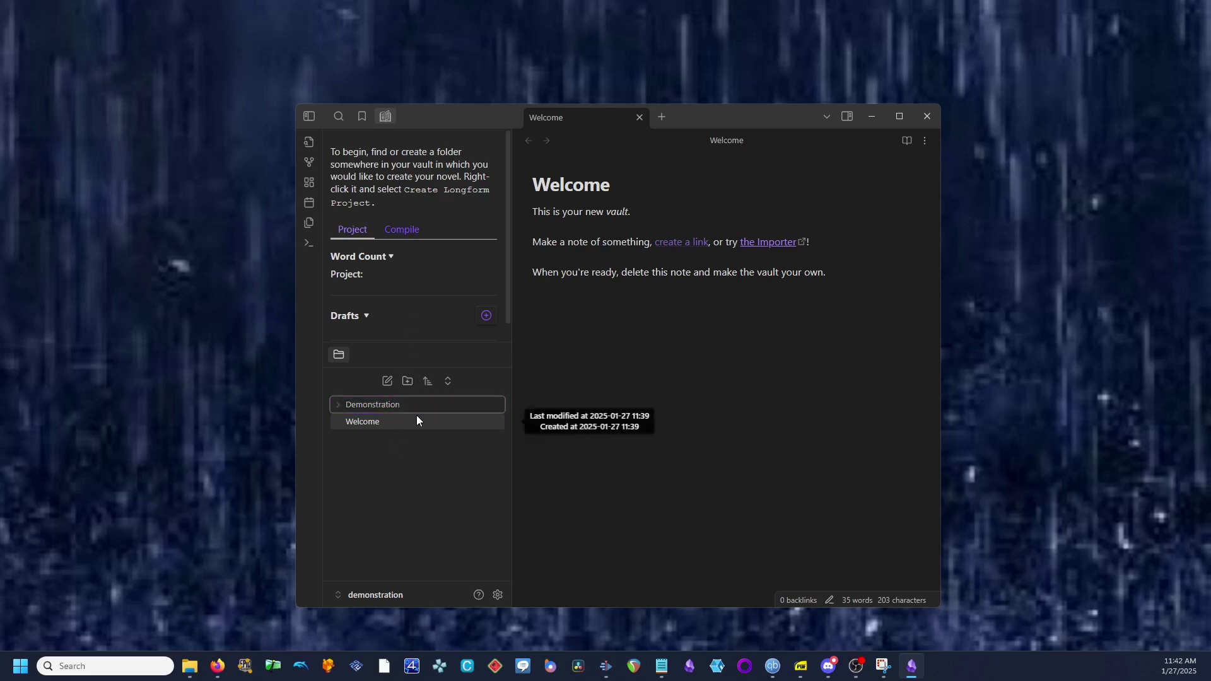
Create a Multi-type Longform project titled 'demonstration longform' in the Demonstration folder.
right_click(410, 406)
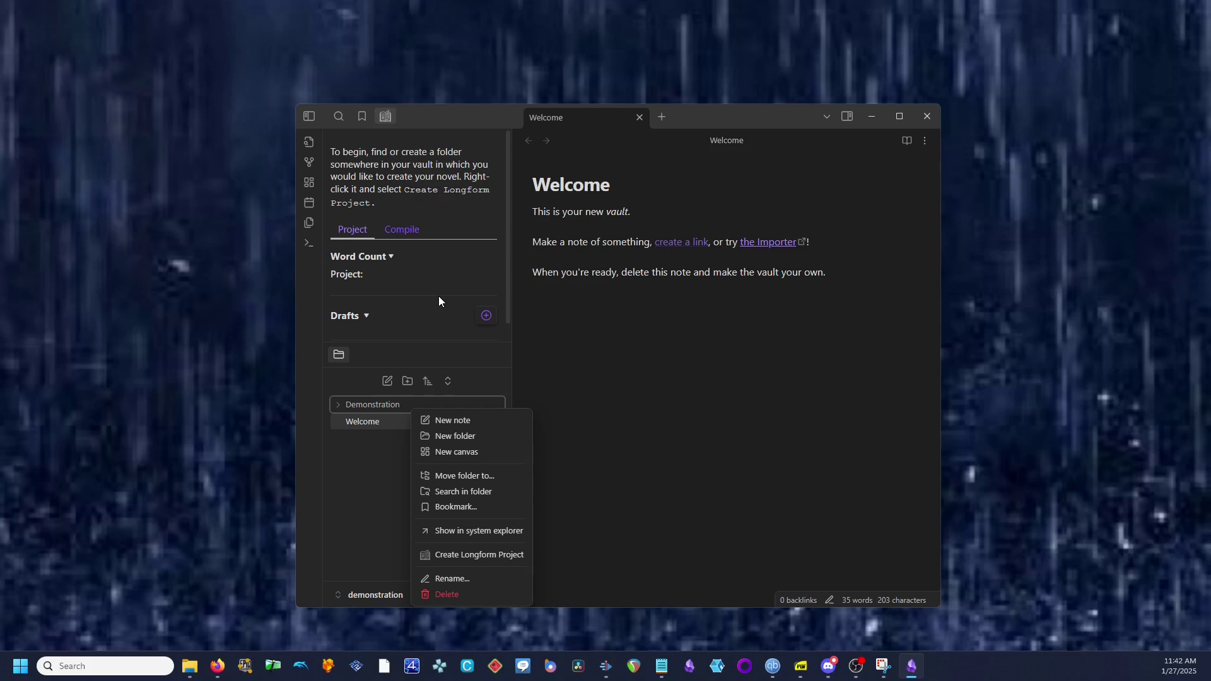
left_click(489, 555)
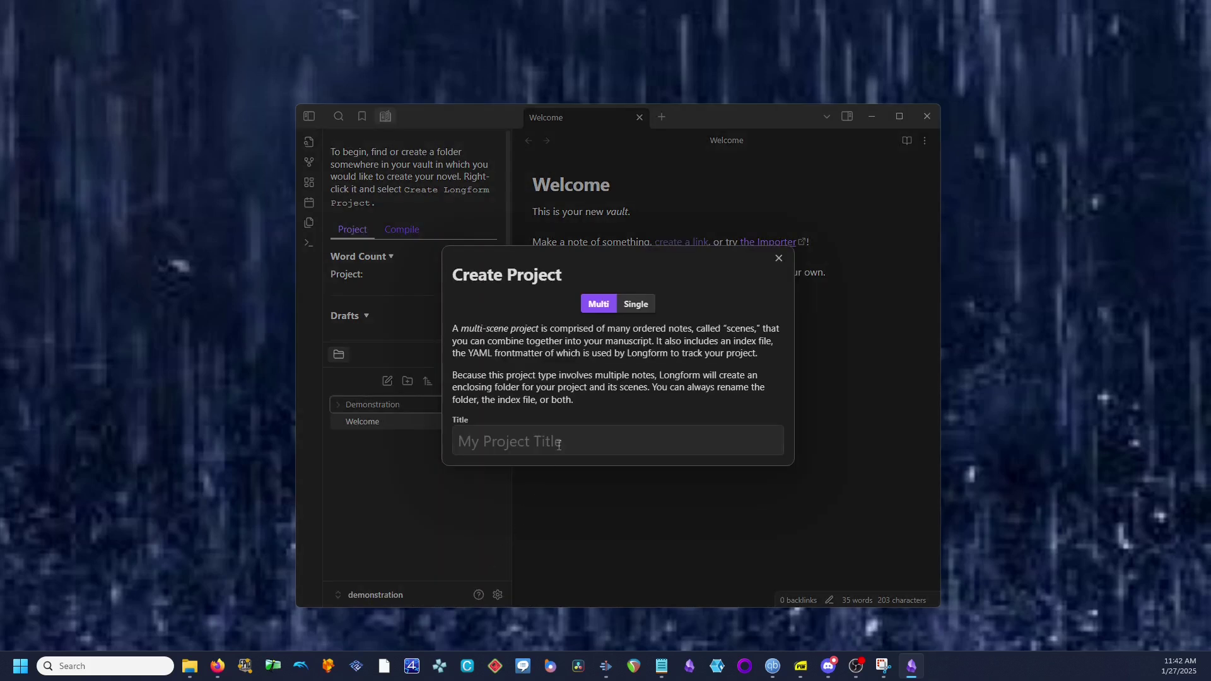
left_click(625, 307)
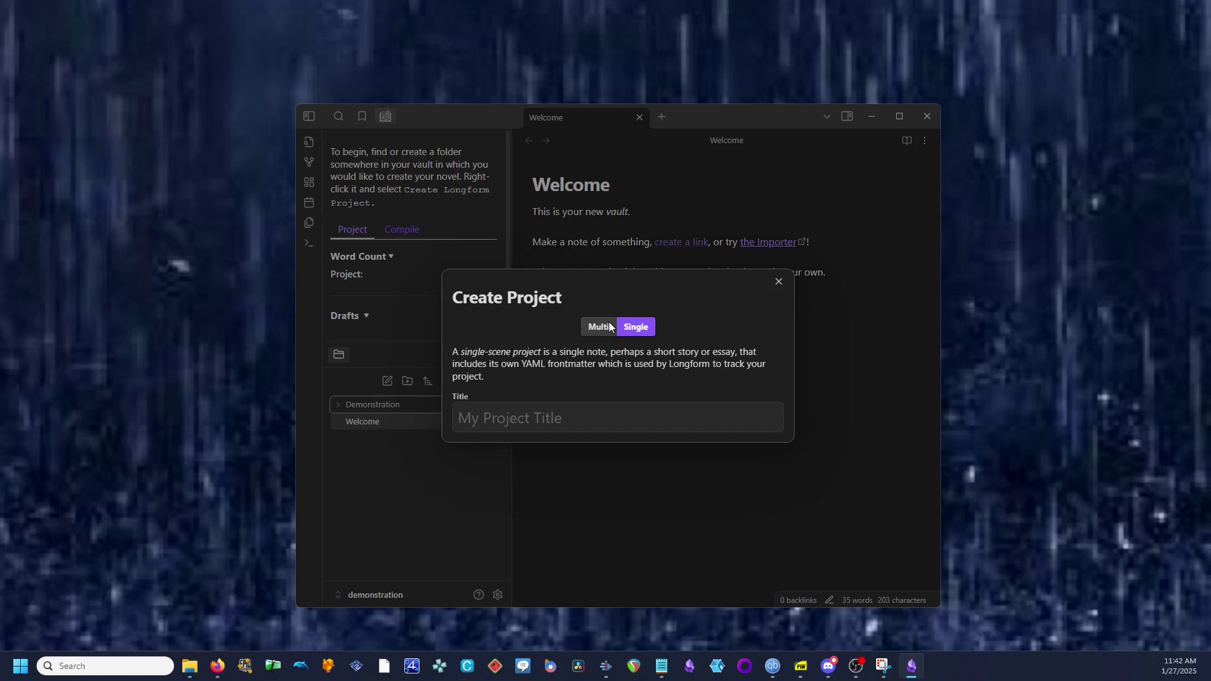
left_click(609, 327)
left_click(594, 442)
type("de")
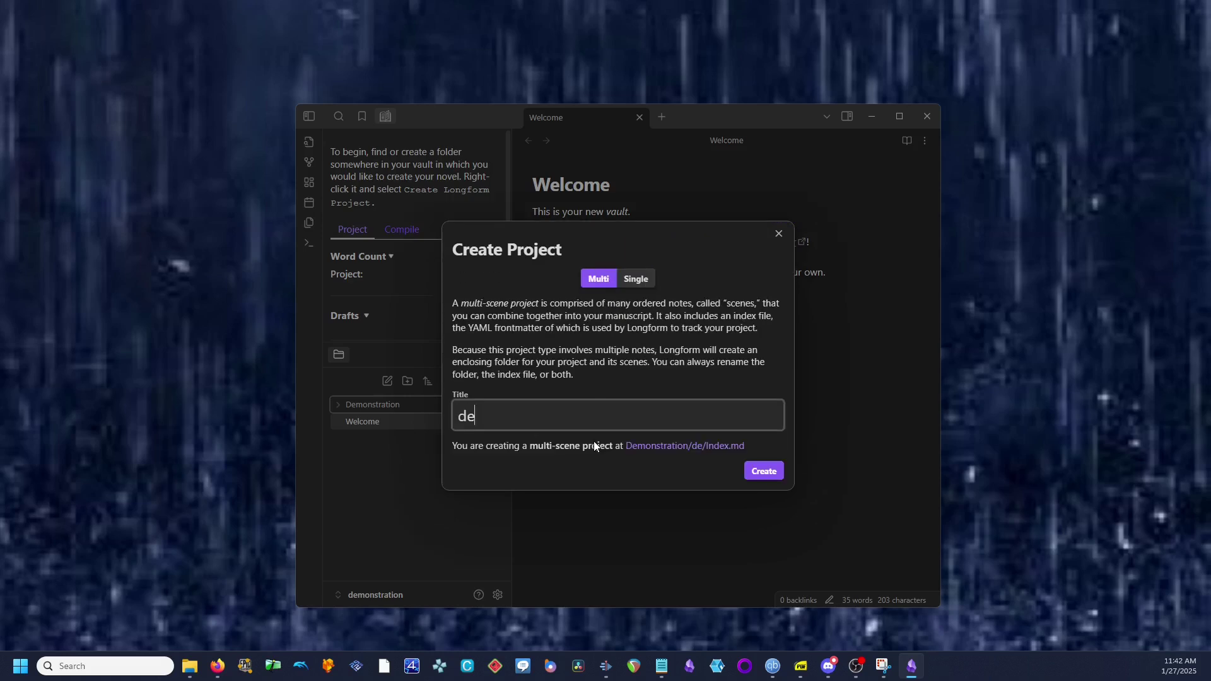
type("monstration ")
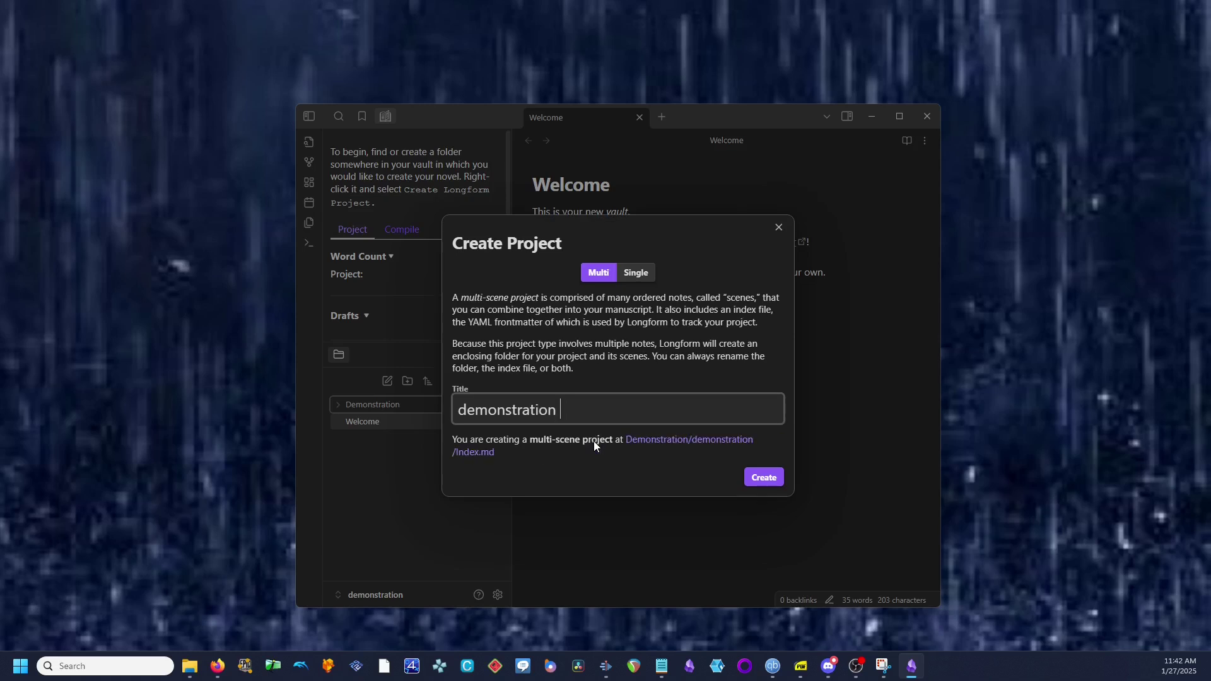
type("longform")
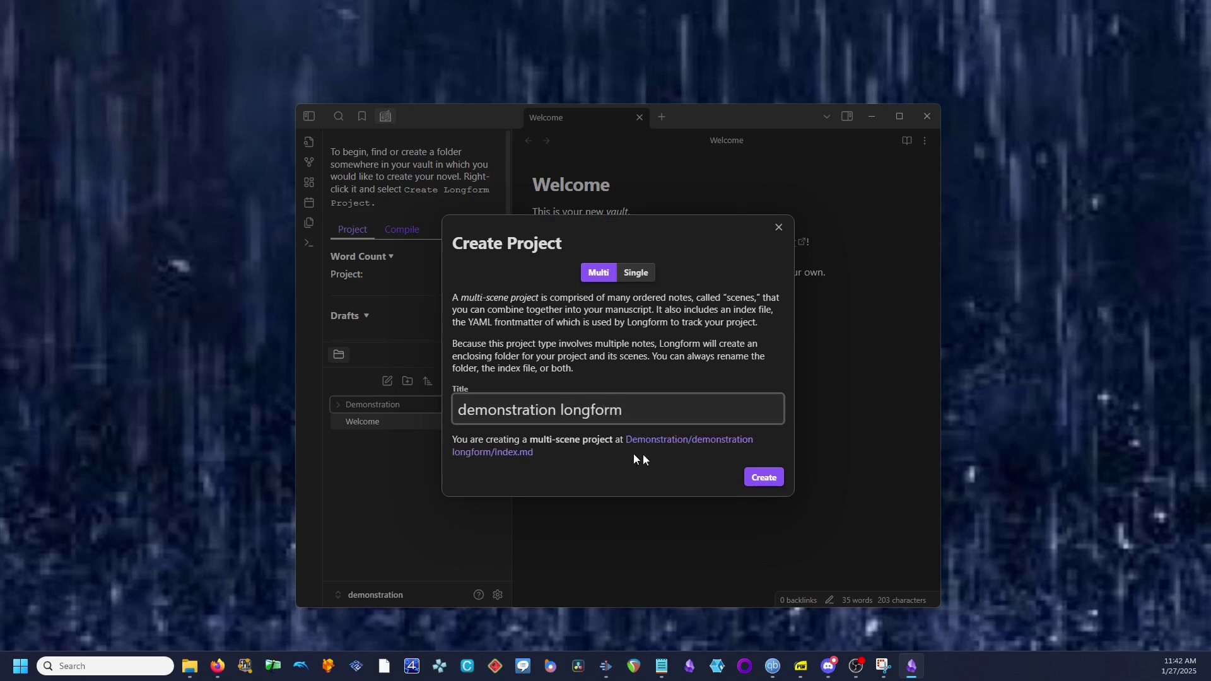
left_click(750, 477)
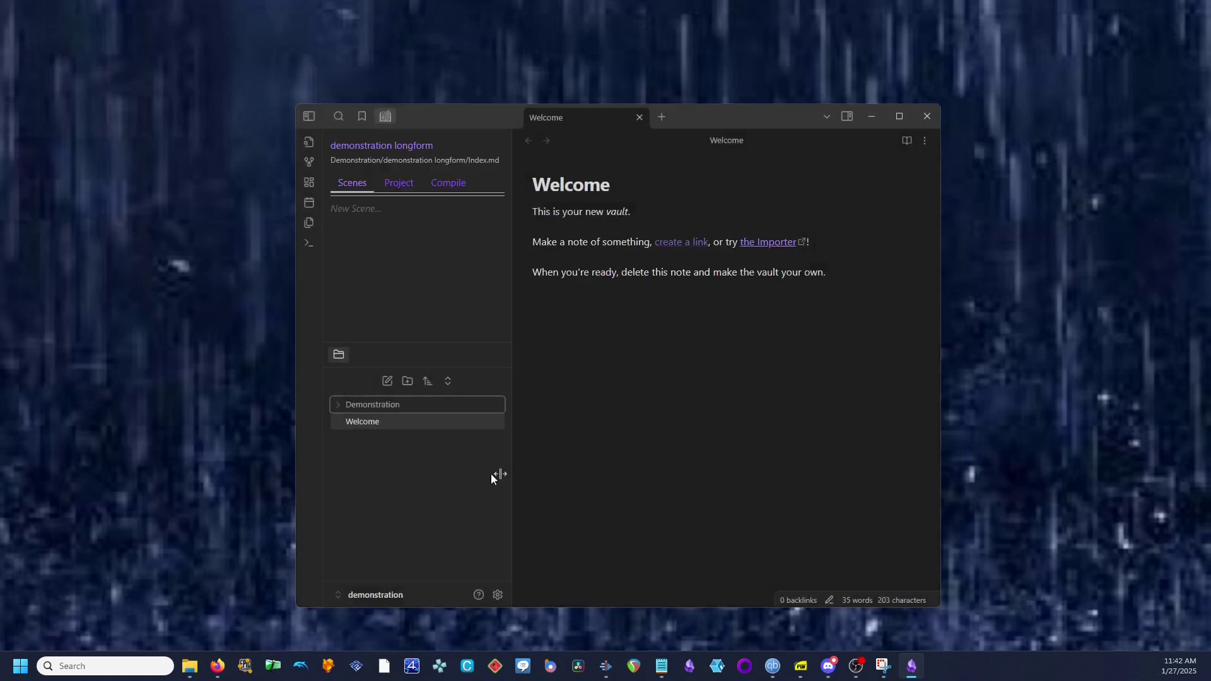
left_click(342, 407)
Expand the demonstration longform folder and open its Index note.
left_click(360, 425)
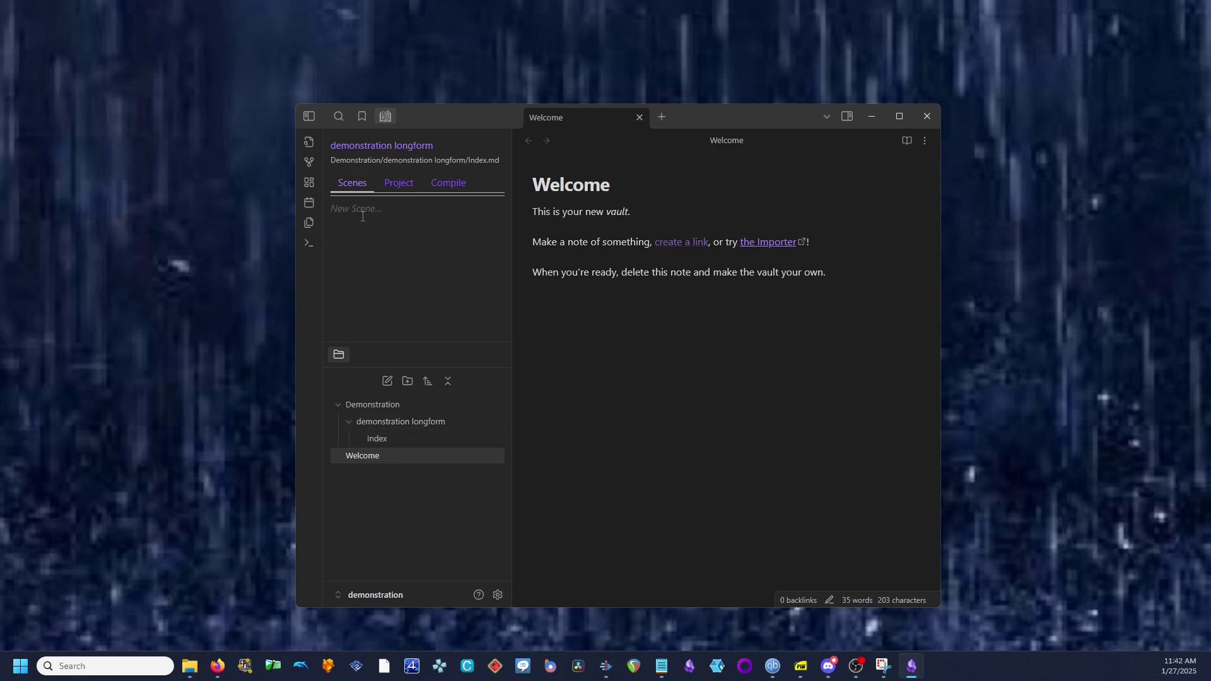
left_click(388, 440)
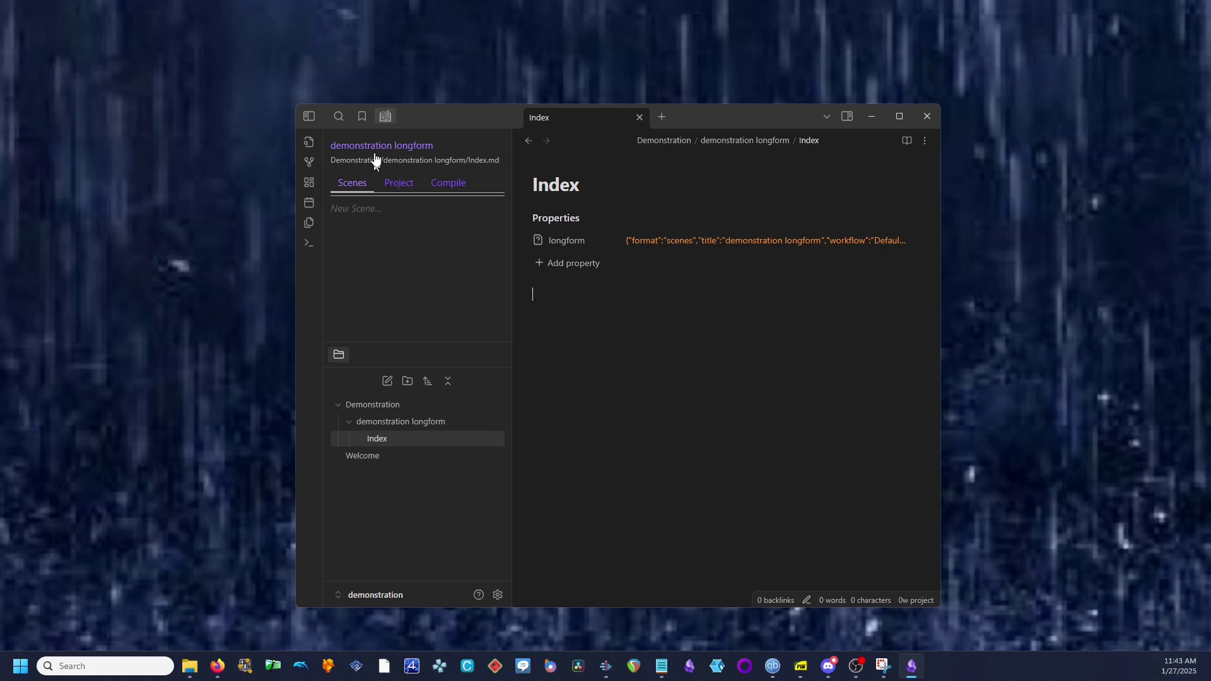
left_click(395, 217)
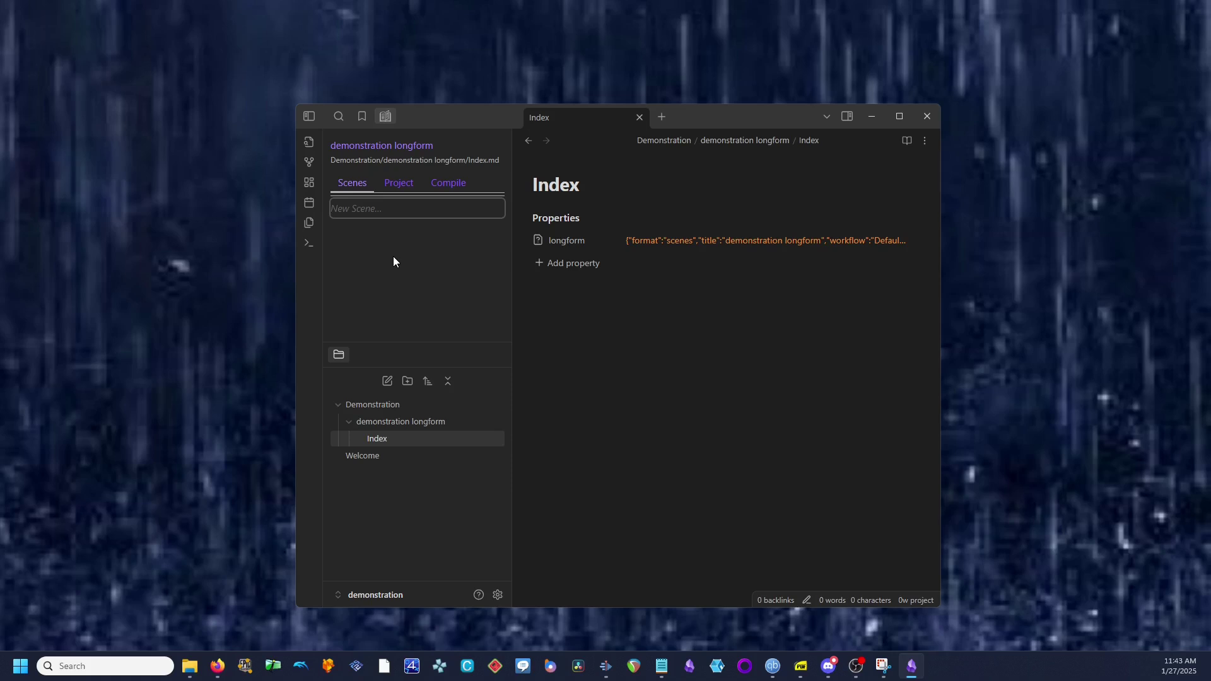
Add new scenes named Chapter 1 and Scene 1 to the project.
type("cha")
key("BackSpace")
key("BackSpace")
key("BackSpace")
type("Chapter 1")
key("Return")
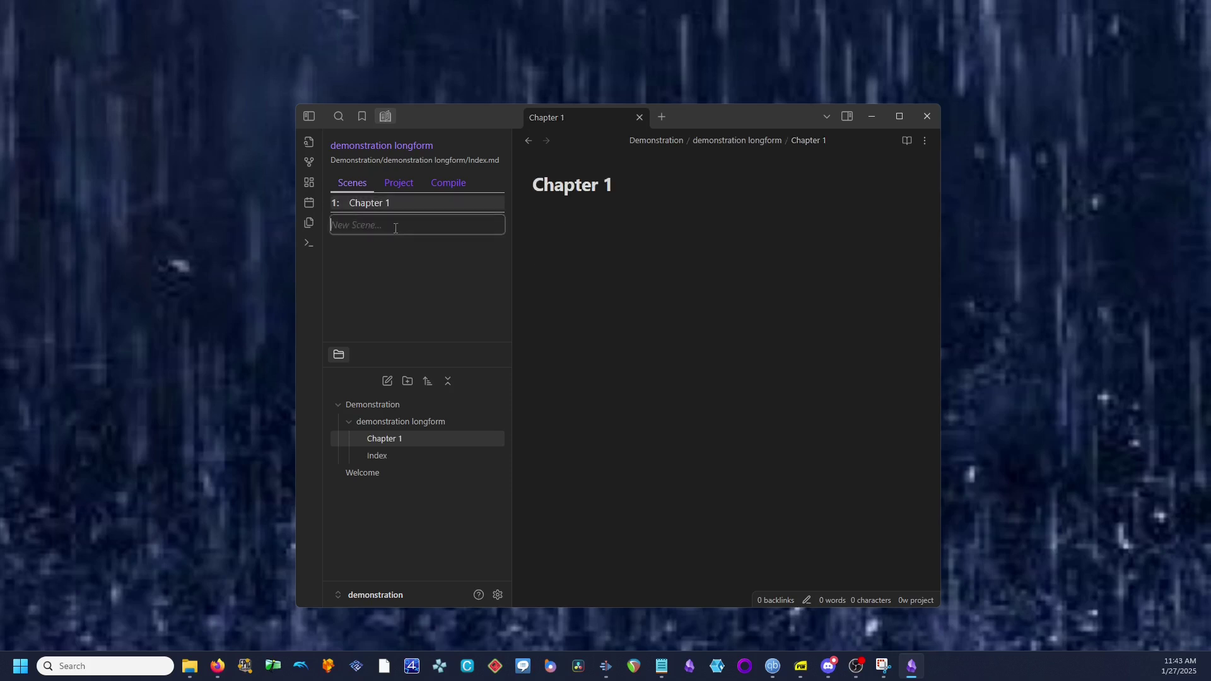
type("Scene 1")
key("Return")
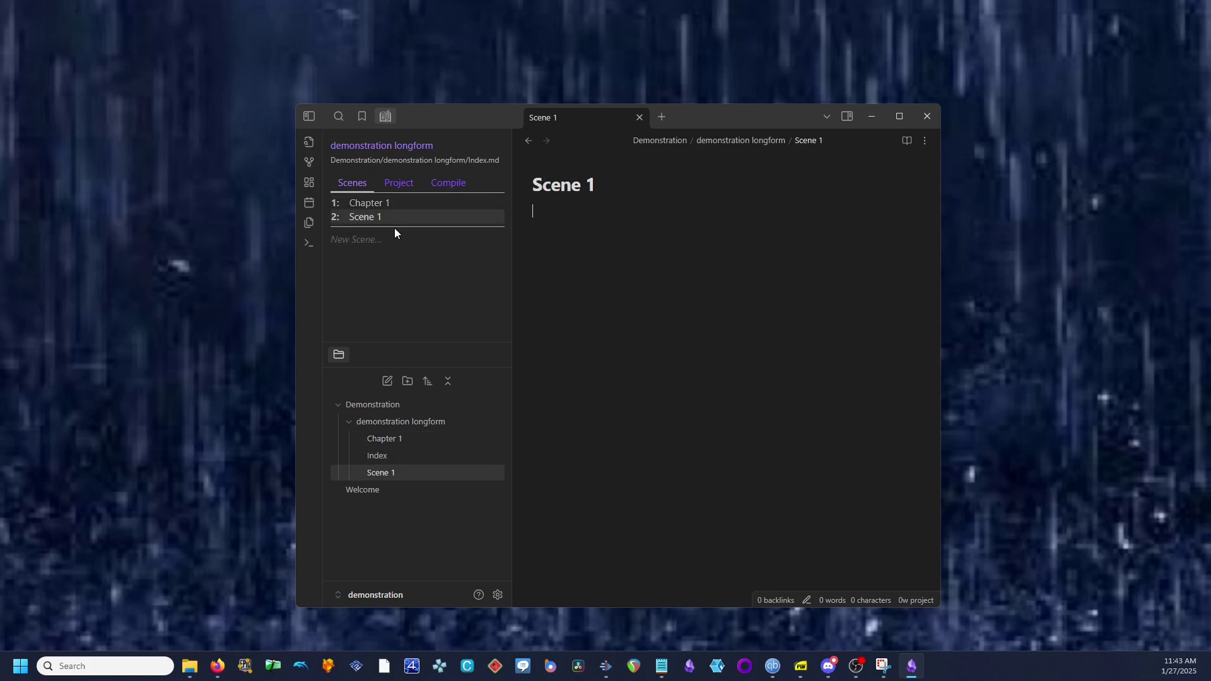
Add a third scene named C1.2.
left_click(394, 240)
type("Scene")
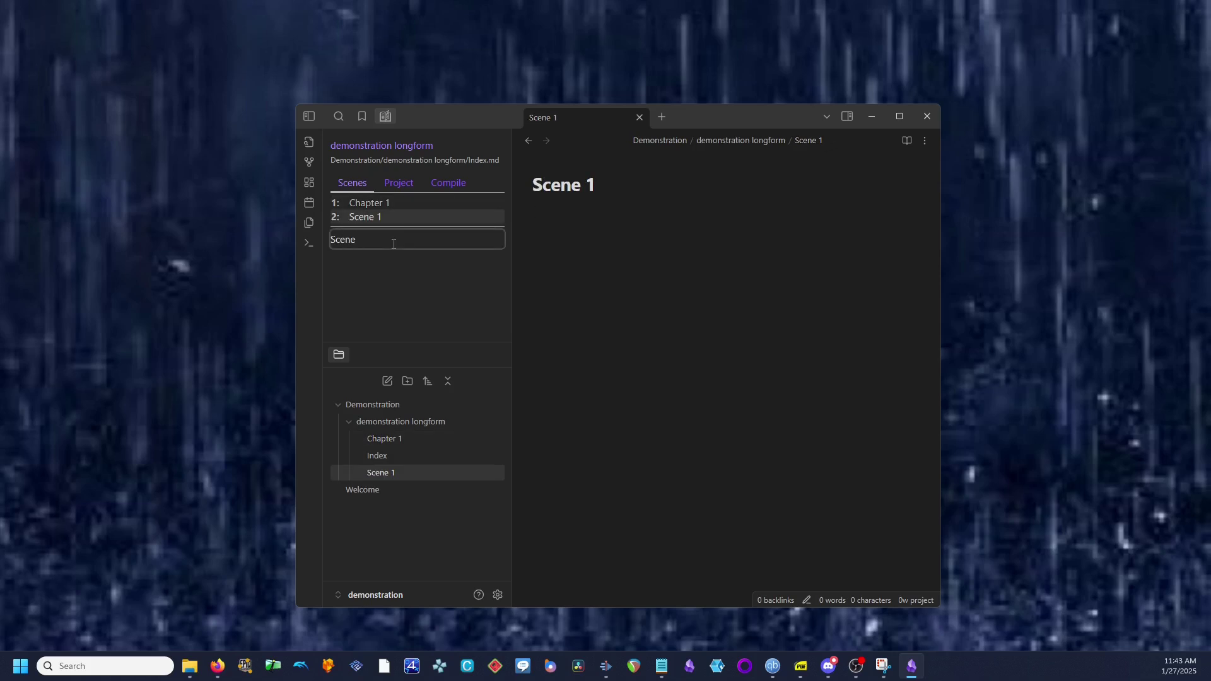
key("BackSpace")
key("BackSpace")
key("BackSpace")
key("BackSpace")
key("BackSpace")
key("BackSpace")
type("C2")
key("Left")
type("1.")
key("Return")
Rename Scene 1 to C1.1 and nest it under Chapter 1.
left_click(387, 220)
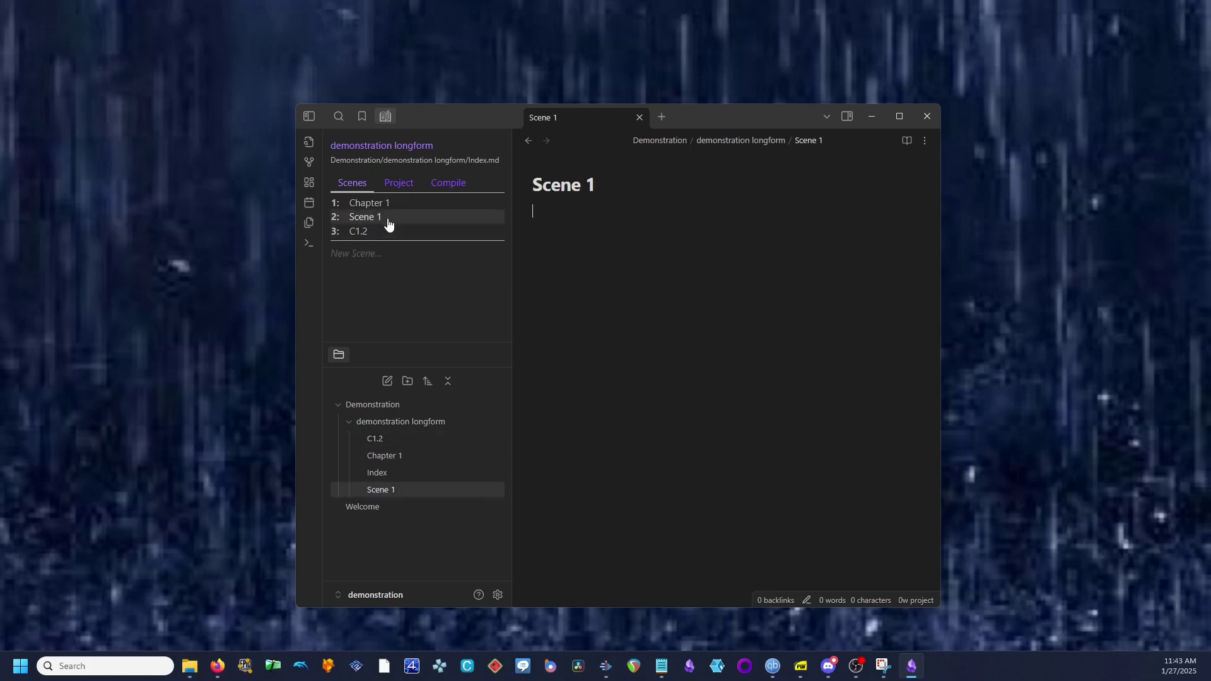
right_click(388, 222)
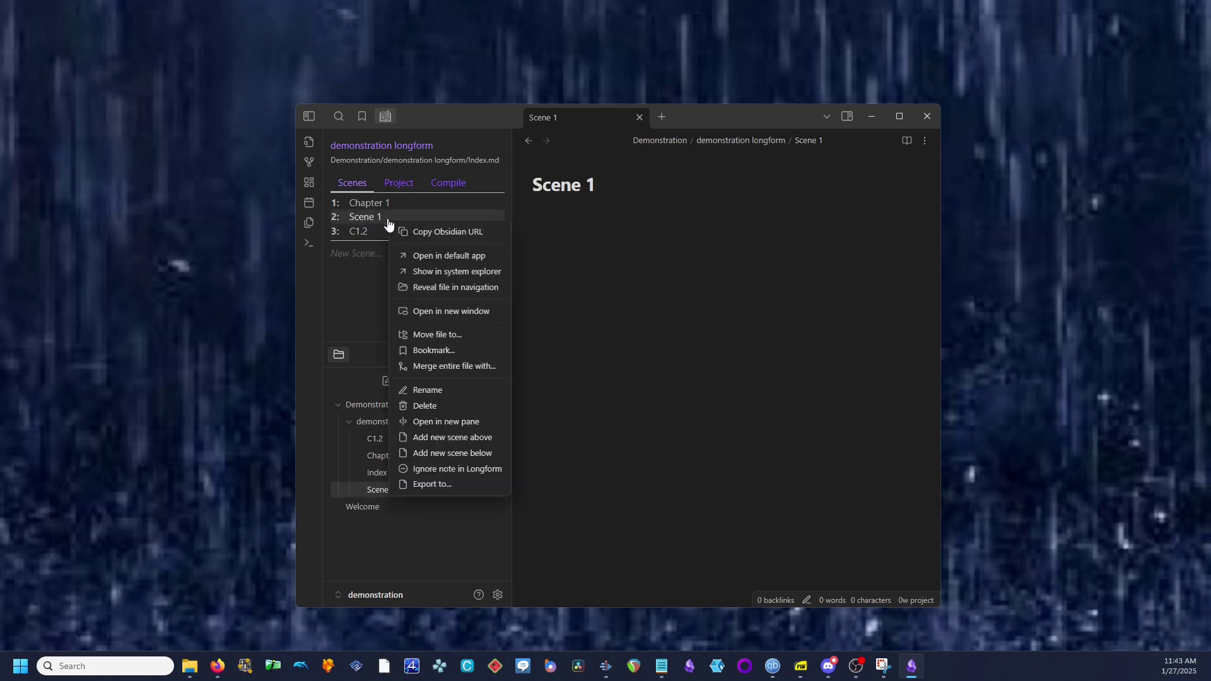
left_click(437, 391)
type("C1.1")
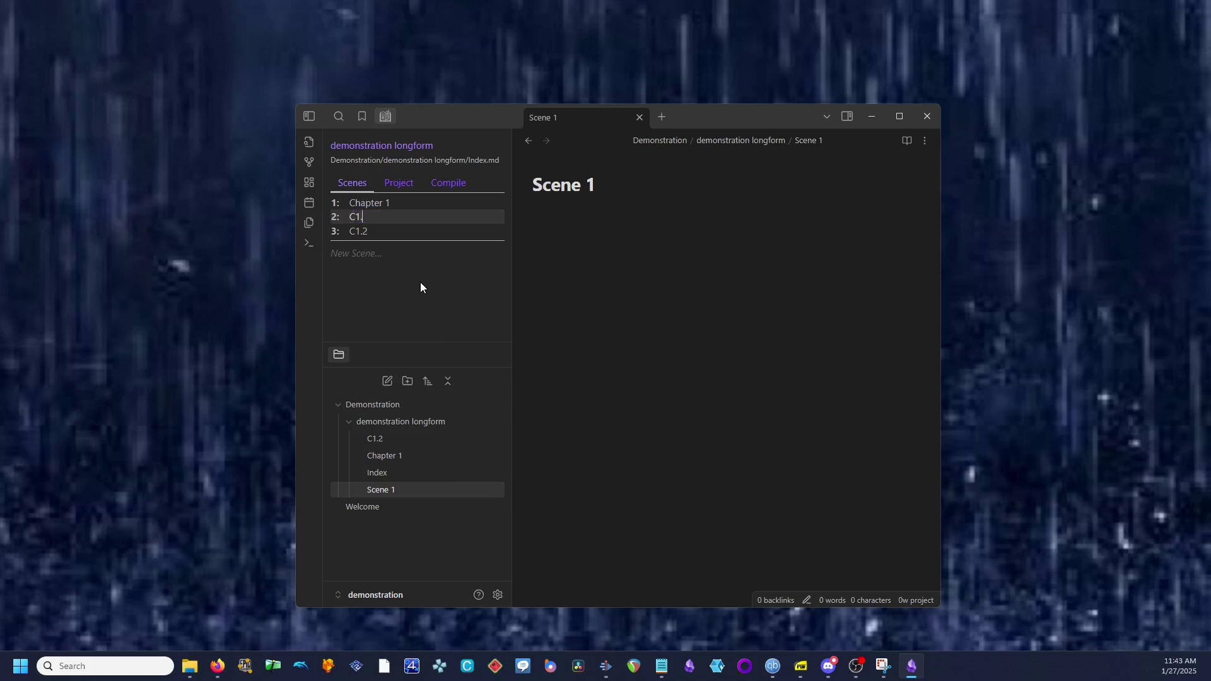
key("Return")
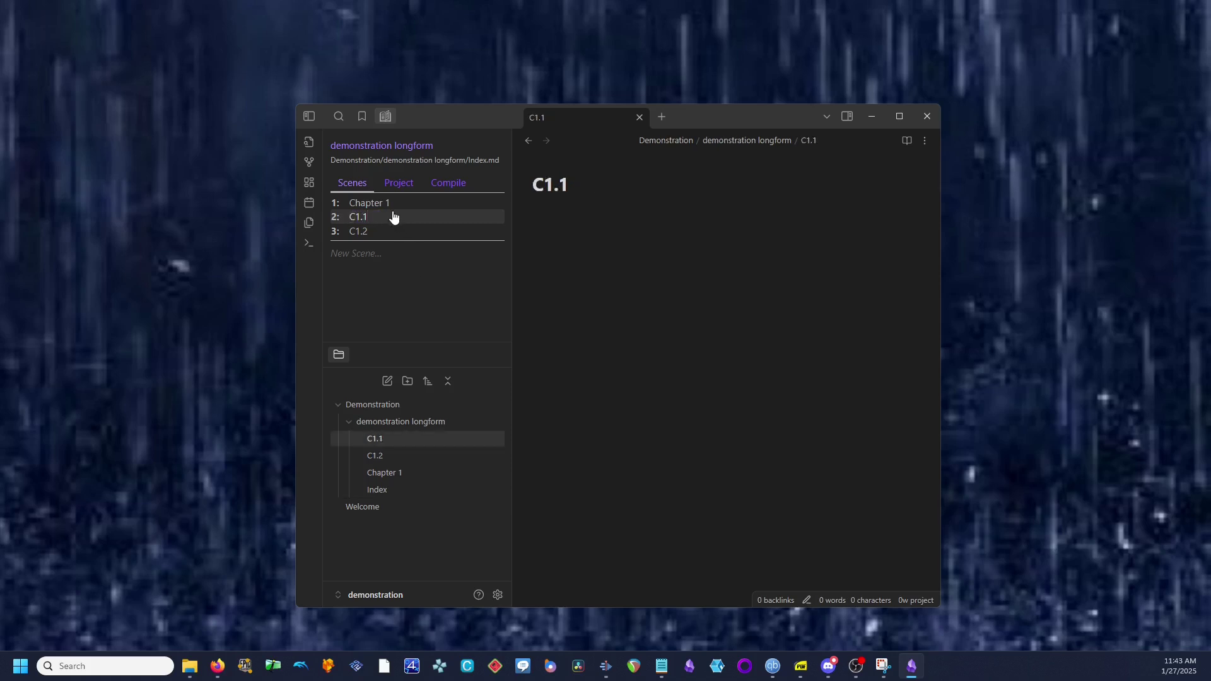
mouse_move(394, 216)
left_mouse_down()
mouse_move(418, 213)
mouse_move(407, 235)
left_mouse_up()
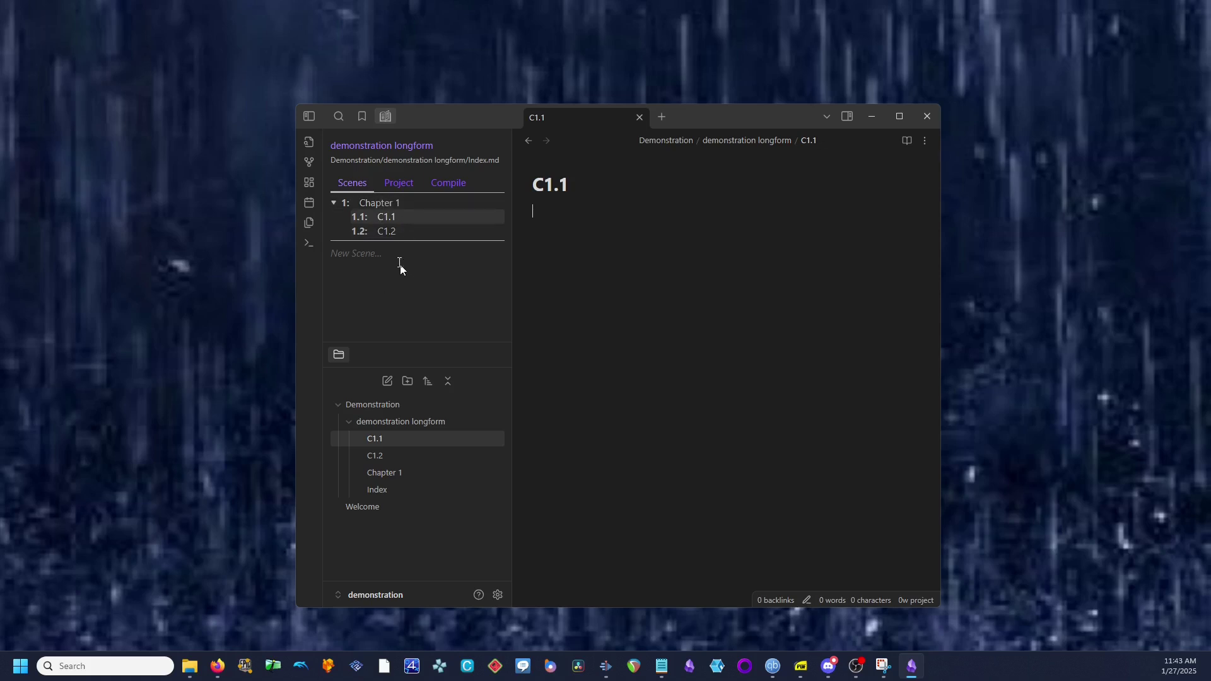
Type a line of filler text into scene C1.1 and another into C1.2.
left_click(387, 209)
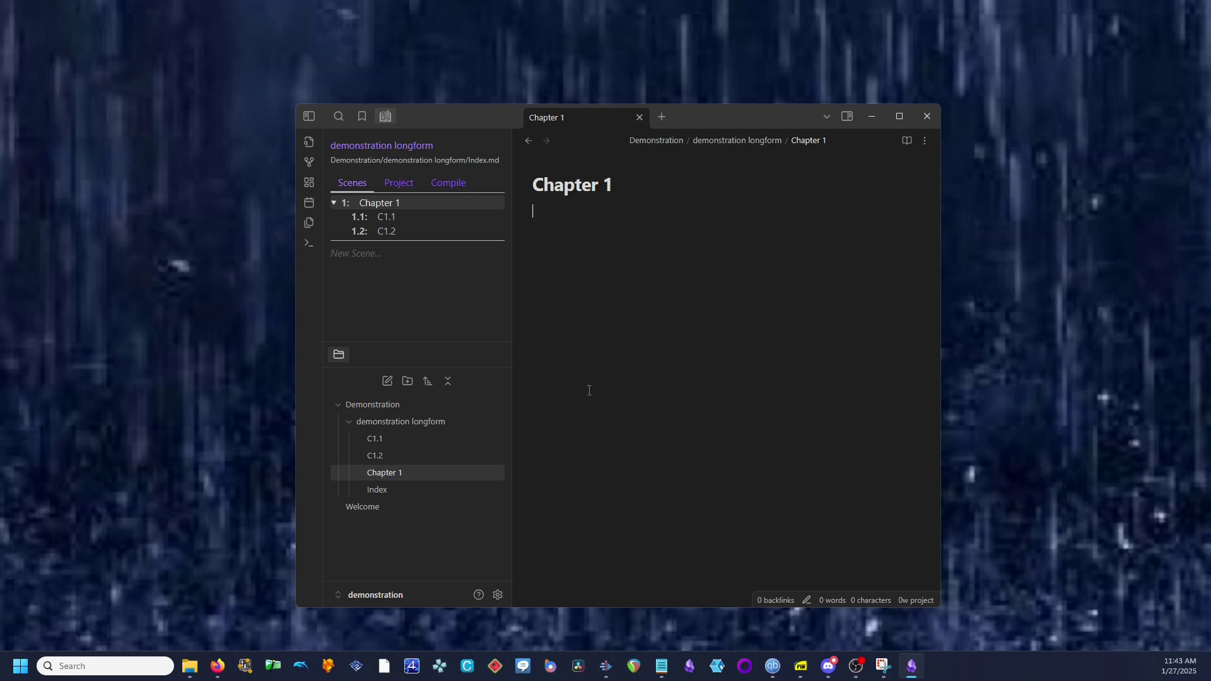
left_click(418, 218)
type("fas")
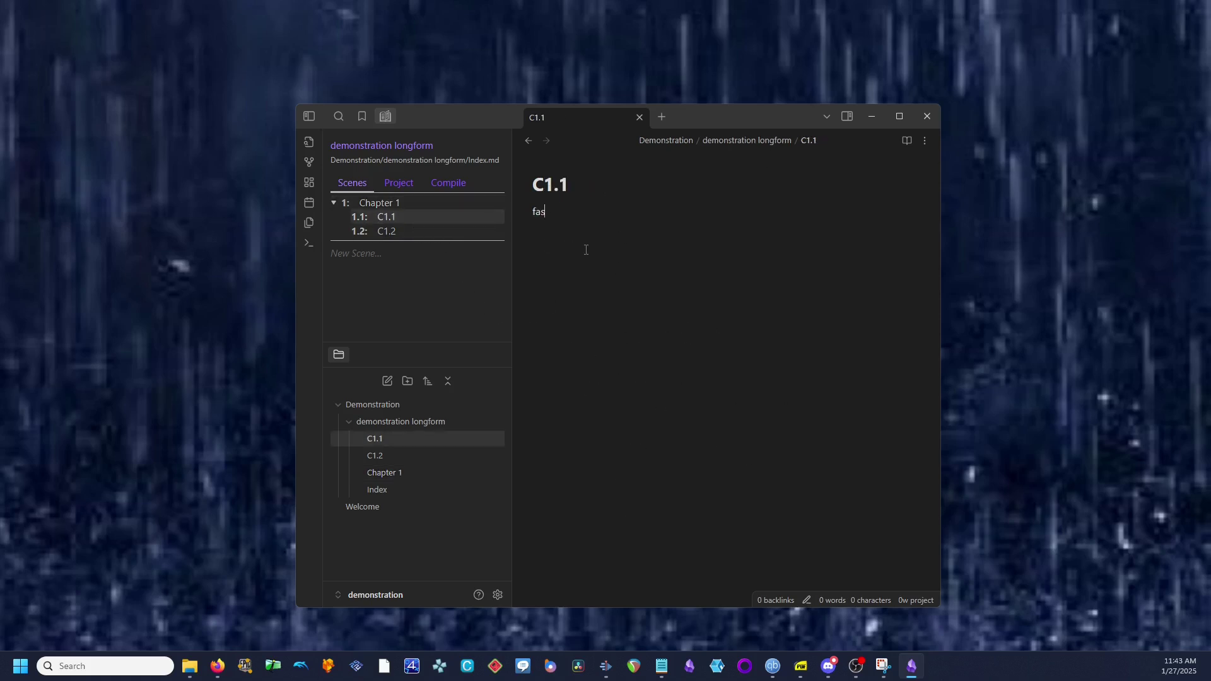
type("dgfasdghaopghaouprhg argarighja[irjhgar")
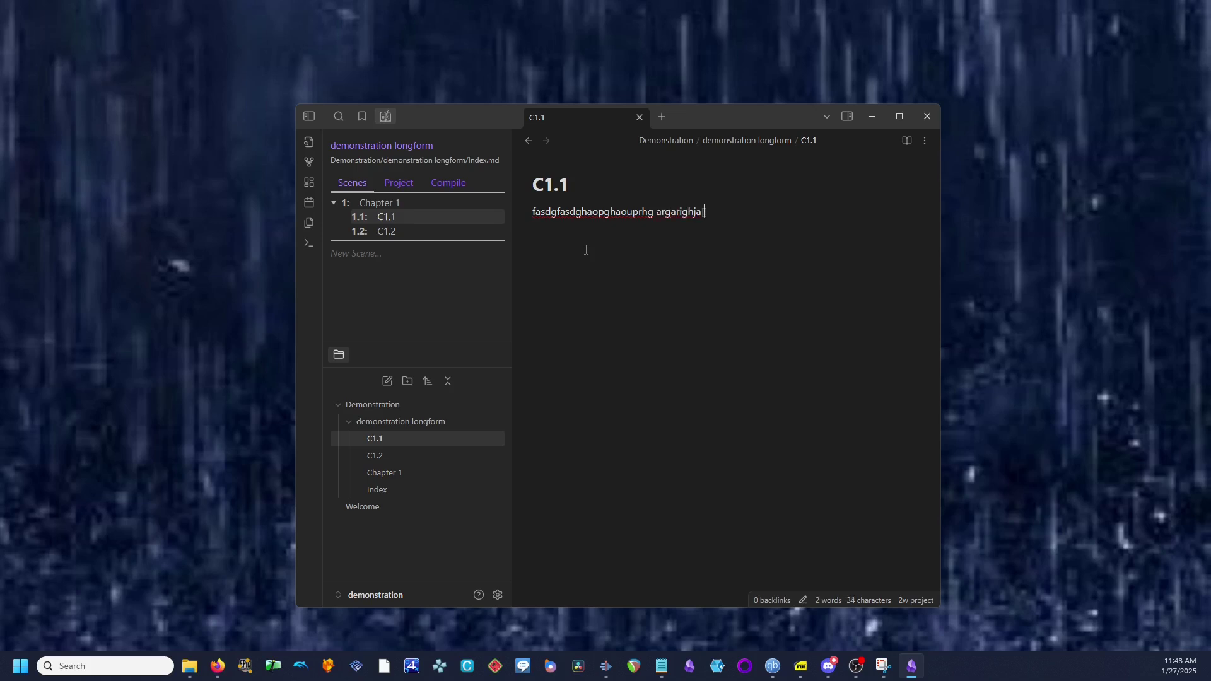
key("BackSpace")
key("BackSpace")
key("BackSpace")
key("BackSpace")
key("BackSpace")
key("BackSpace")
key("BackSpace")
key("BackSpace")
type("gasdgasdg")
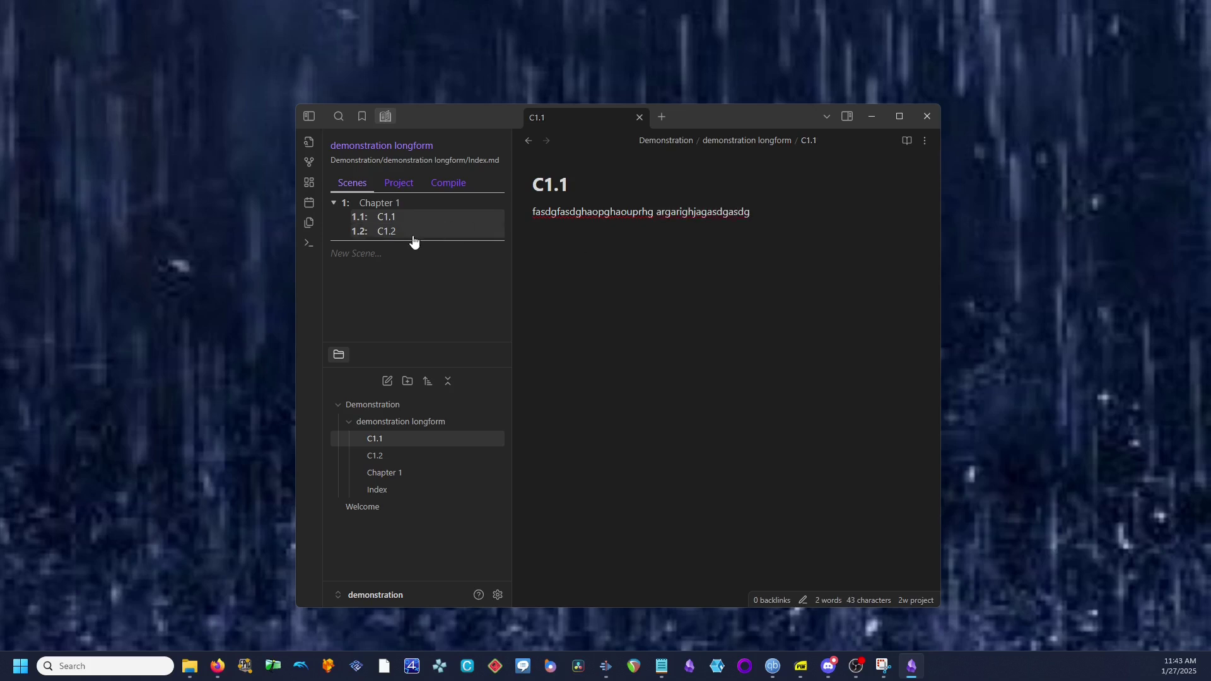
left_click(414, 237)
type("gaewrgarguhouhophguhuiojrga")
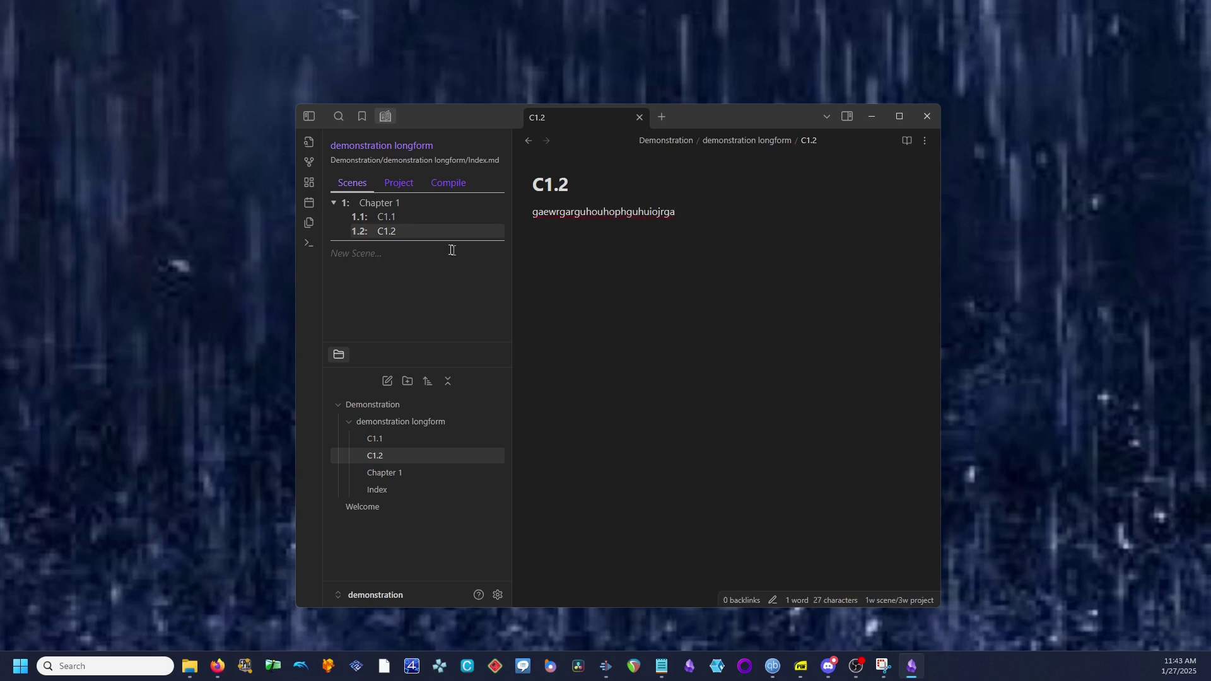
Review the Project tab metadata: title demonstration longform, scene folder /, 3 words.
left_click(399, 182)
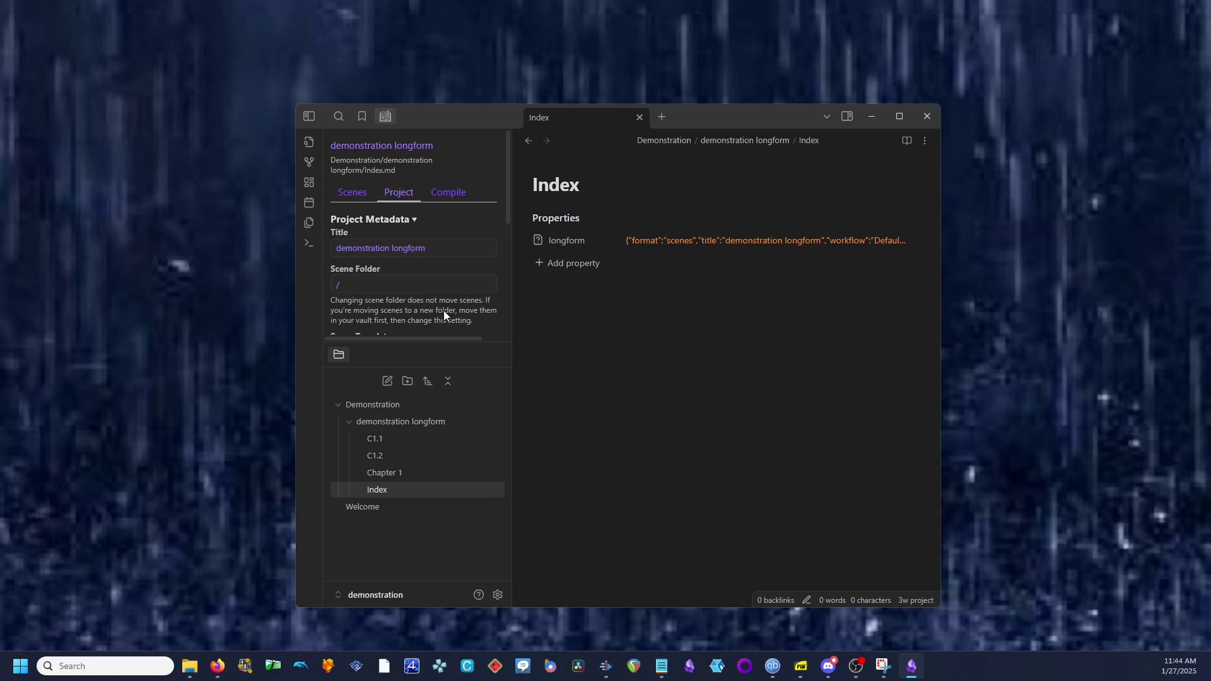
left_click_drag(507, 211, 512, 285)
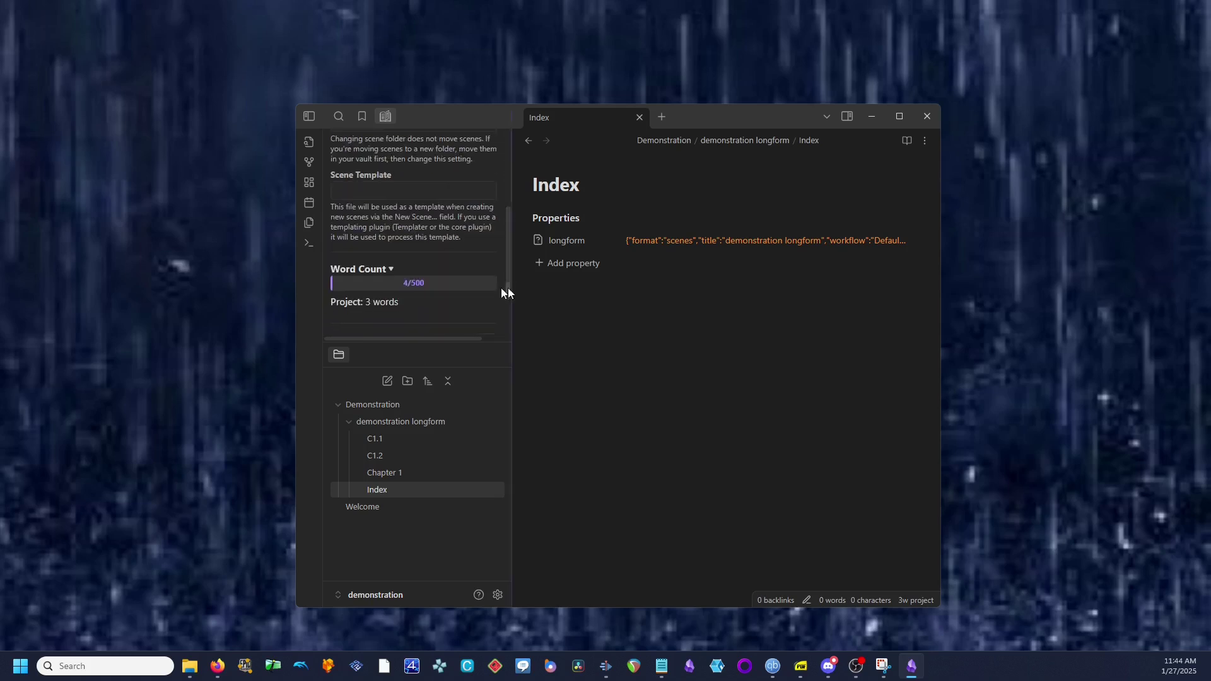
scroll(418, 281, "up", 3)
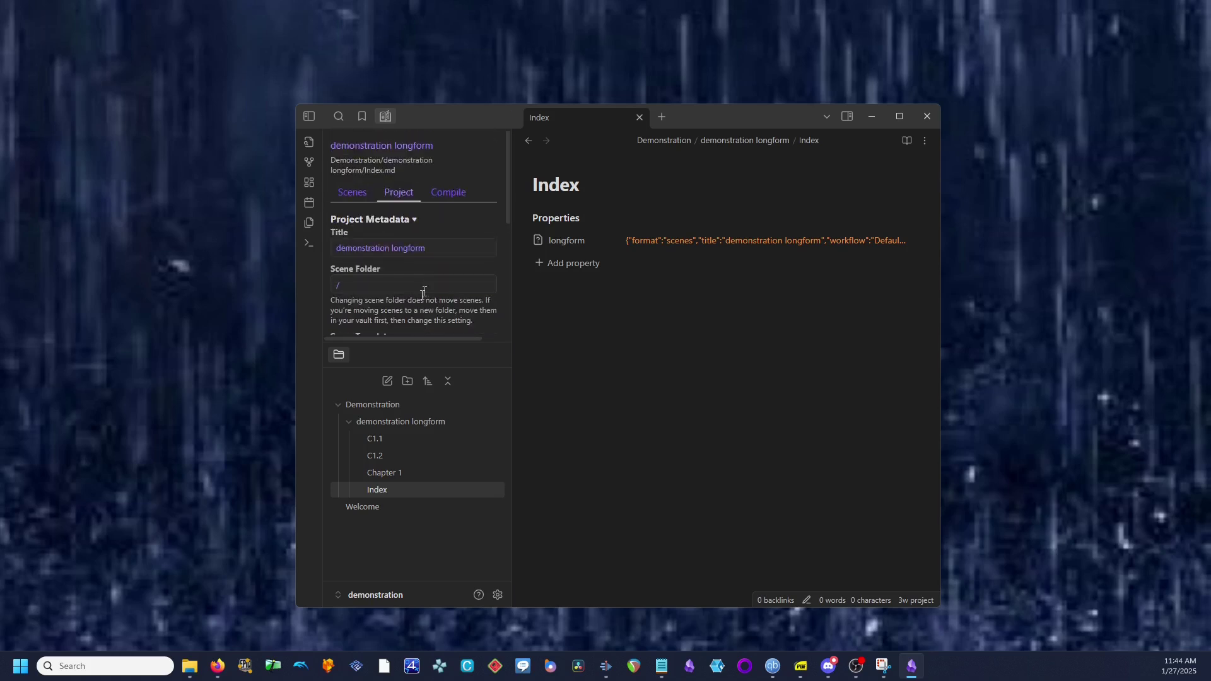
Maximize the window and compile the project from the Longform Compile tab.
left_click(449, 192)
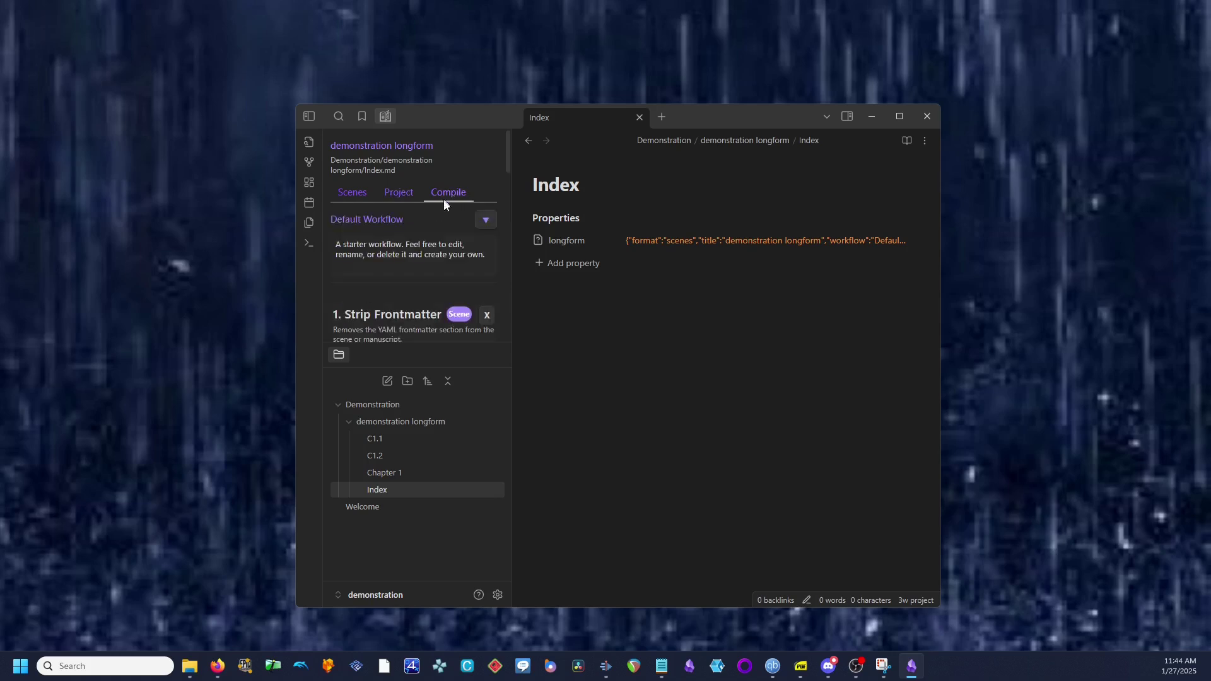
left_click(903, 116)
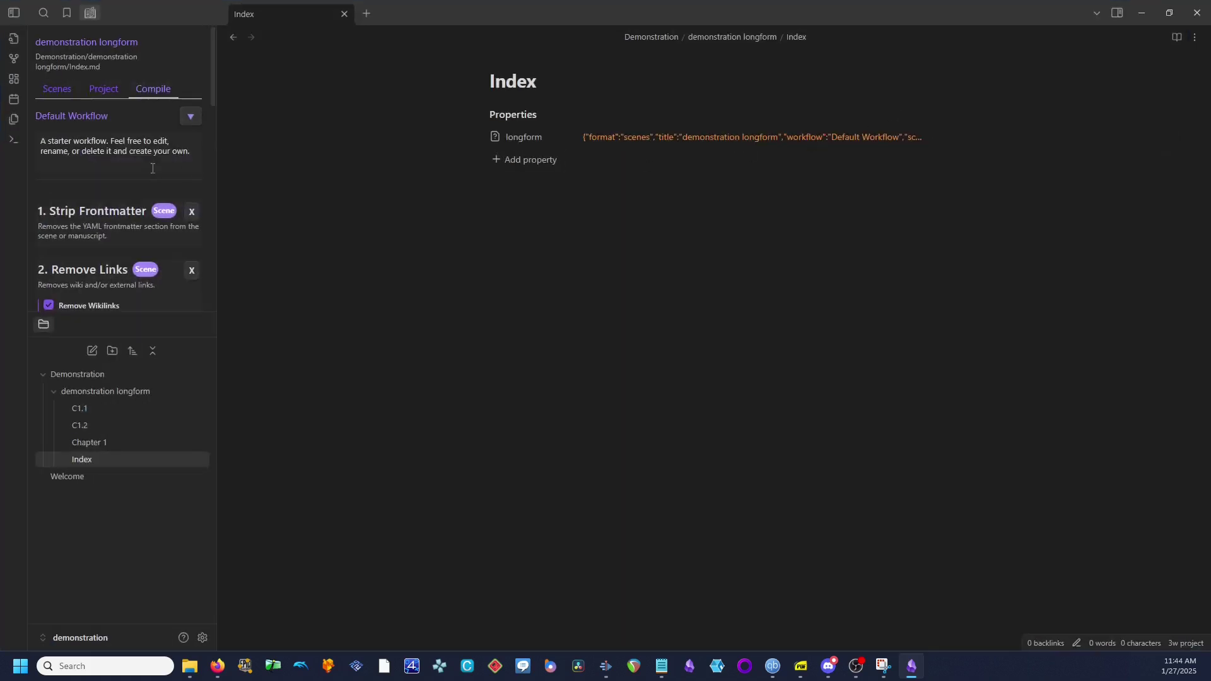
scroll(139, 177, "down", 3)
scroll(138, 180, "down", 6)
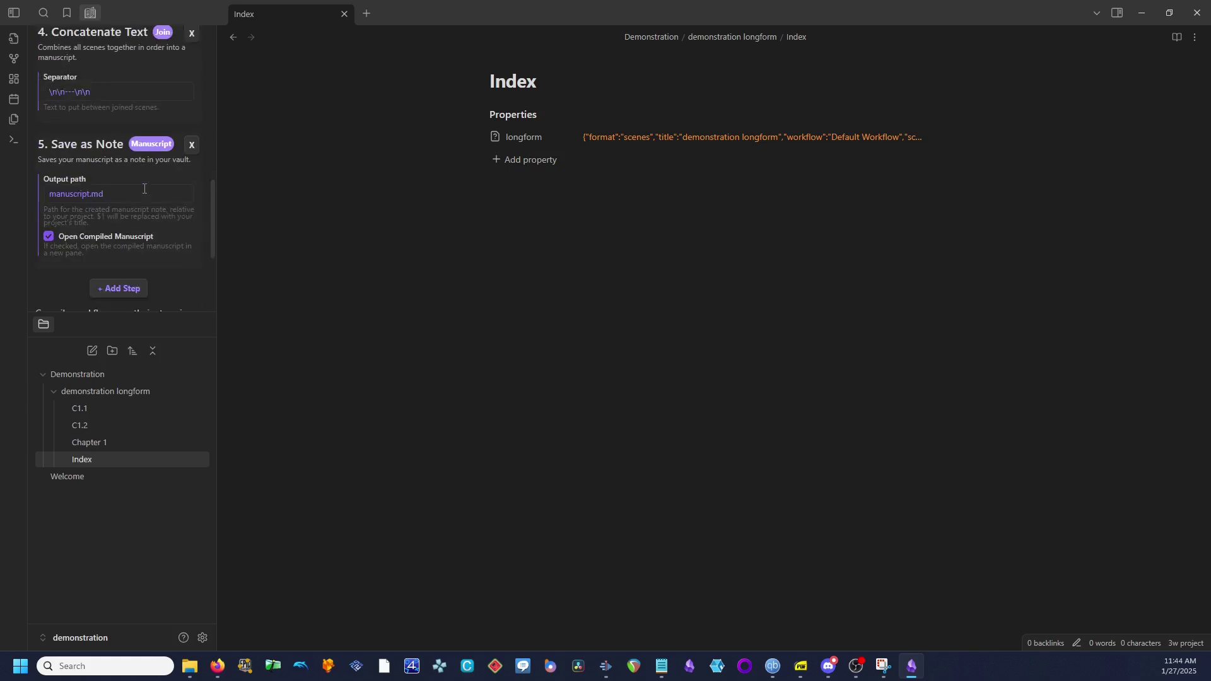
scroll(127, 188, "down", 2)
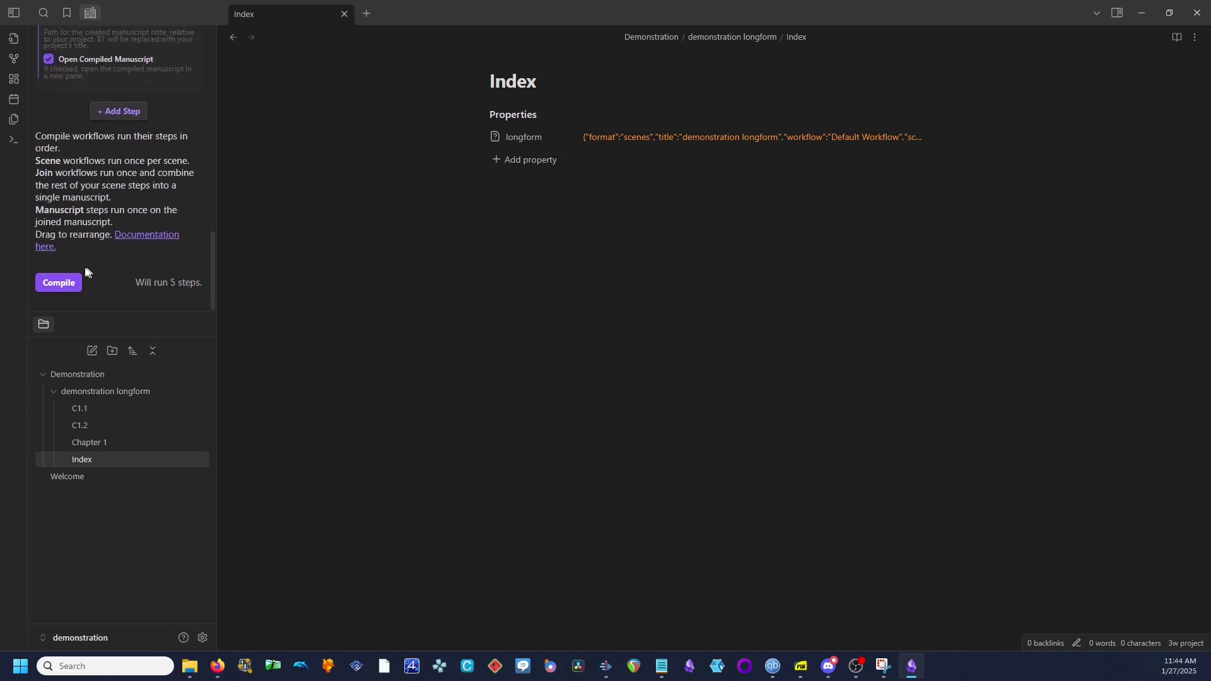
left_click(60, 283)
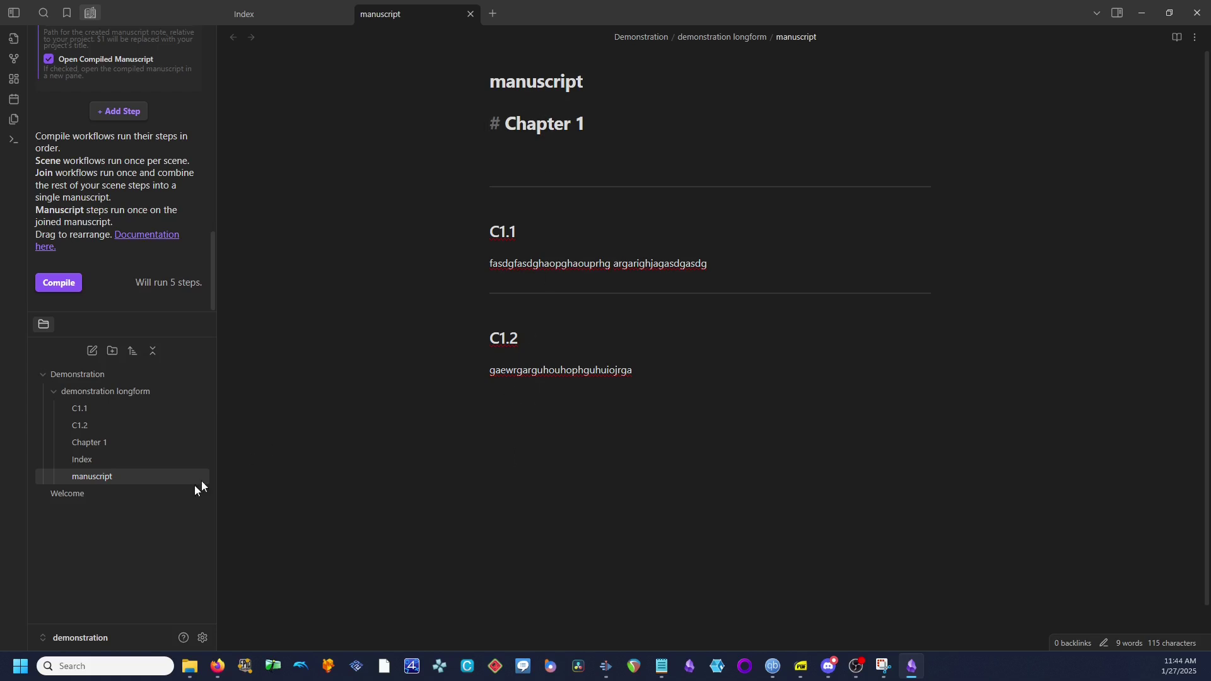
Export the manuscript note in OpenOffice format as manuscript.odt to a chosen folder.
right_click(118, 482)
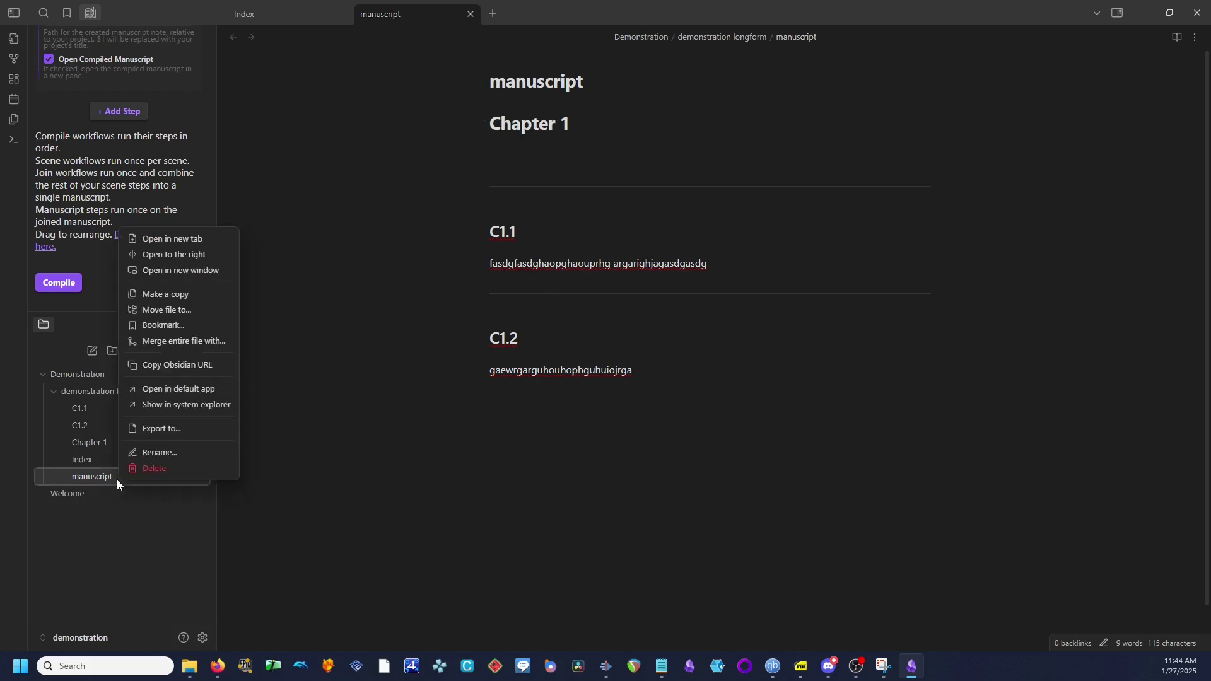
left_click(189, 429)
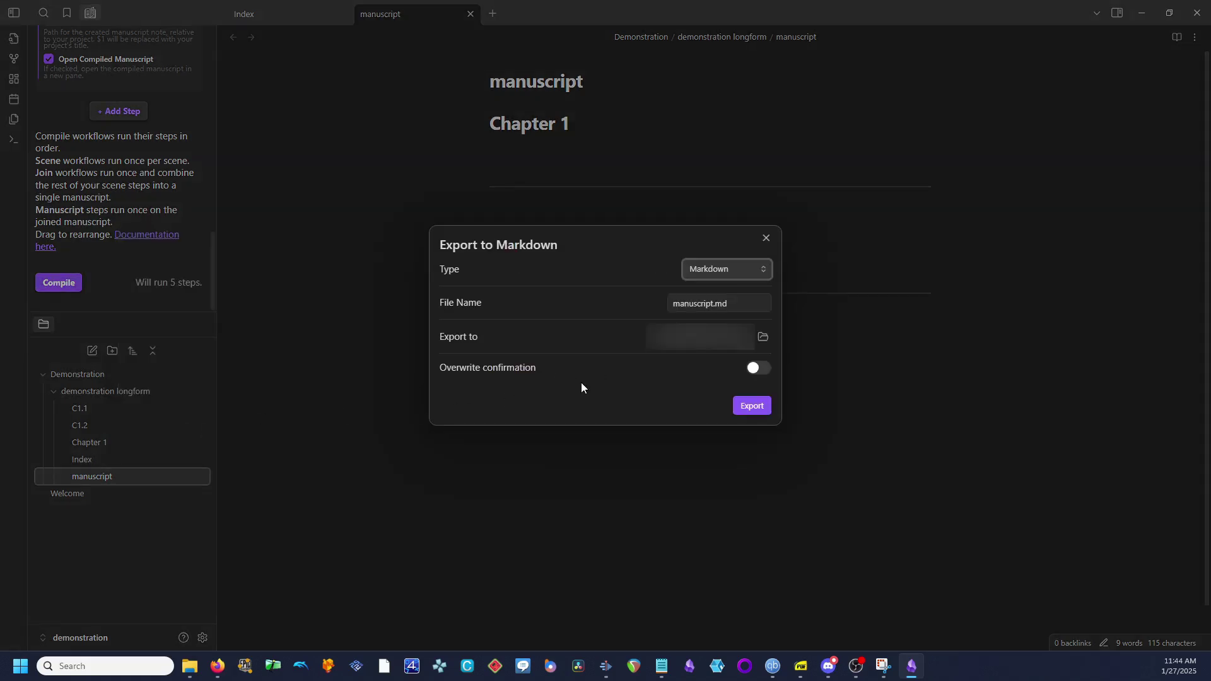
left_click(731, 266)
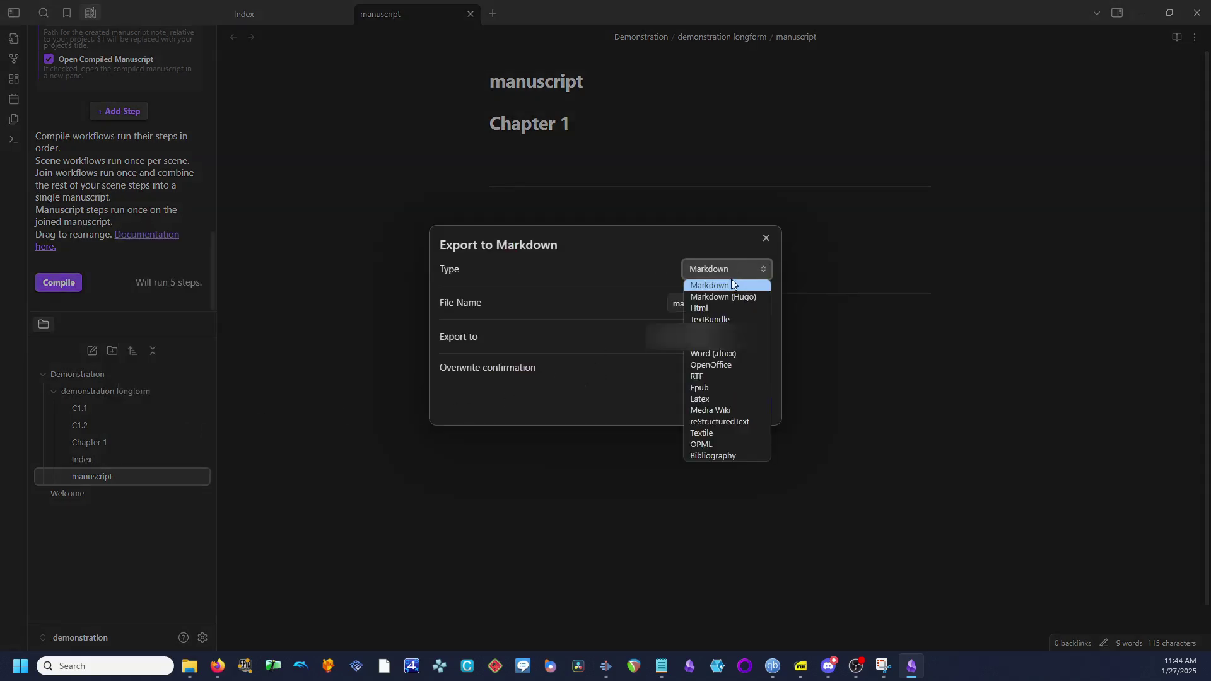
left_click(736, 367)
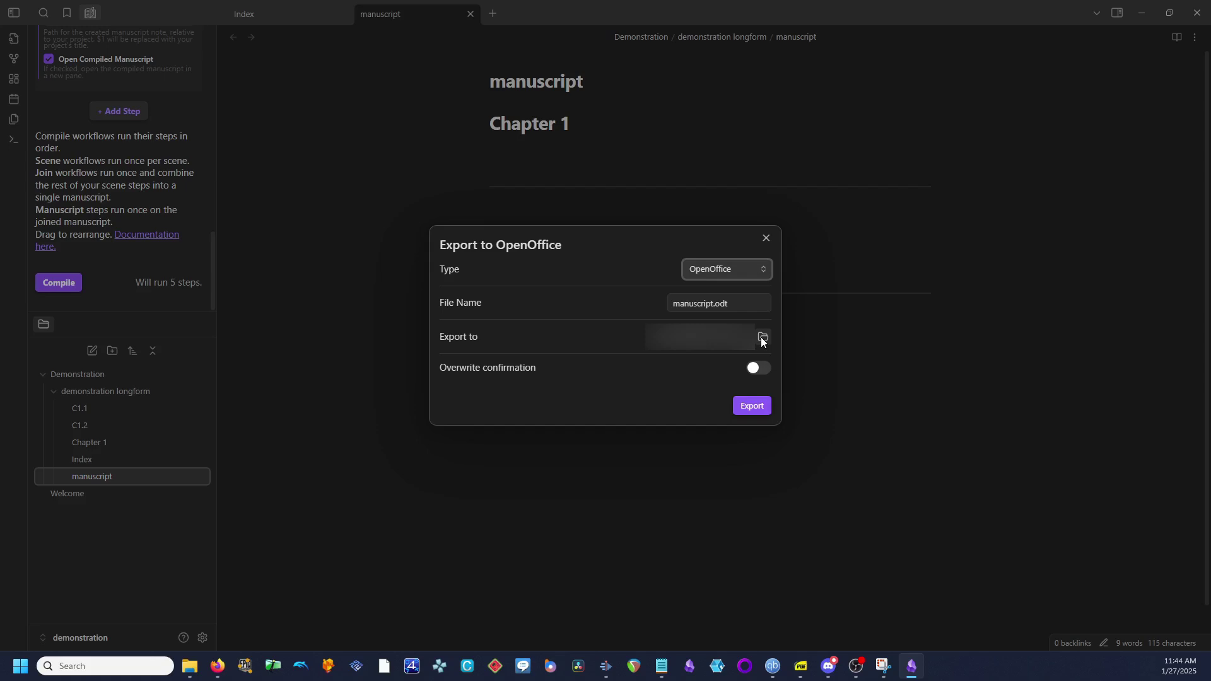
left_click(762, 337)
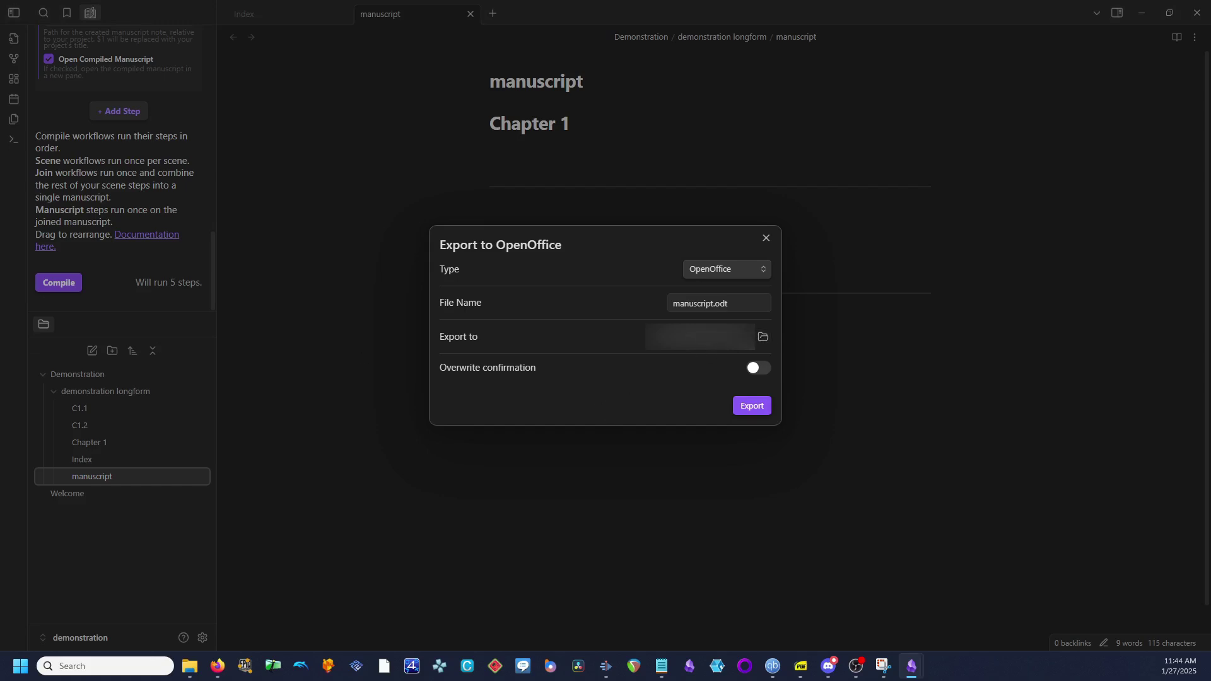
left_click(754, 406)
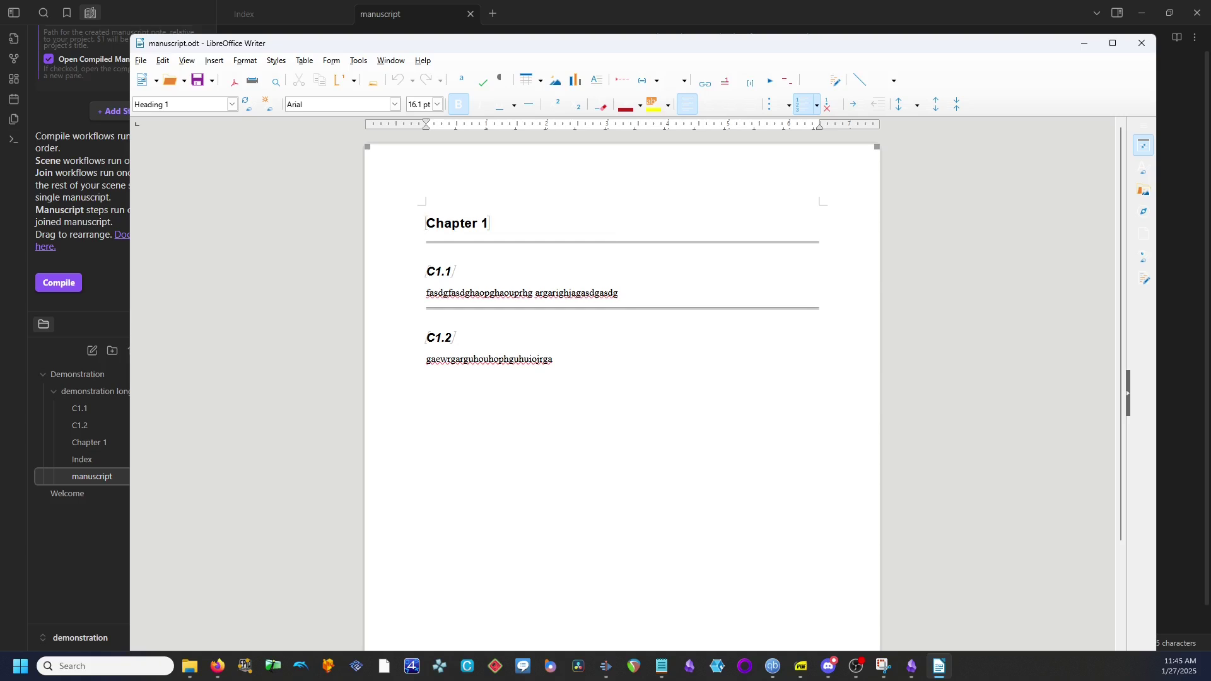
Close the exported manuscript.odt in LibreOffice Writer to return to Obsidian.
left_click(1138, 47)
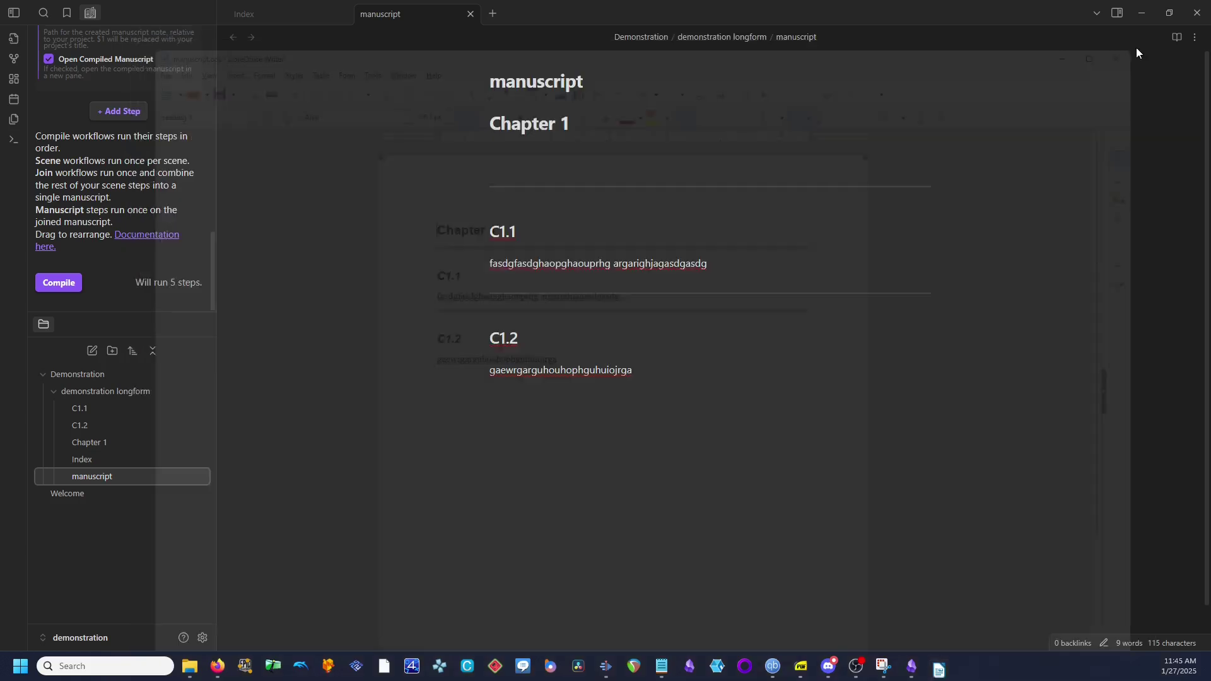
Open C1.1, show the Longform scenes list, and ignore the manuscript note.
left_click(104, 493)
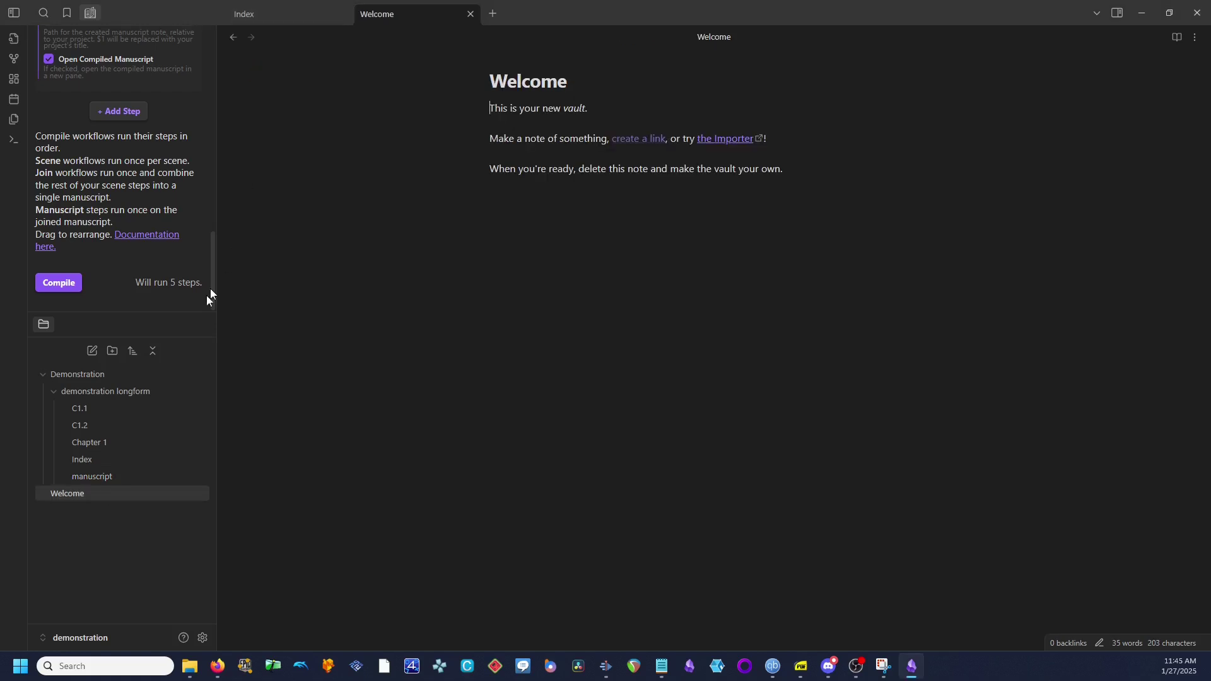
left_click(100, 408)
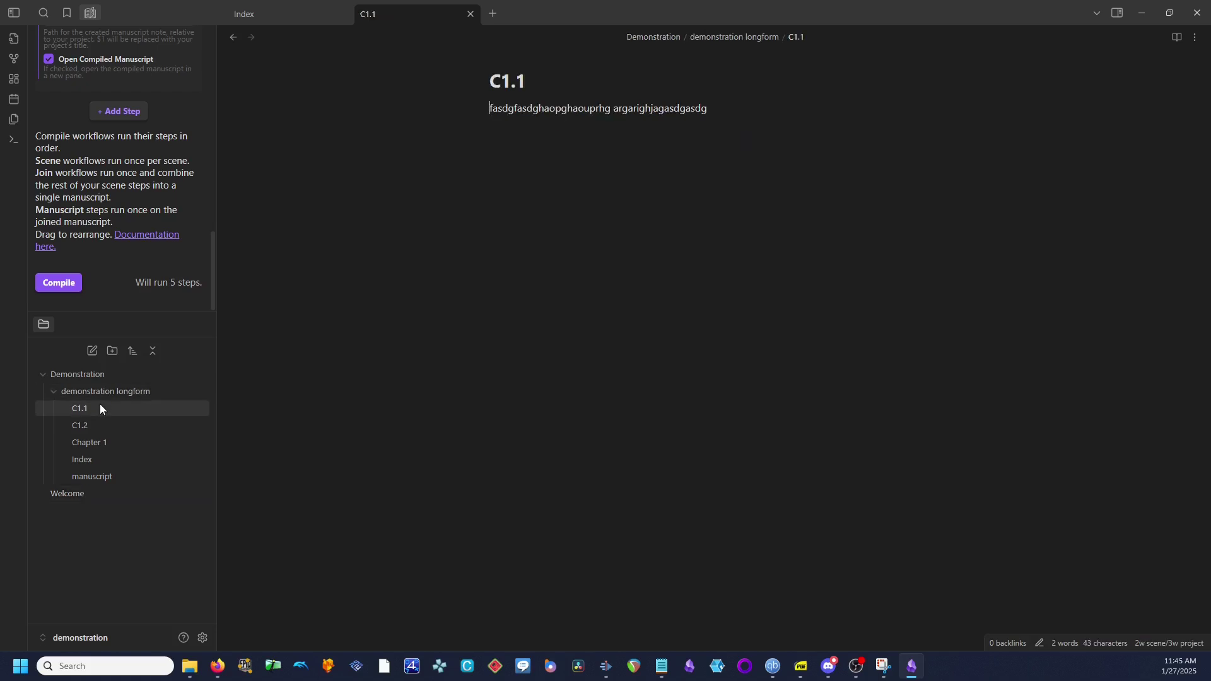
scroll(118, 269, "up", 8)
scroll(103, 231, "up", 6)
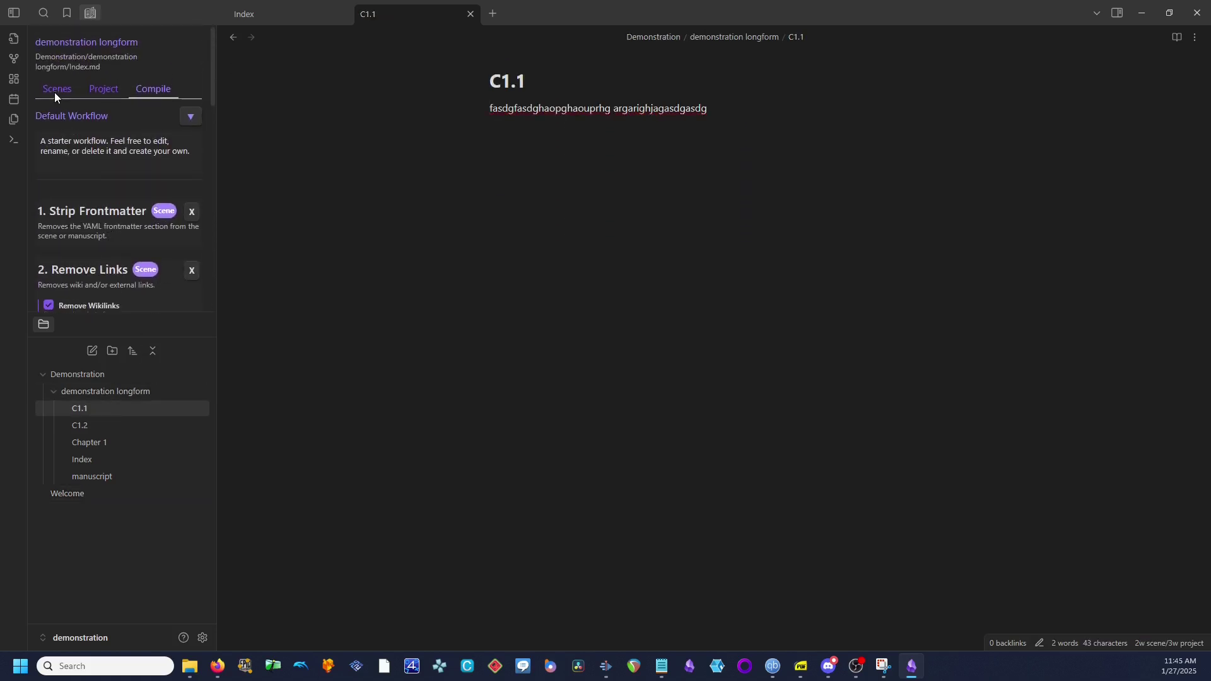
left_click(55, 92)
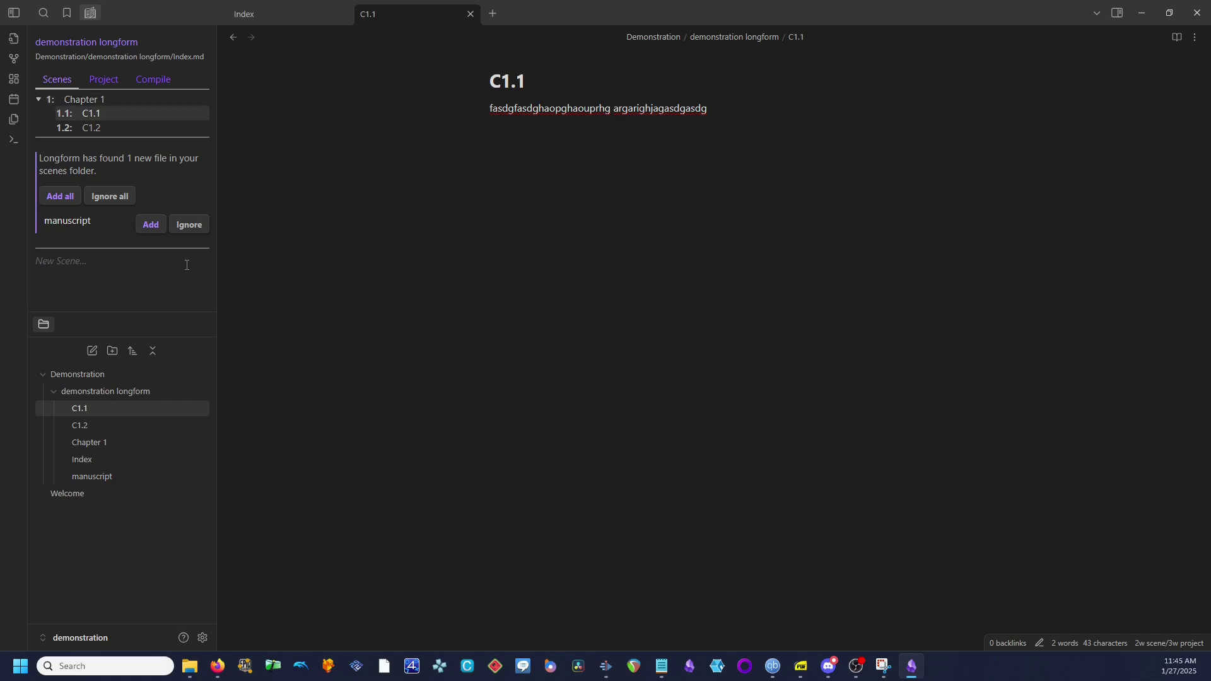
left_click(180, 231)
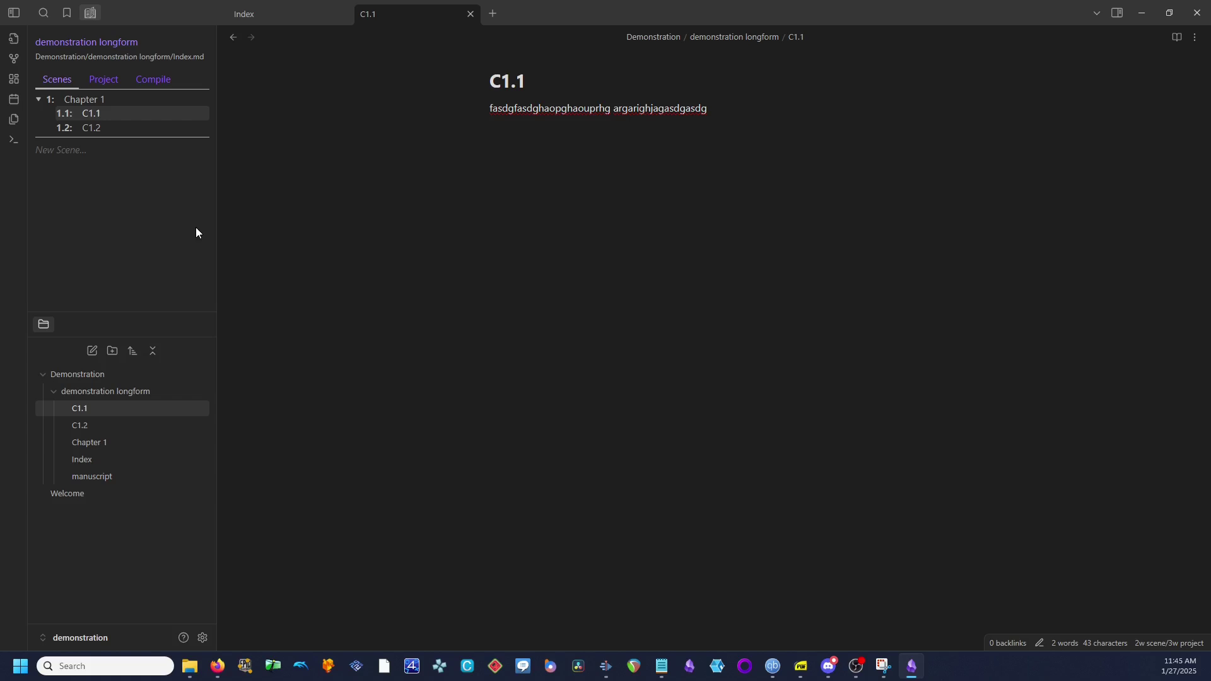
Delete manuscript.md from the vault.
right_click(105, 474)
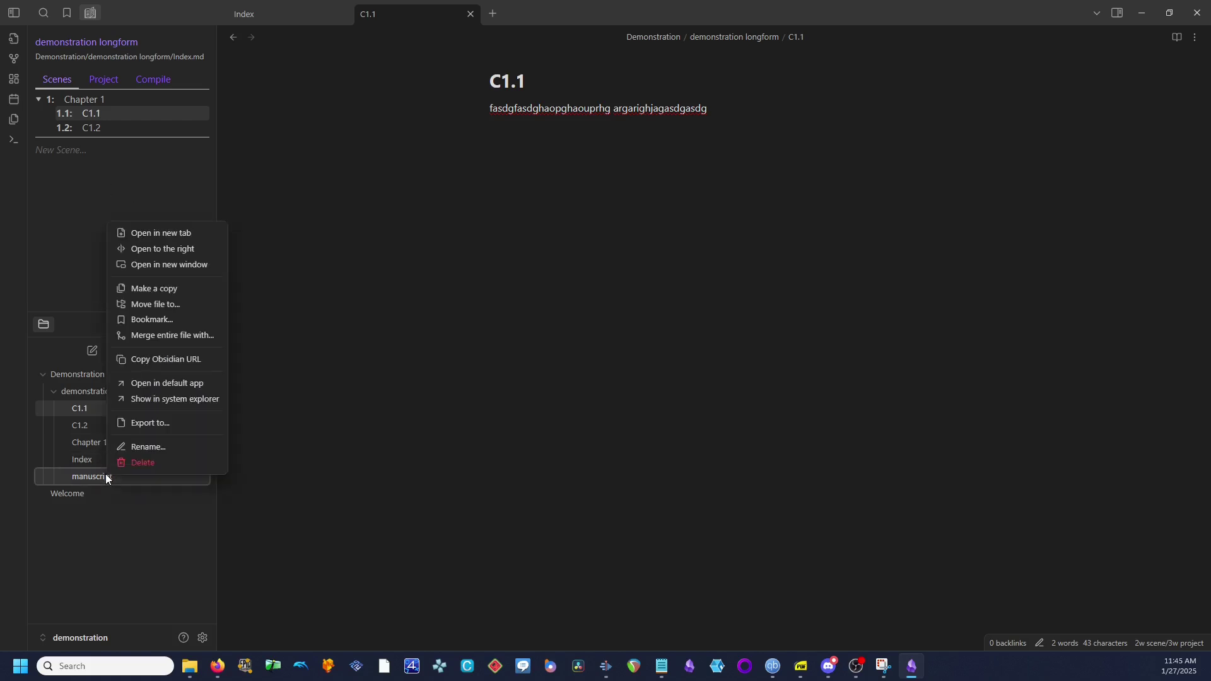
left_click(161, 461)
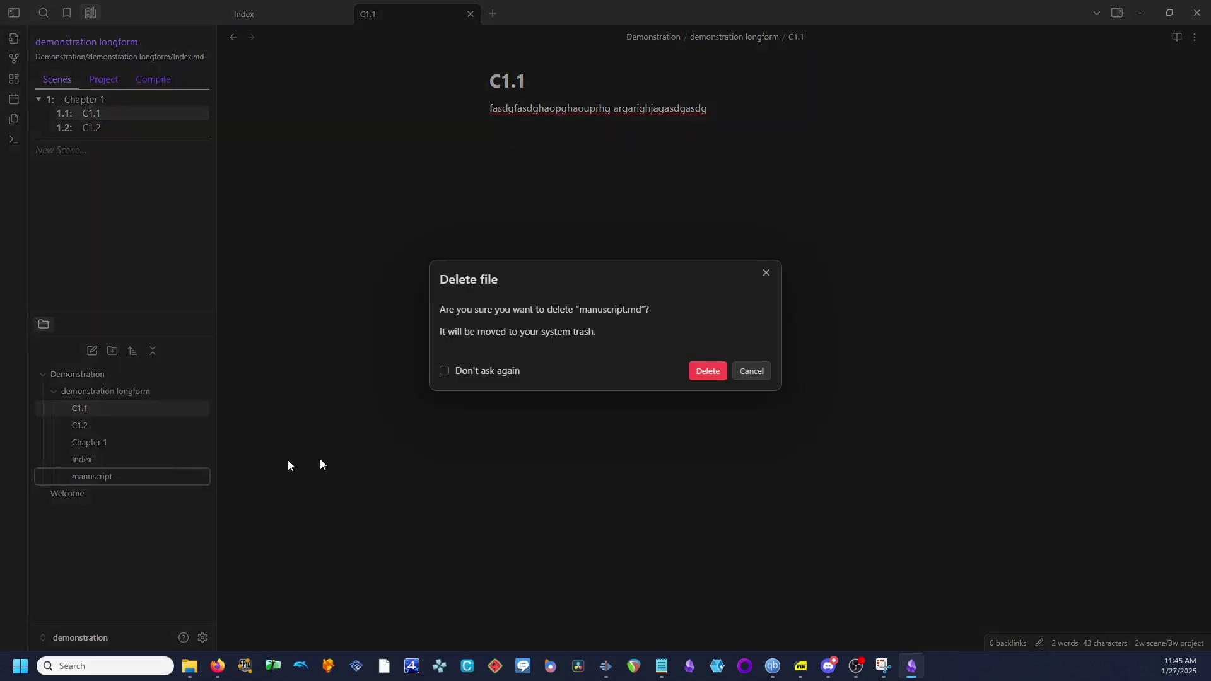
left_click(699, 370)
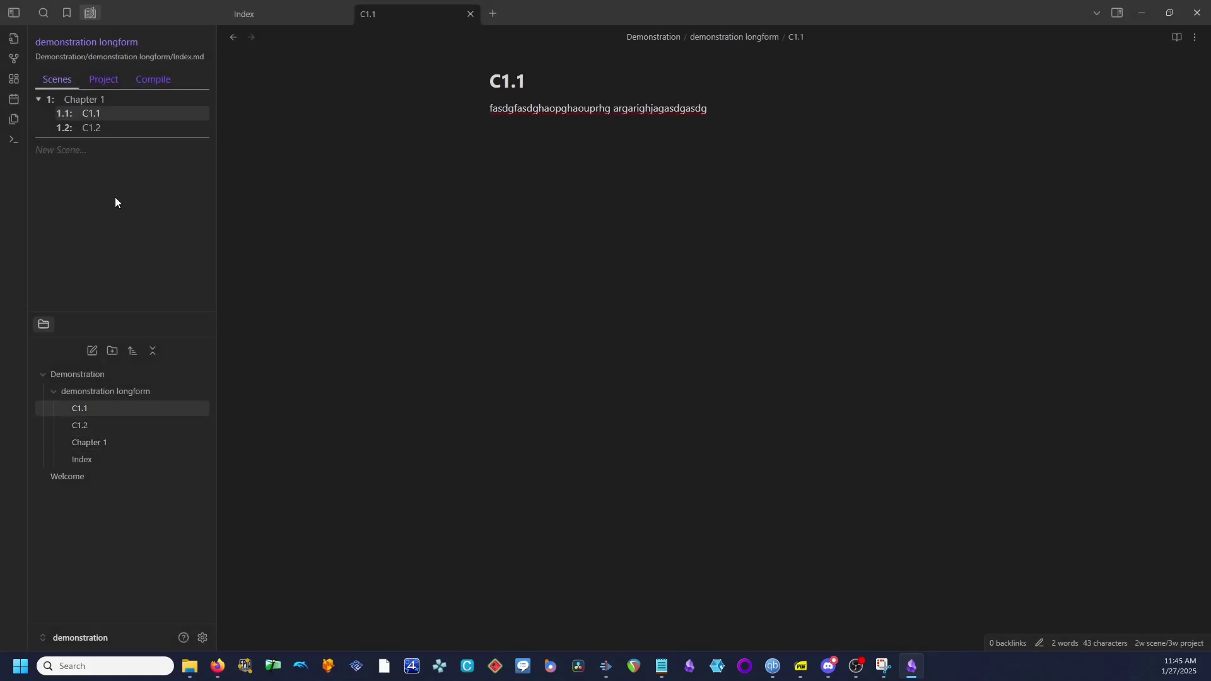
left_click(87, 154)
Create a new scene 'C1.1 v2' and move it under Chapter 1 after C1.1.
type("C1.1")
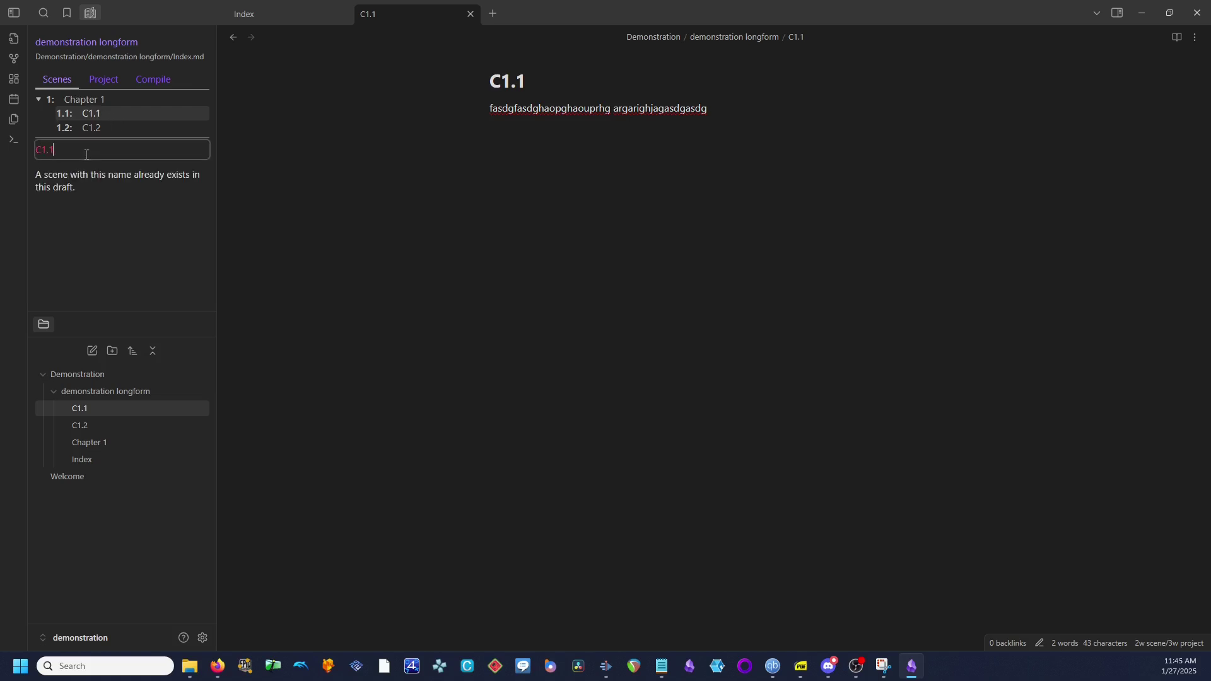
type(" v2")
key("Return")
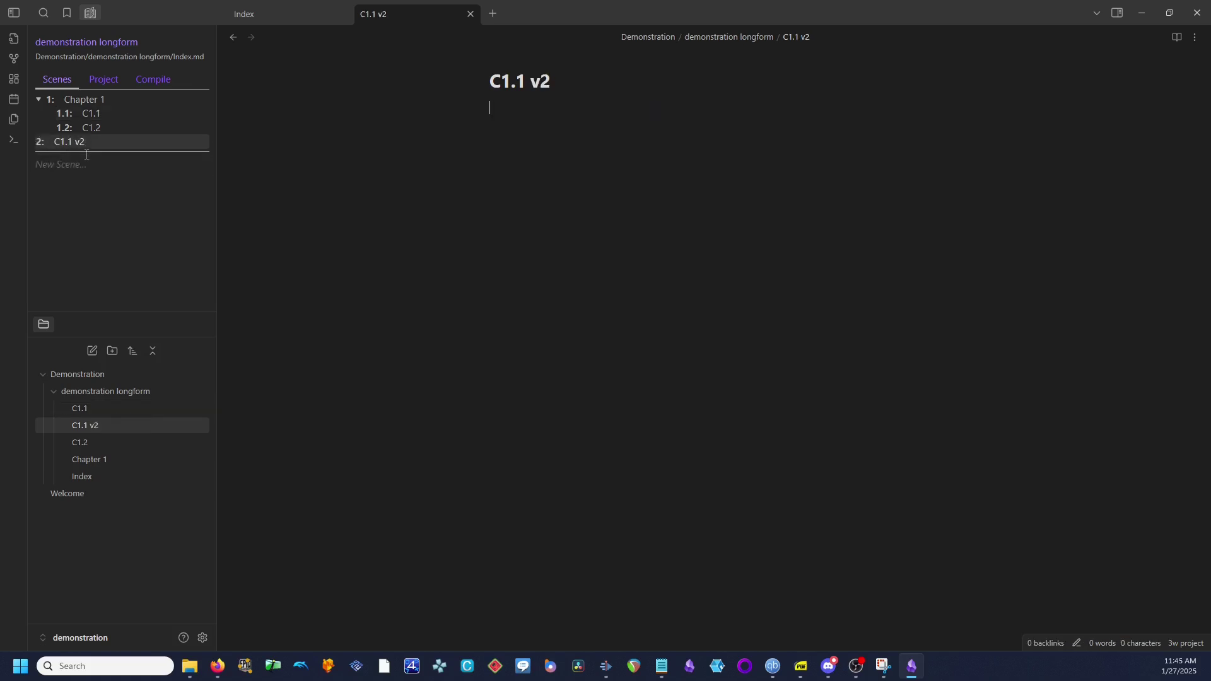
left_click_drag(90, 154, 117, 126)
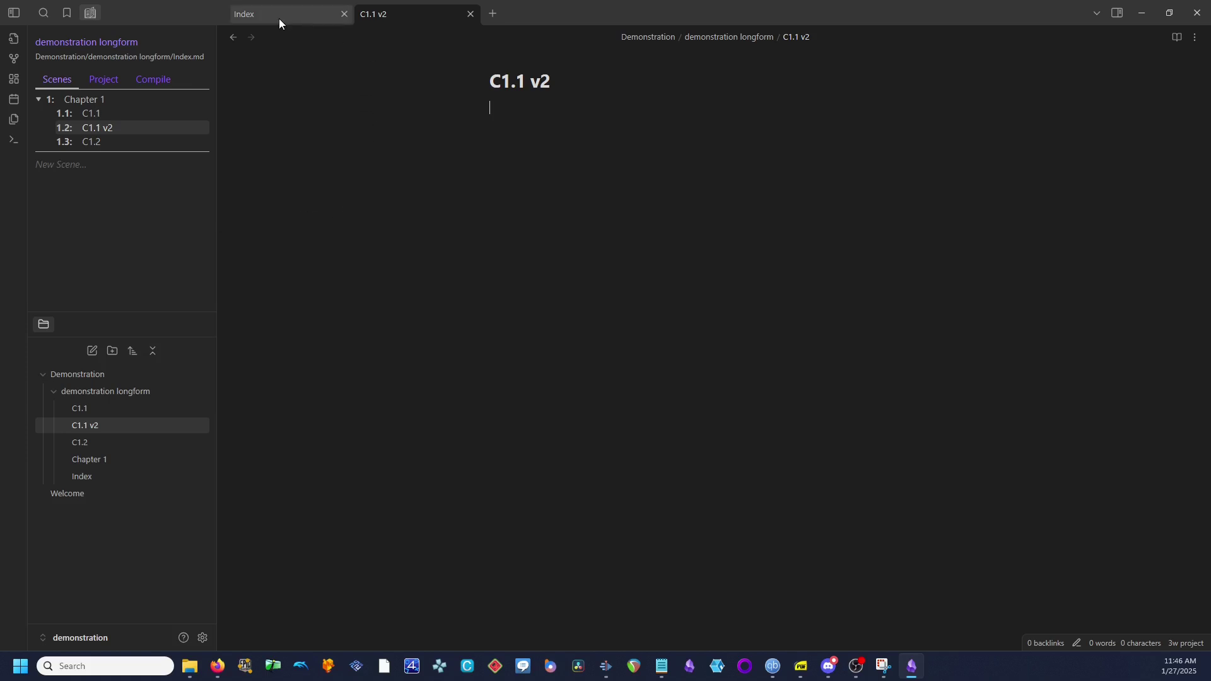
Open C1.1 v2 in a right split beside C1.1 and type placeholder draft text.
left_click_drag(381, 24, 1121, 168)
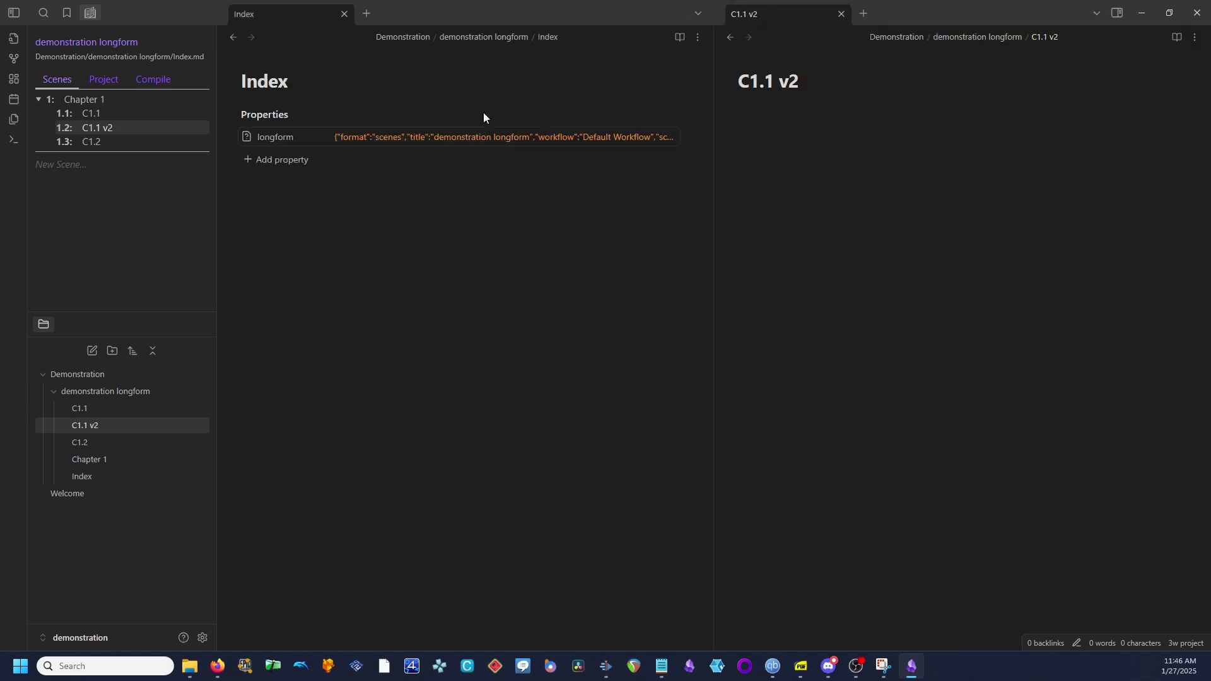
left_click(283, 16)
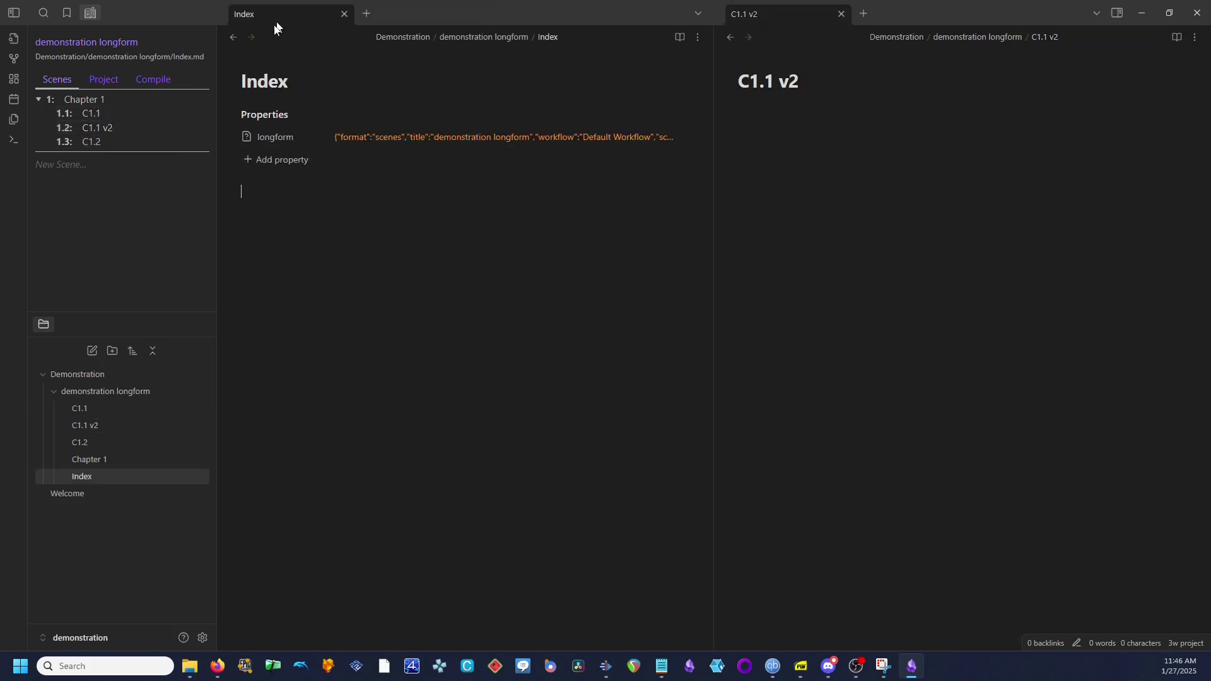
left_click(95, 118)
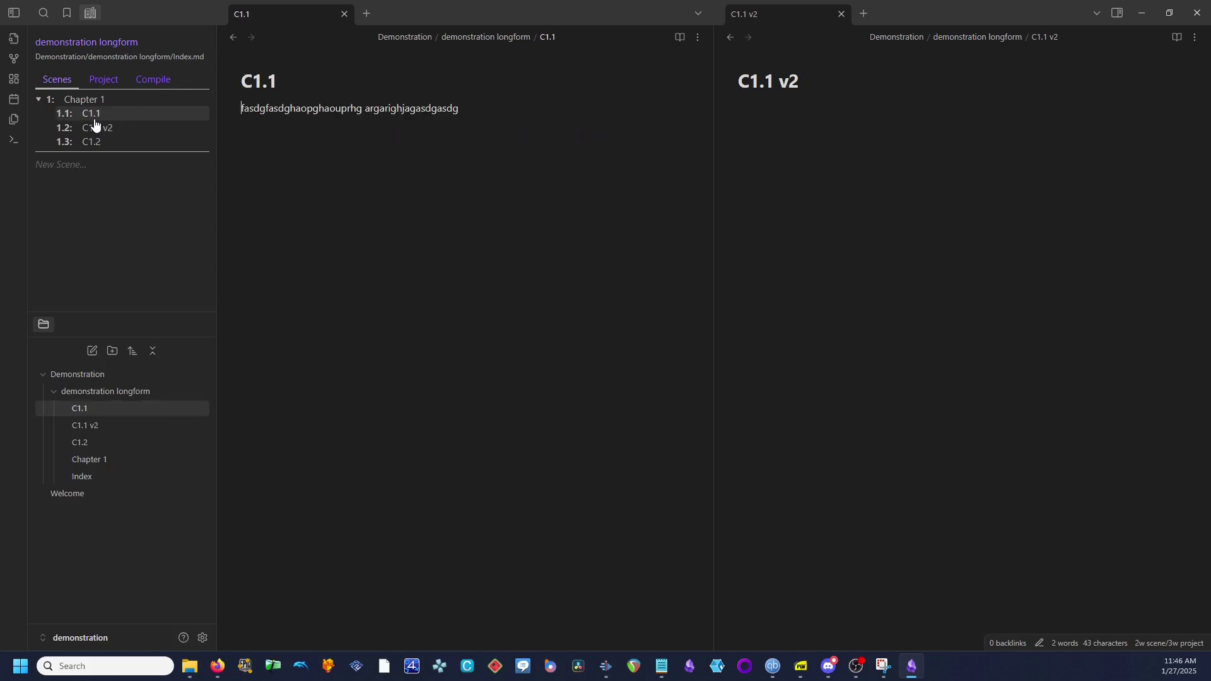
left_click(874, 195)
type("garigharihgare gaierhgaiher ag")
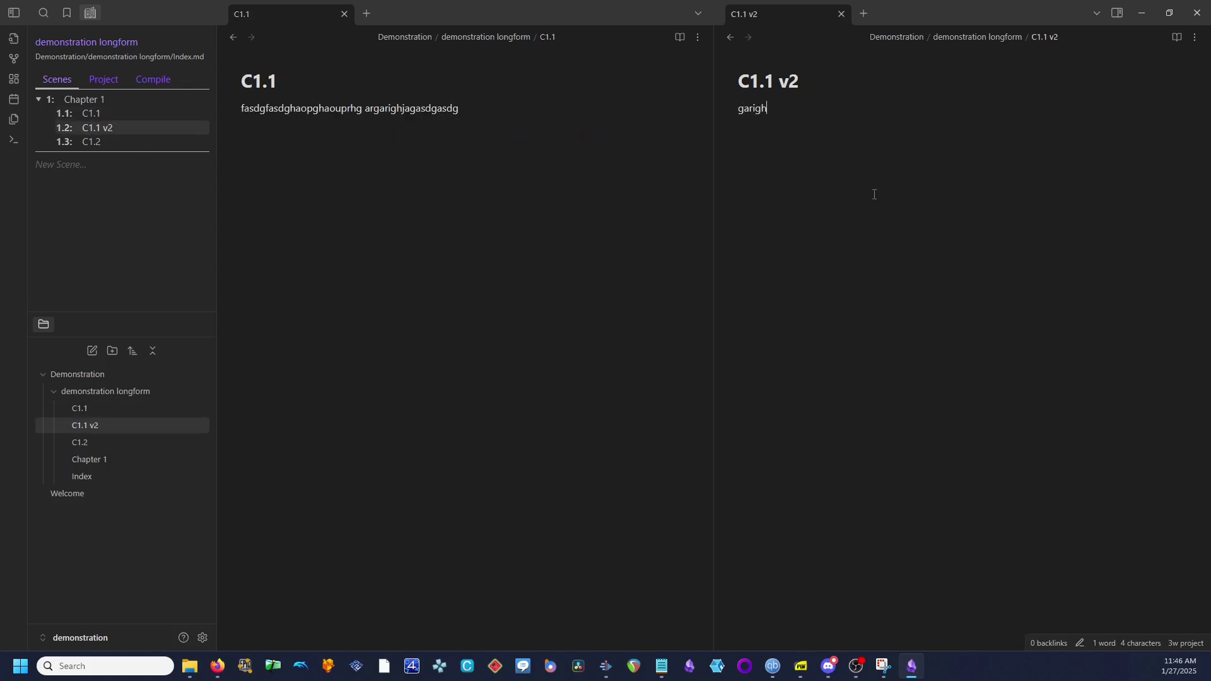
type("erghaerihga")
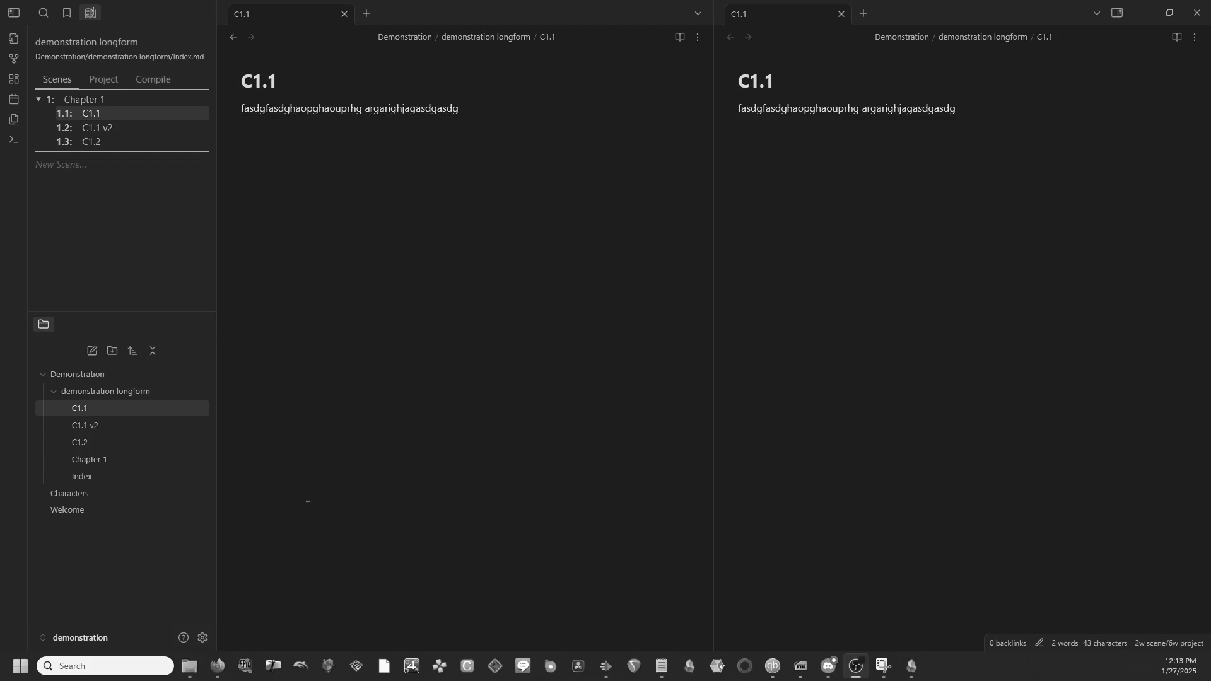
Create a new folder named 'Discarded versions of scenes'.
left_click(112, 557)
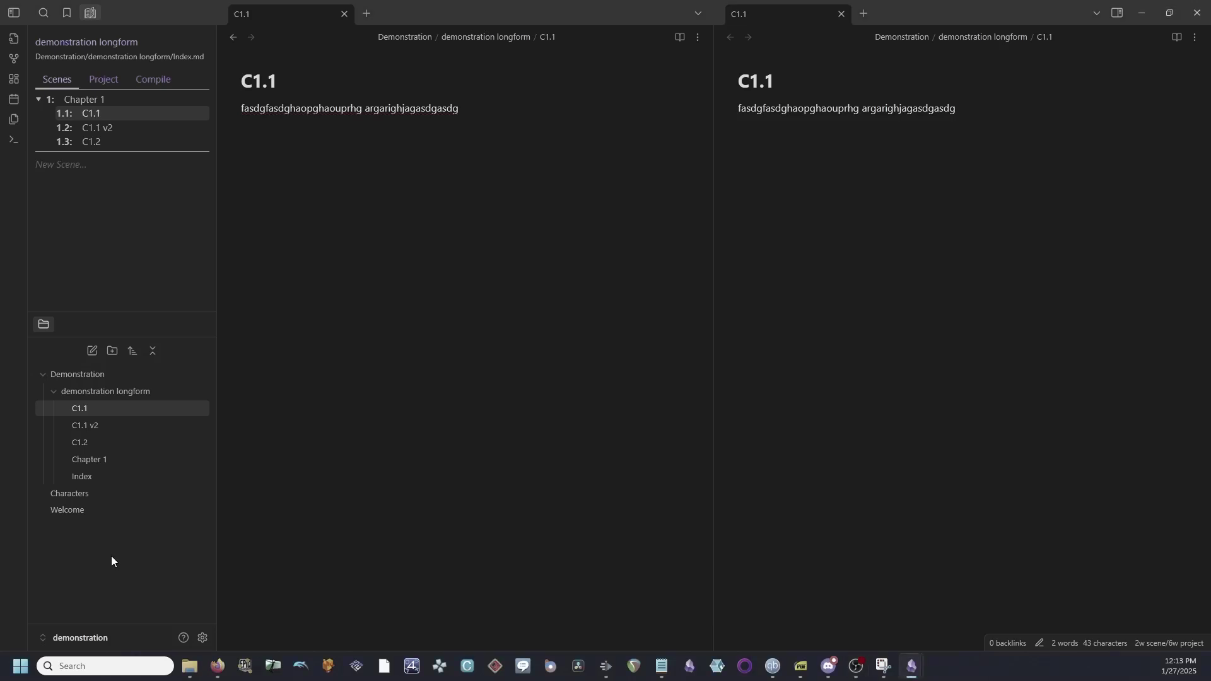
left_click(111, 352)
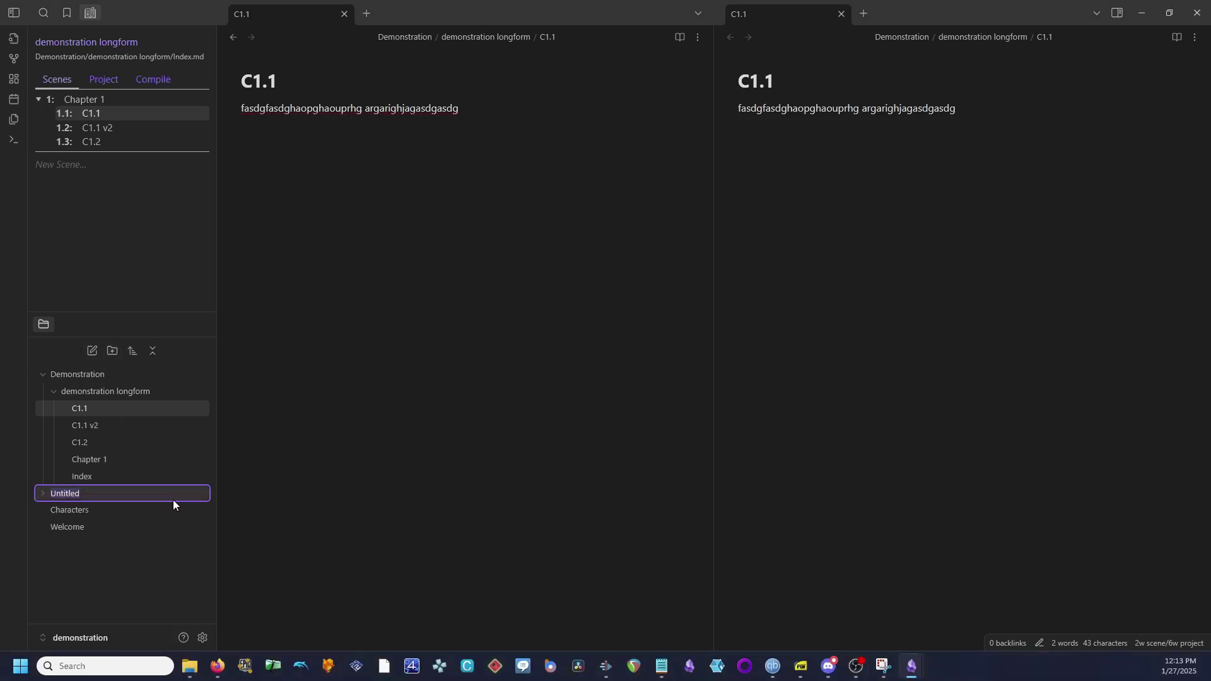
type("Discarded versions of scenes")
key("Return")
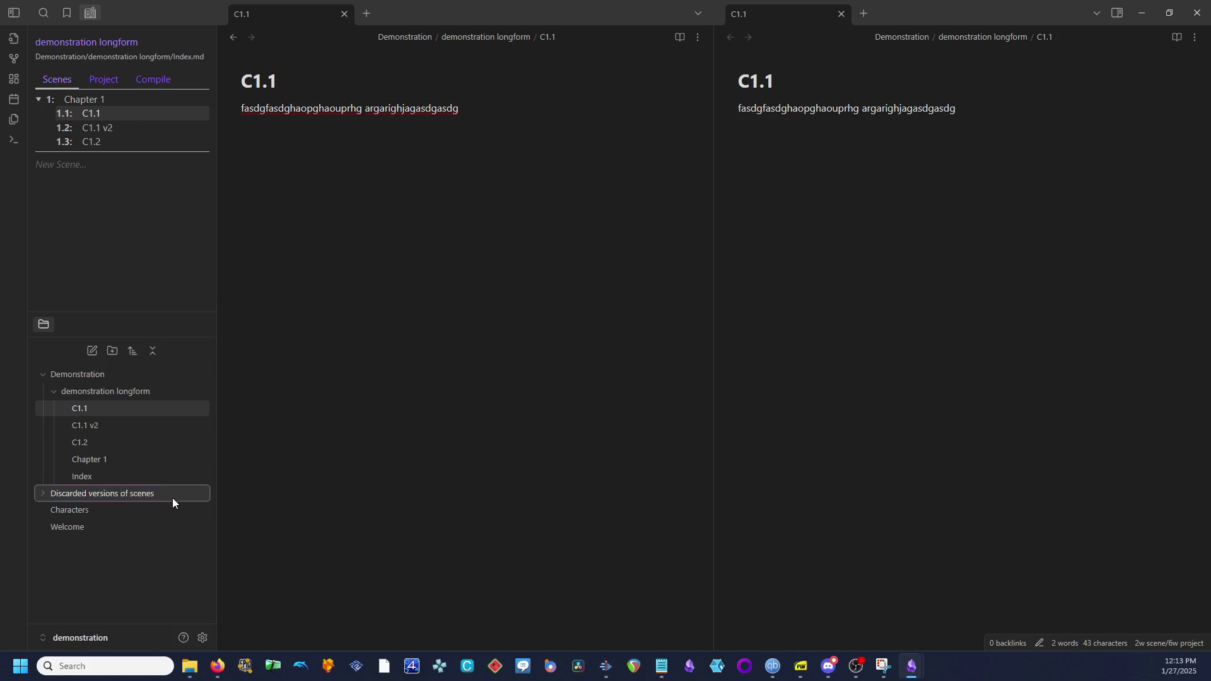
Move scene C1.1 into the Discarded versions of scenes folder.
left_click(789, 18)
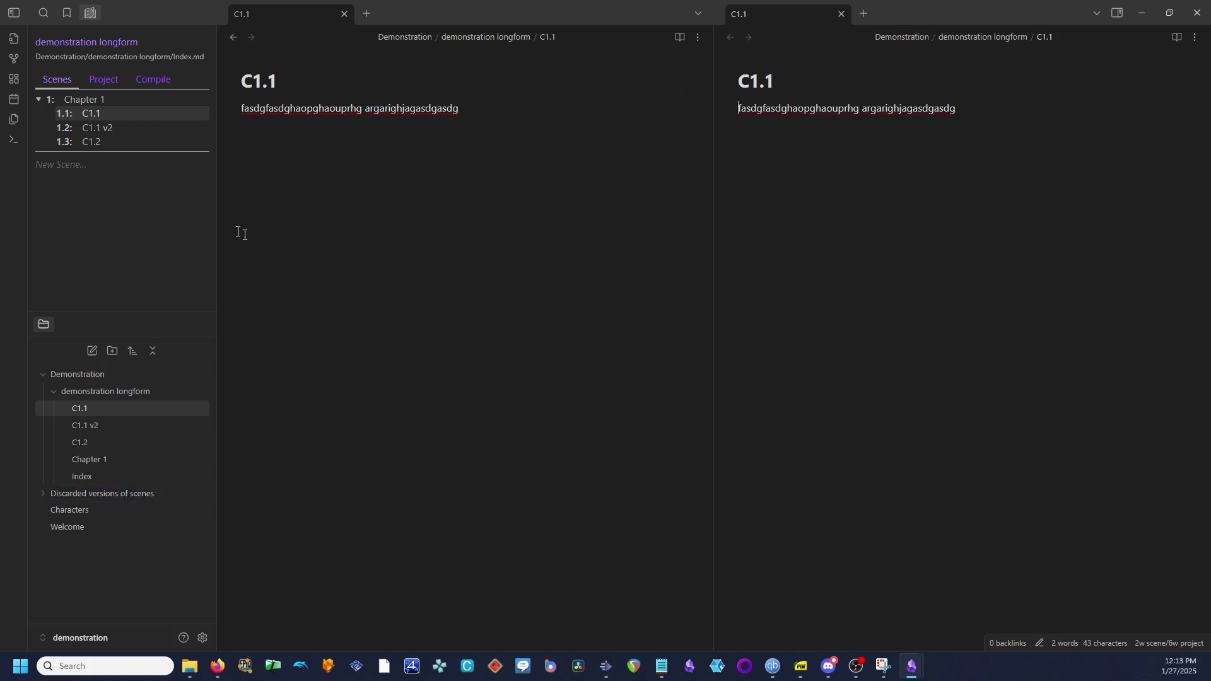
left_click(118, 131)
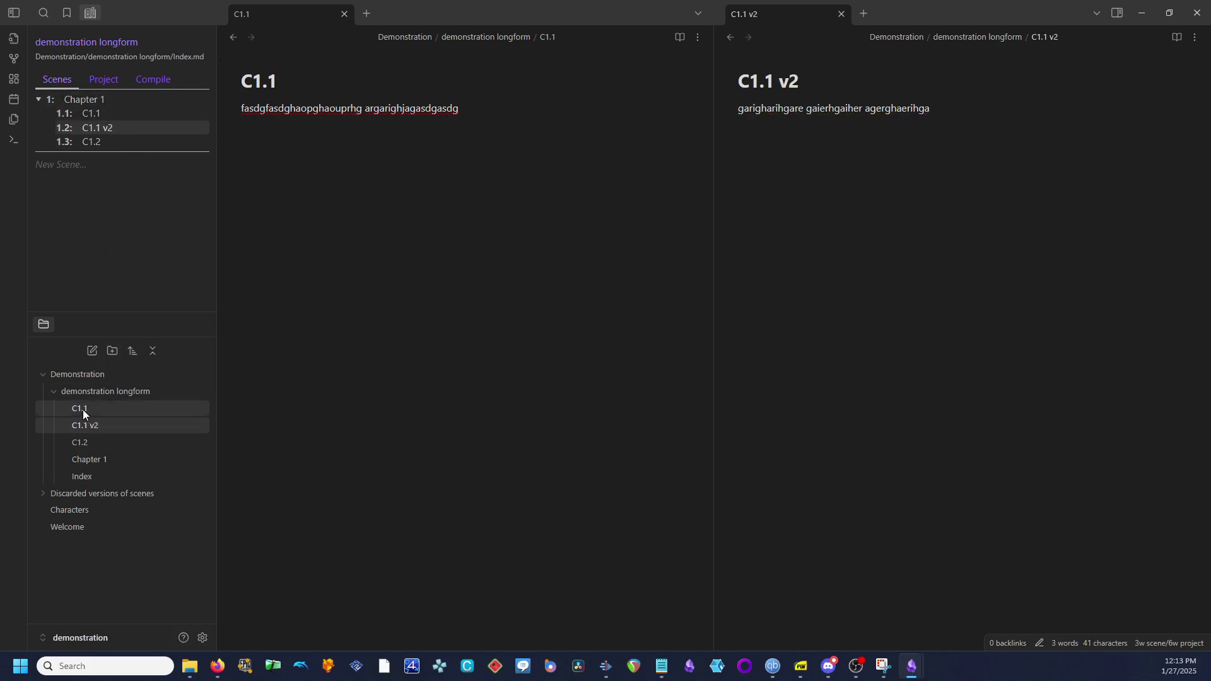
left_click_drag(82, 408, 130, 491)
left_click(44, 476)
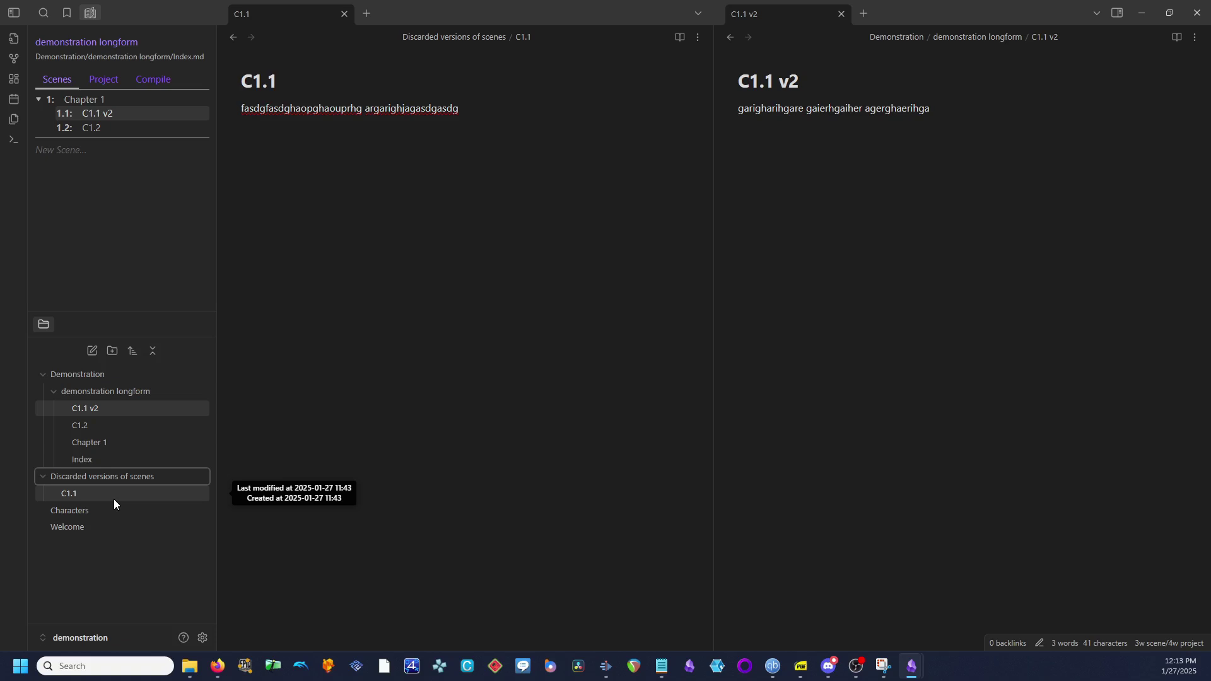
left_click(118, 477)
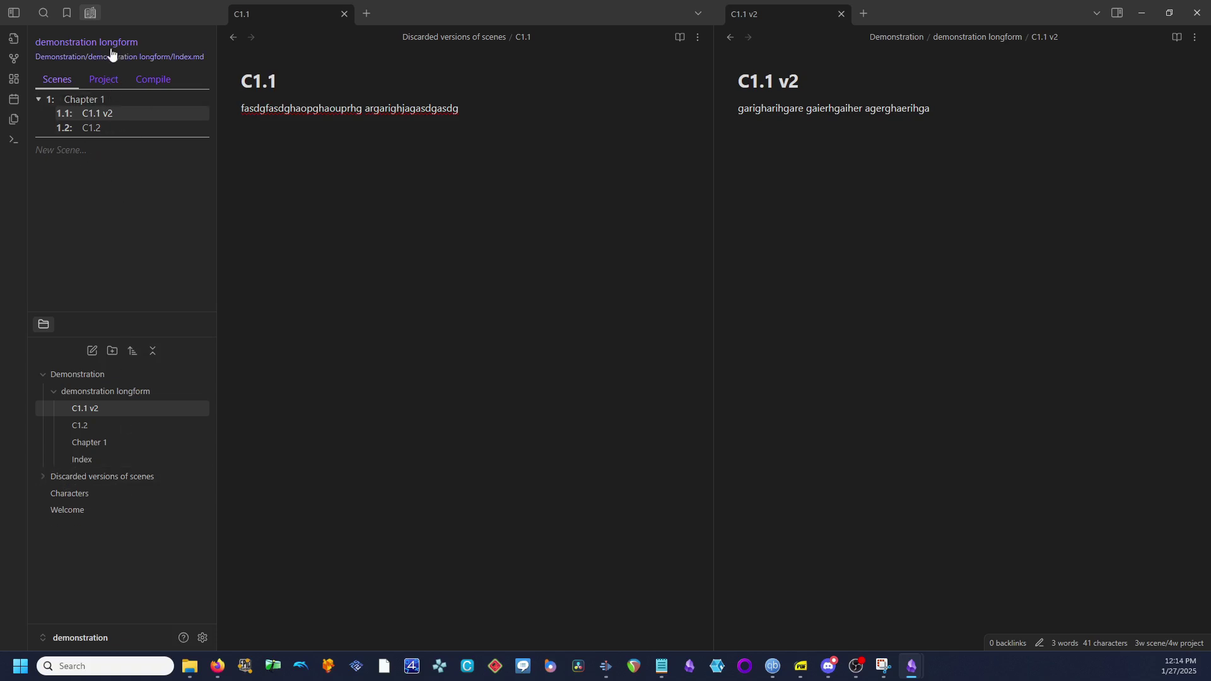
Open C1.2, Chapter 1 and C1.1 v2 in the right pane.
left_click(124, 128)
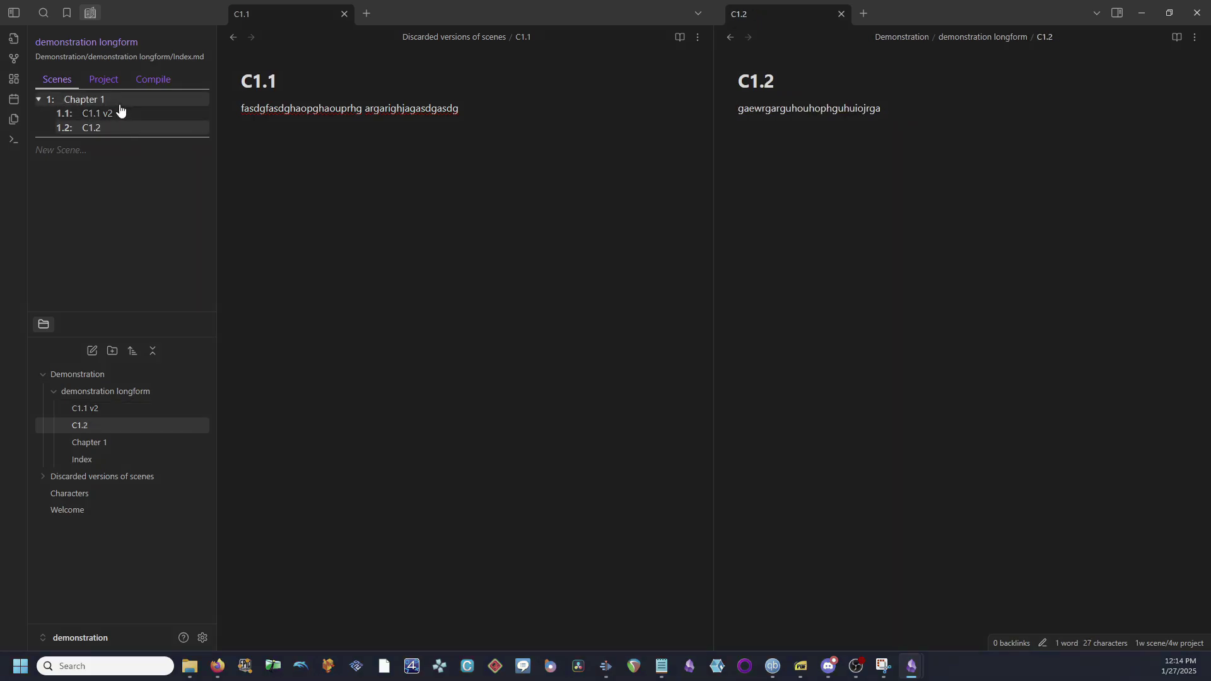
left_click(120, 105)
left_click(120, 114)
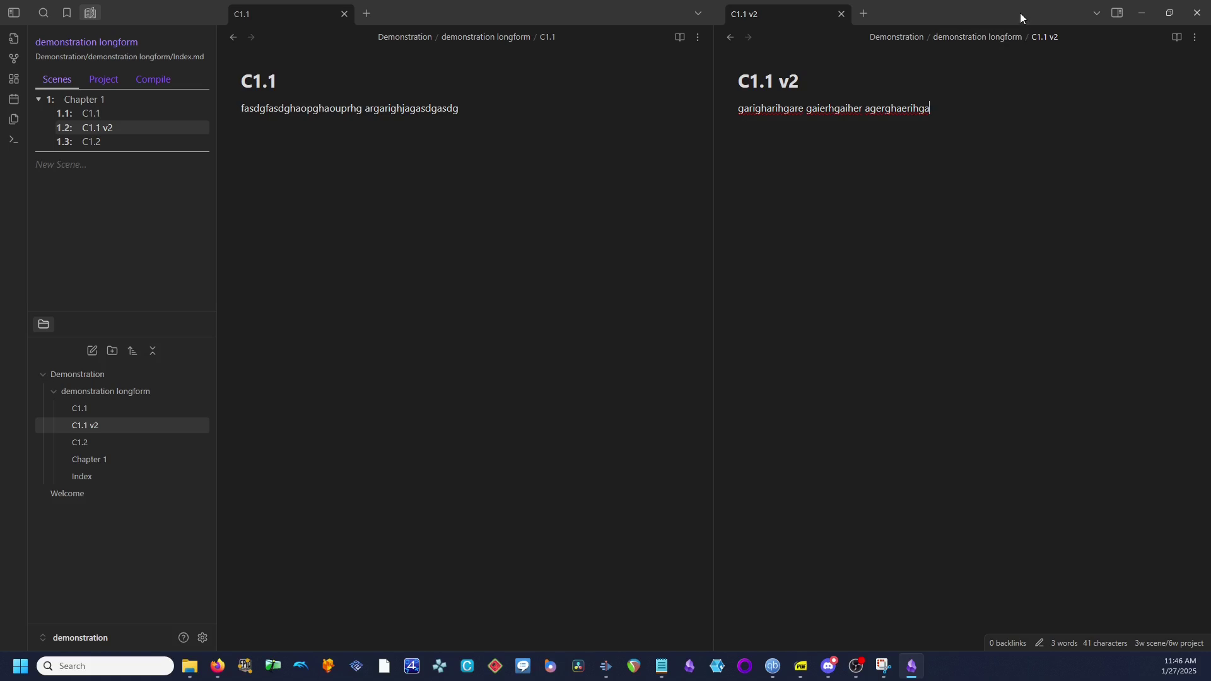
Restore Obsidian from full screen, snap it right, narrow it, and create an untitled note.
left_click_drag(1020, 13, 523, 57)
left_click(597, 245)
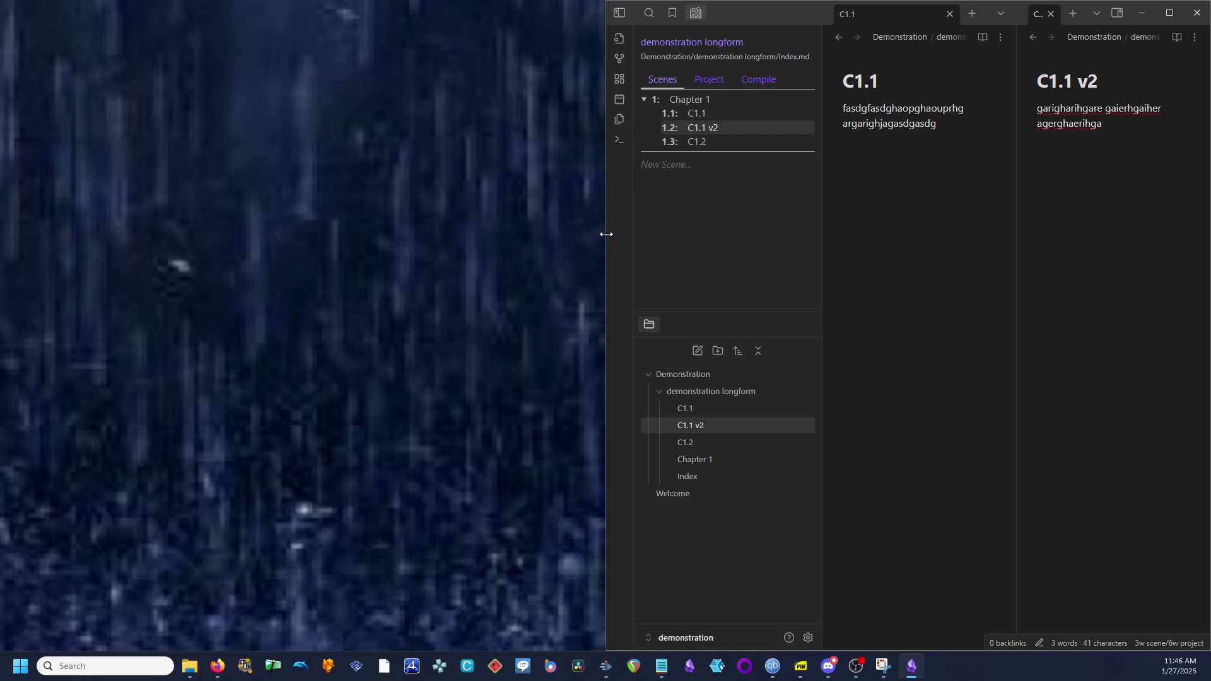
left_click_drag(606, 234, 300, 225)
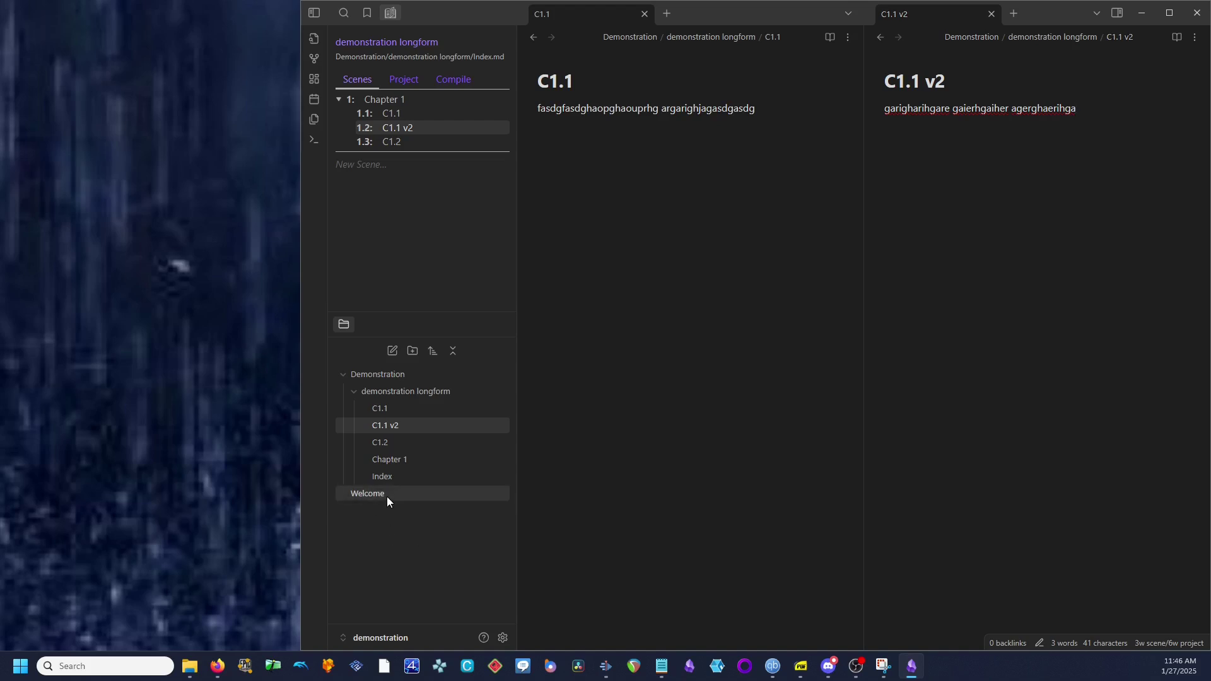
left_click(393, 350)
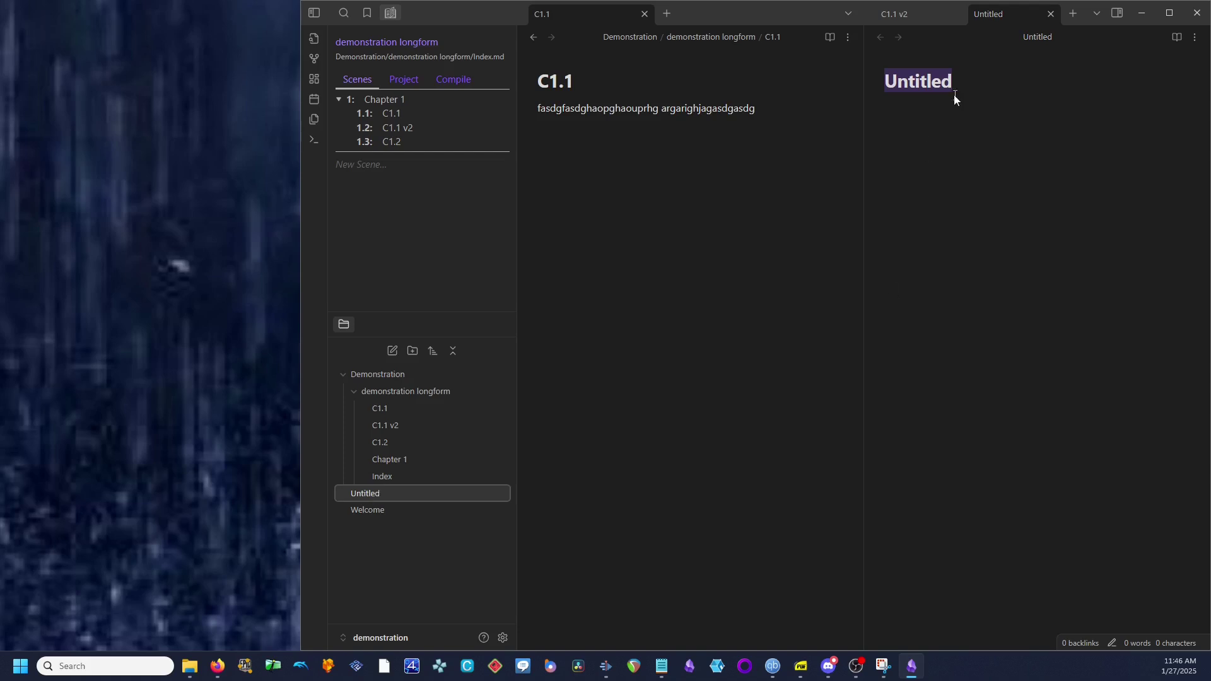
Title the new note 'Characters' and list the numbers 1 to 6, one per line.
left_click(972, 86)
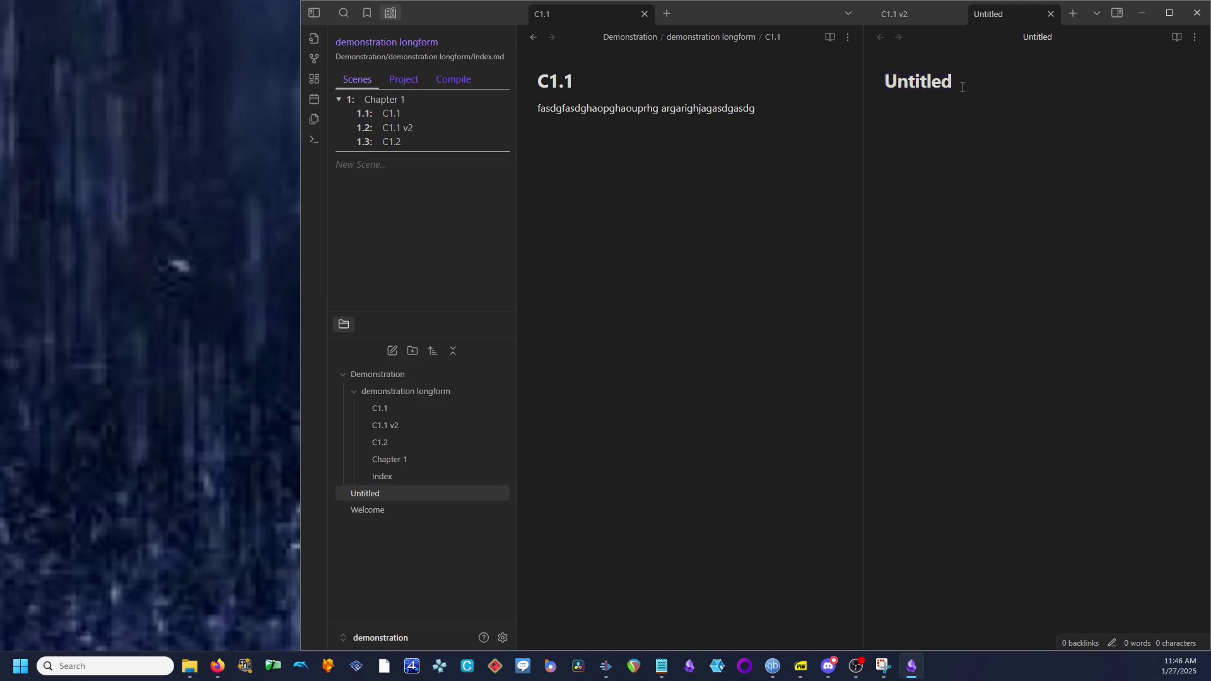
key("BackSpace")
key("BackSpace")
key("BackSpace")
key("BackSpace")
key("BackSpace")
key("BackSpace")
key("BackSpace")
key("BackSpace")
type("Characters")
key("Return")
type("1")
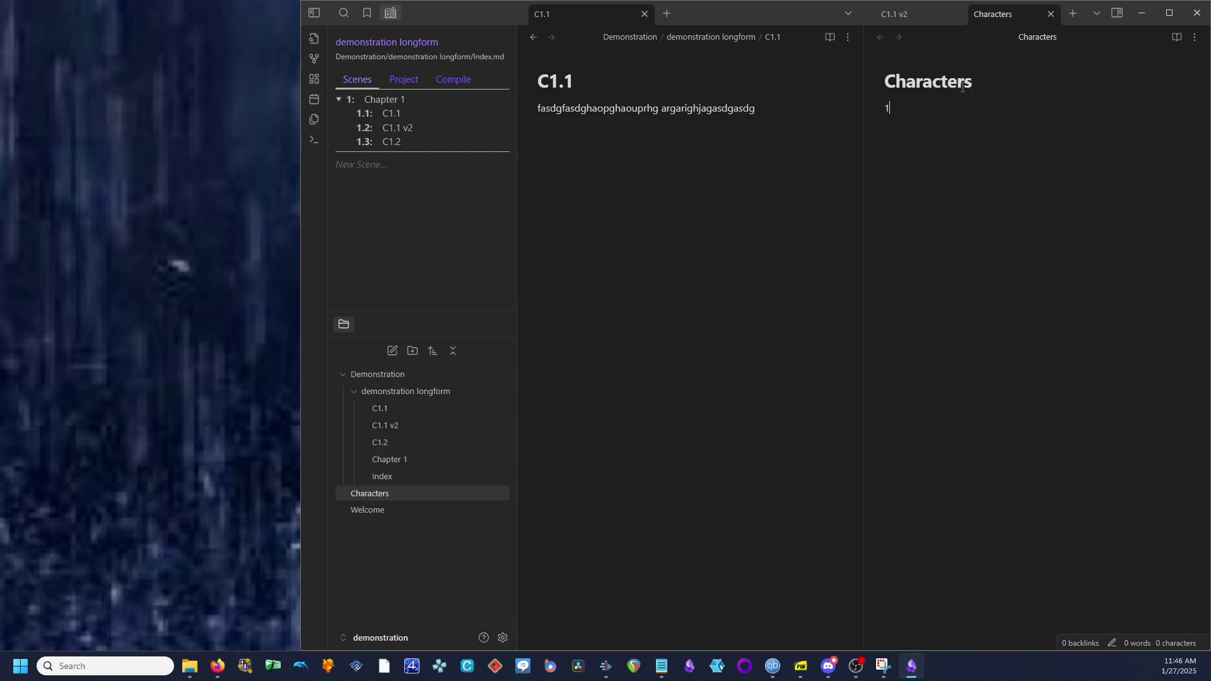
key("Return")
type("2")
key("Return")
key("Return")
type("3")
key("Return")
type("4")
key("Return")
type("5")
key("Return")
type("6")
left_click(921, 146)
key("BackSpace")
key("BackSpace")
type("3")
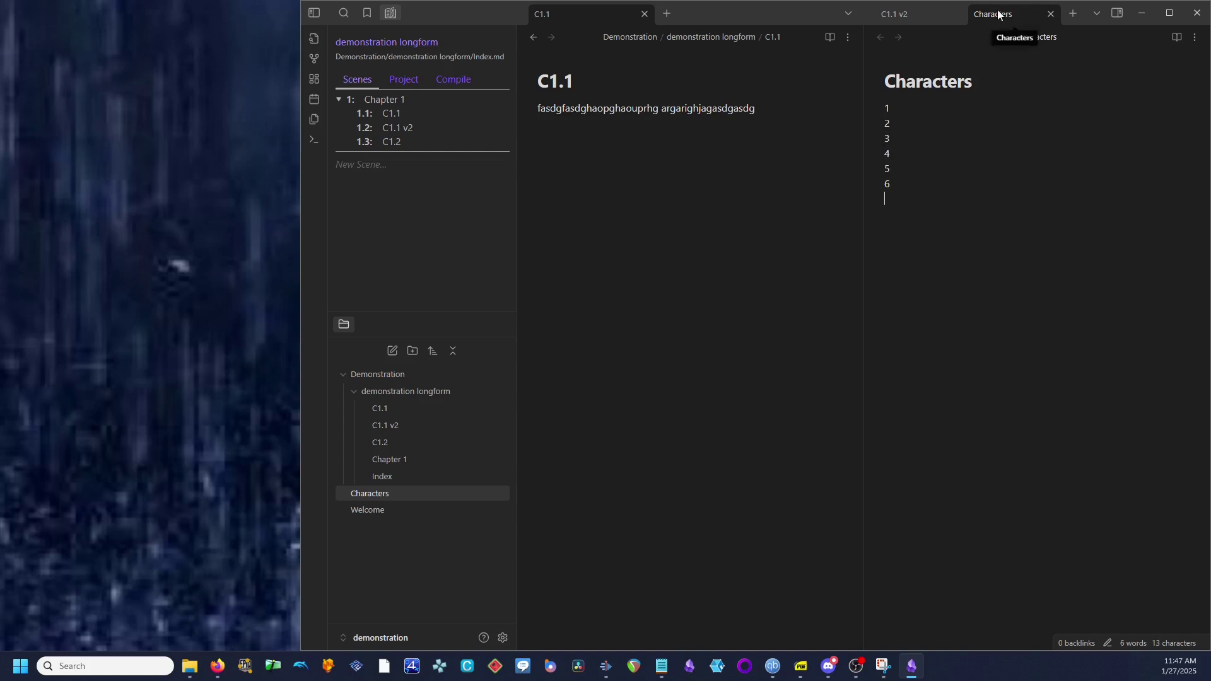
Close C1.1 v2 and arrange Characters in the left pane with C1.1 split right.
left_click(957, 14)
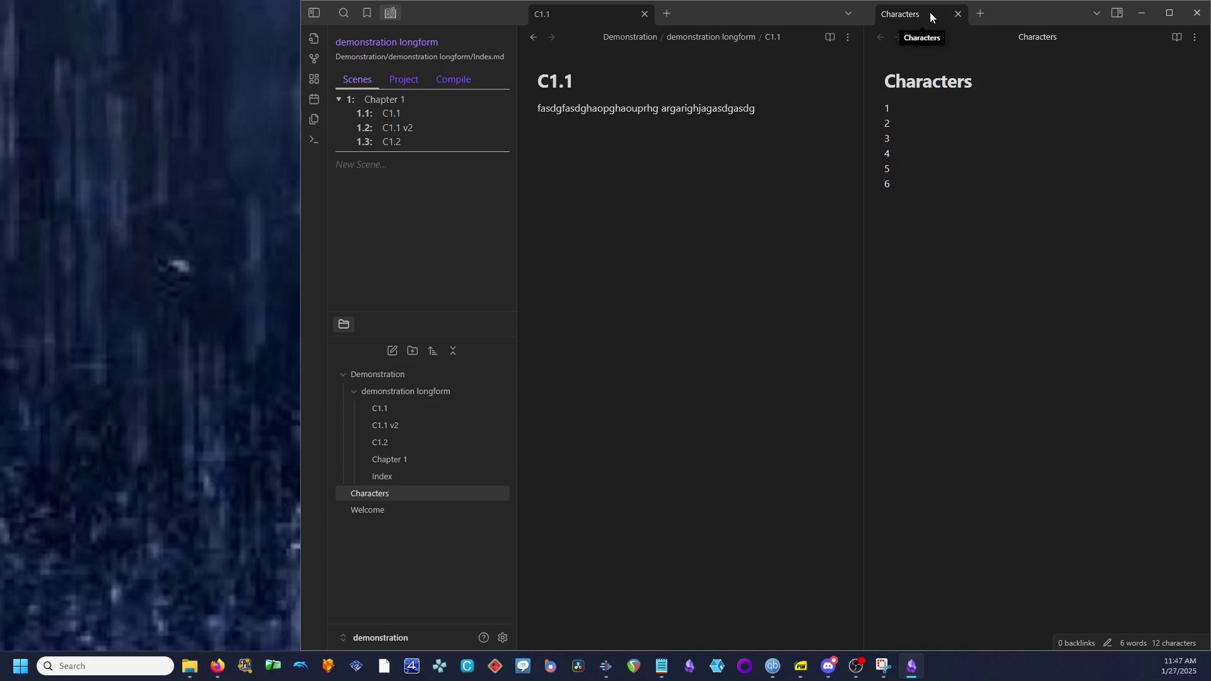
left_click_drag(929, 12, 549, 19)
left_click_drag(668, 15, 1104, 183)
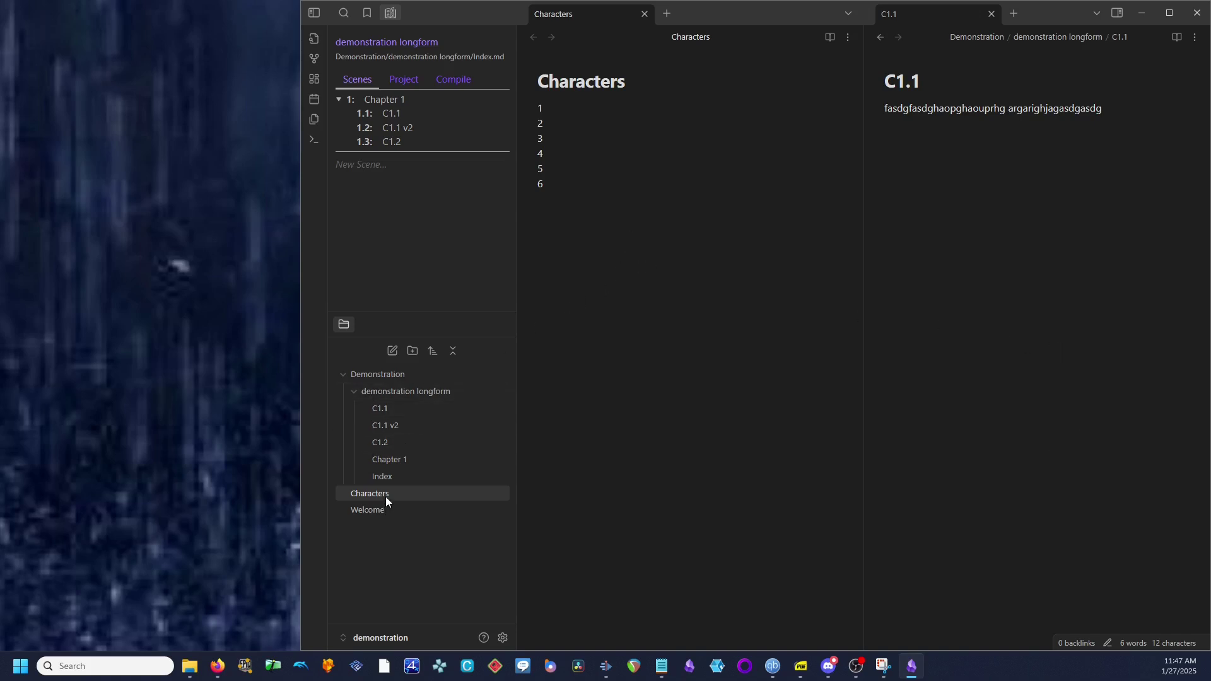
left_click(405, 390)
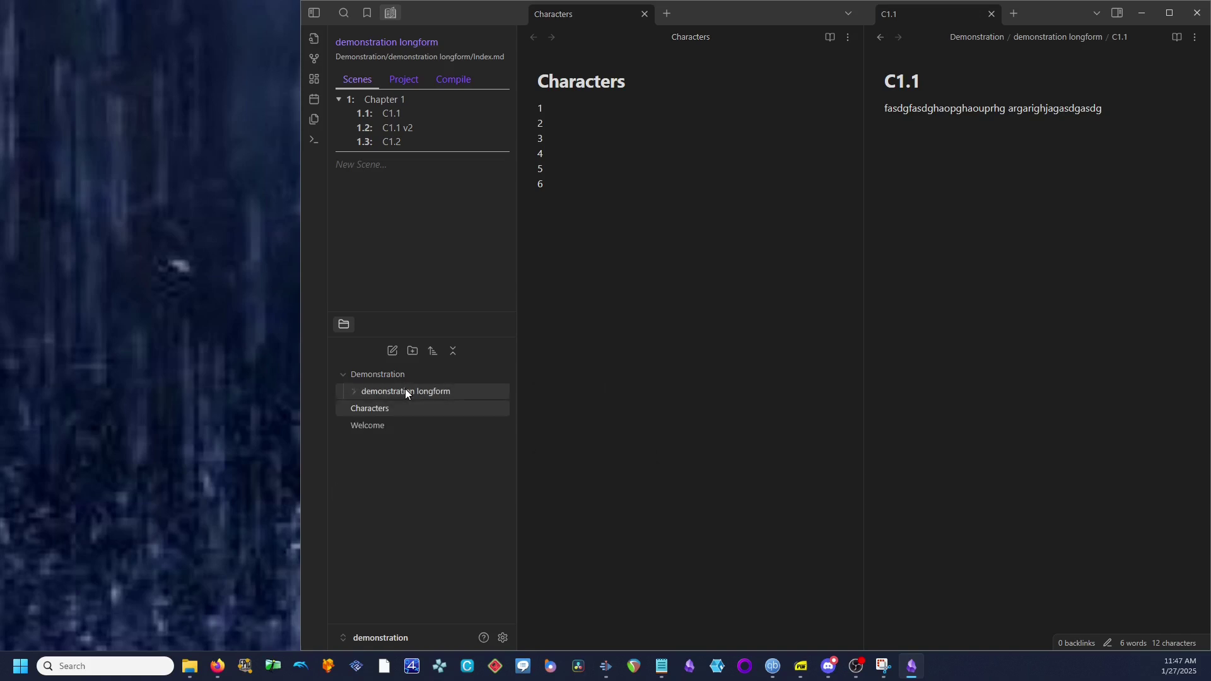
left_click(405, 389)
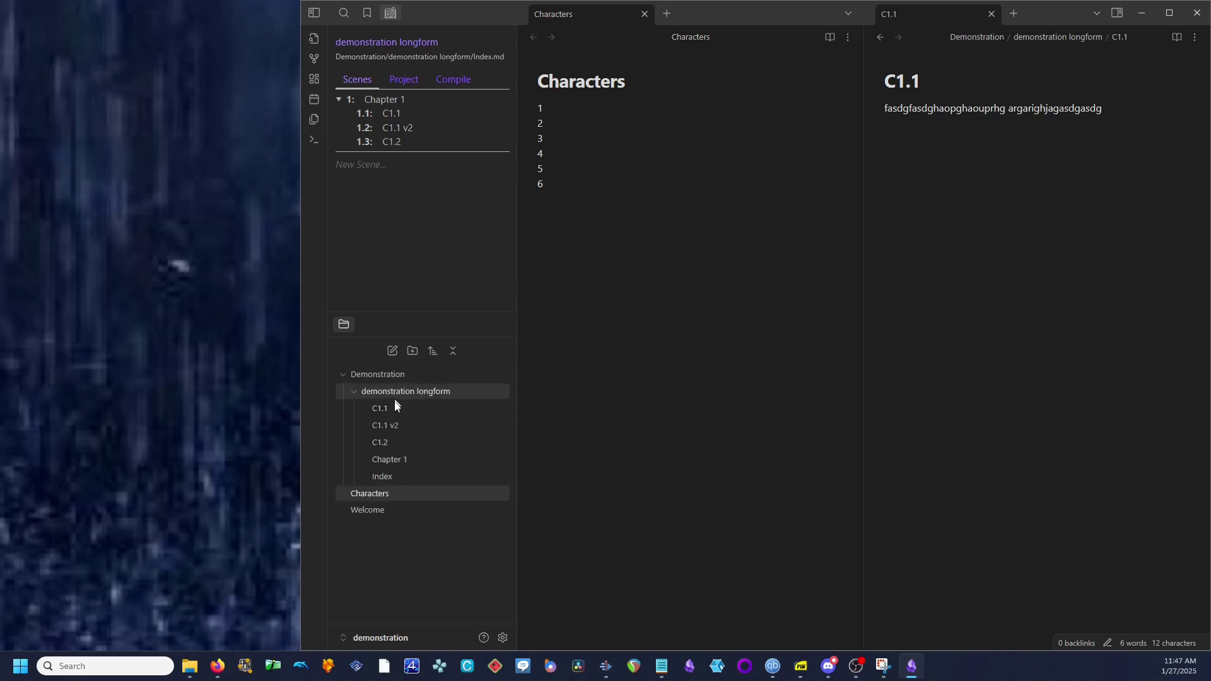
left_click(384, 510)
left_click(385, 500)
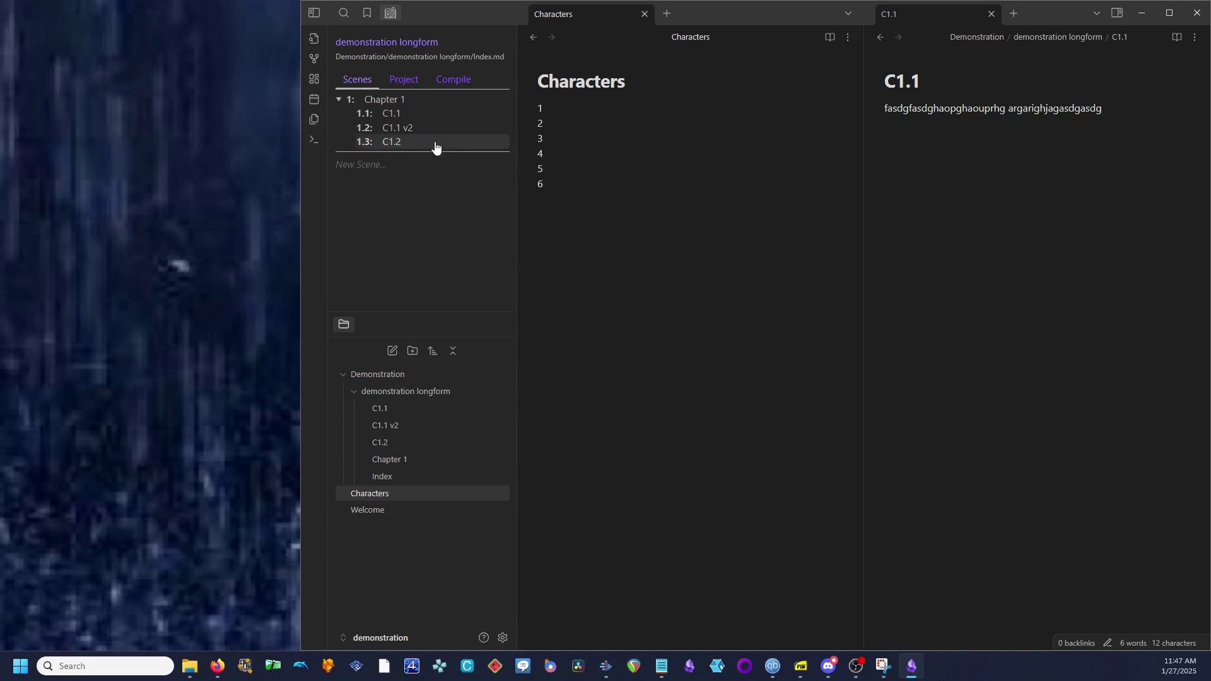
left_click_drag(406, 140, 446, 81)
left_click(445, 81)
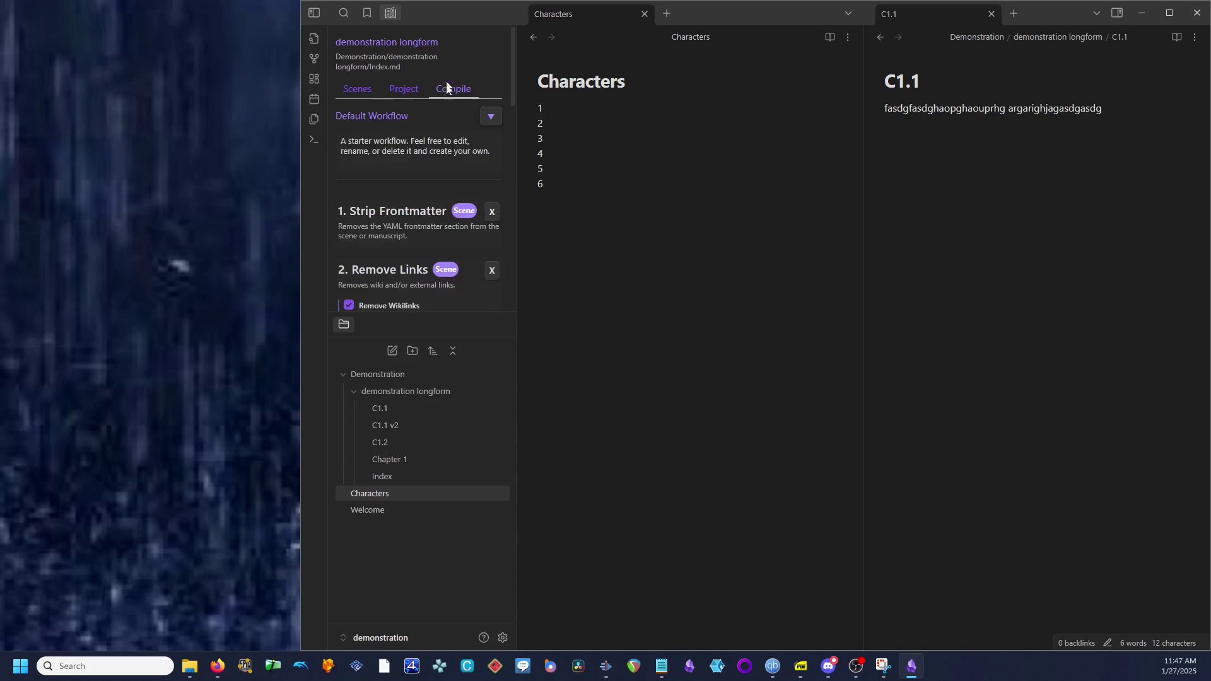
scroll(421, 301, "down", 5)
scroll(422, 301, "up", 5)
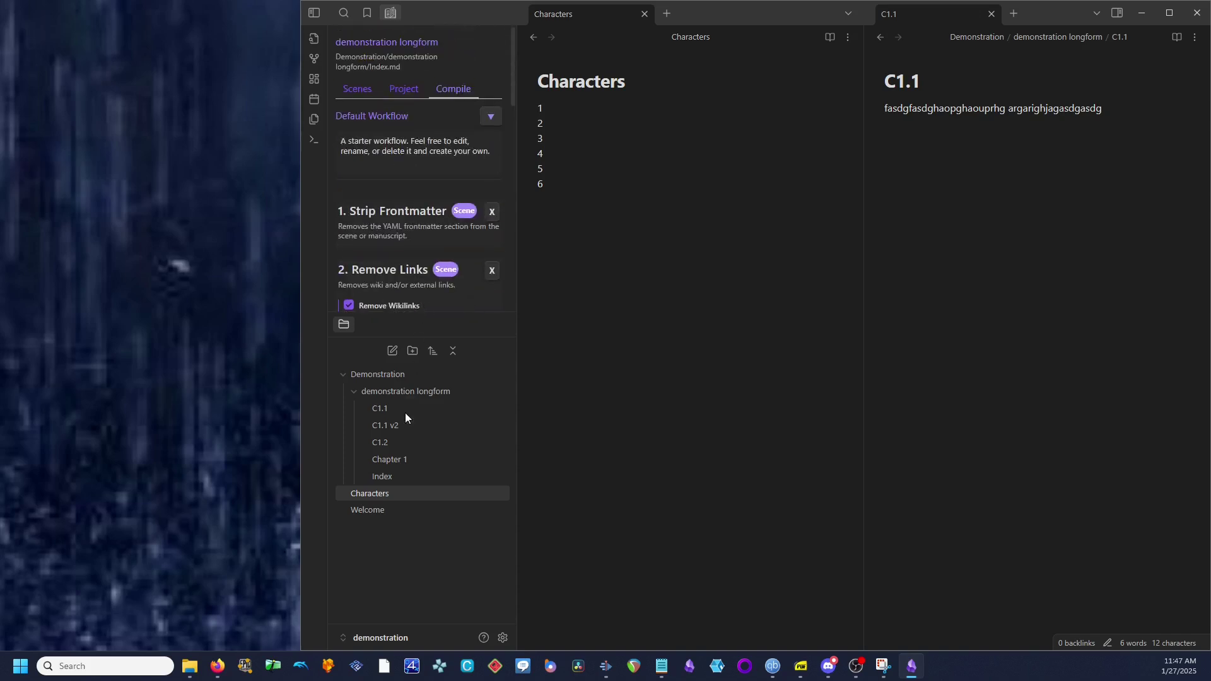
right_click(400, 459)
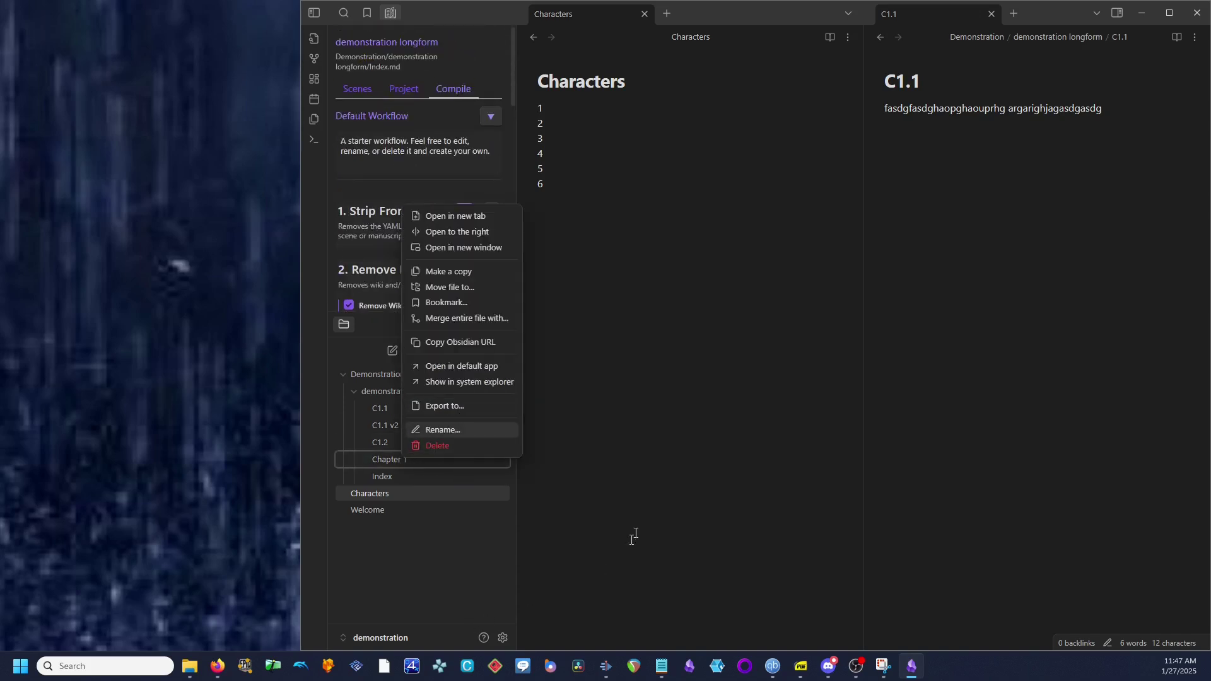
left_click(636, 513)
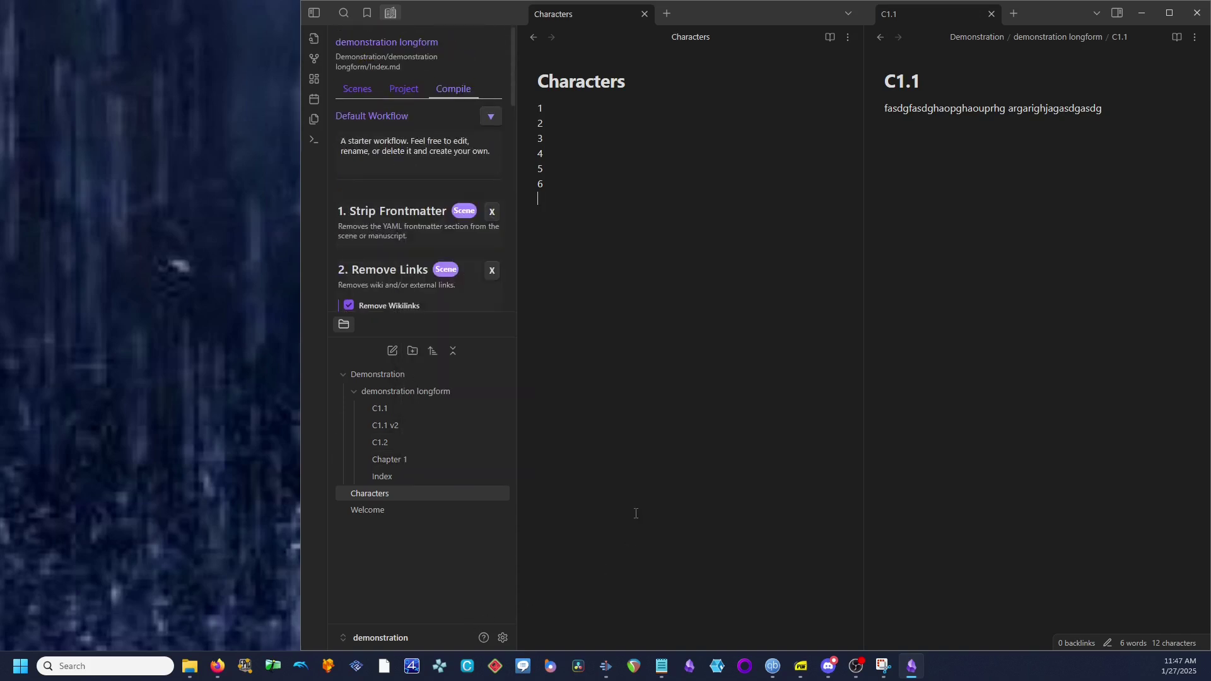
left_click(358, 89)
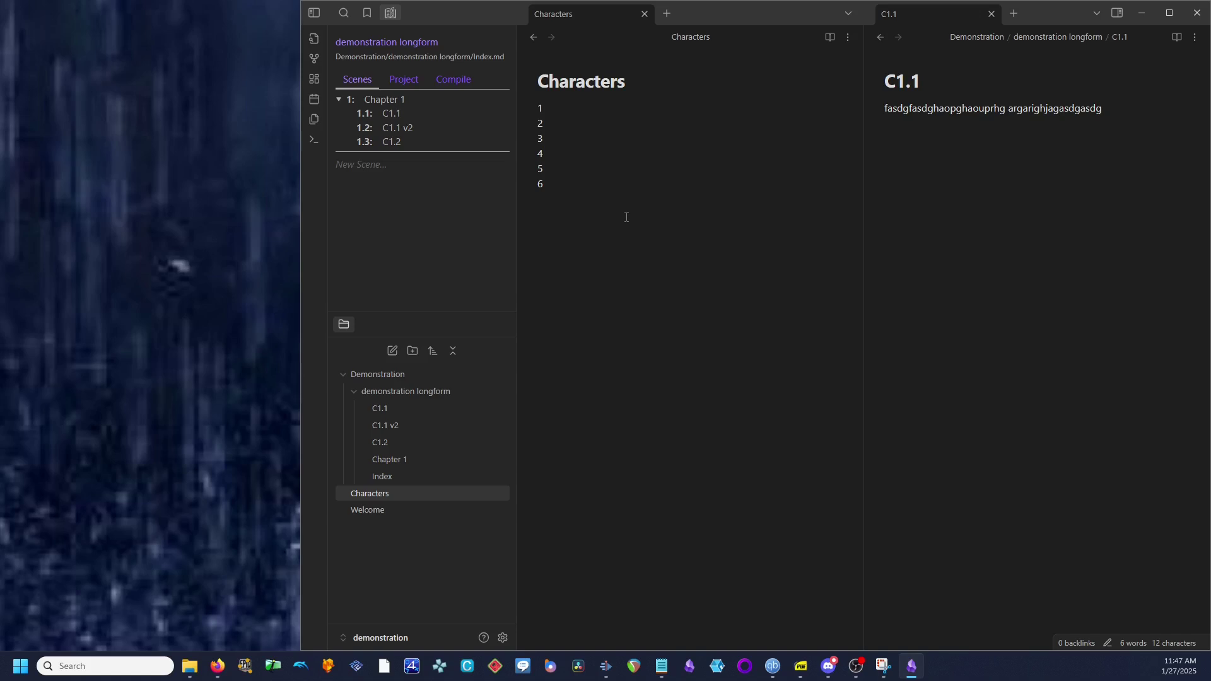
Switch to the Open World Games vault from the vault switcher.
left_click(372, 639)
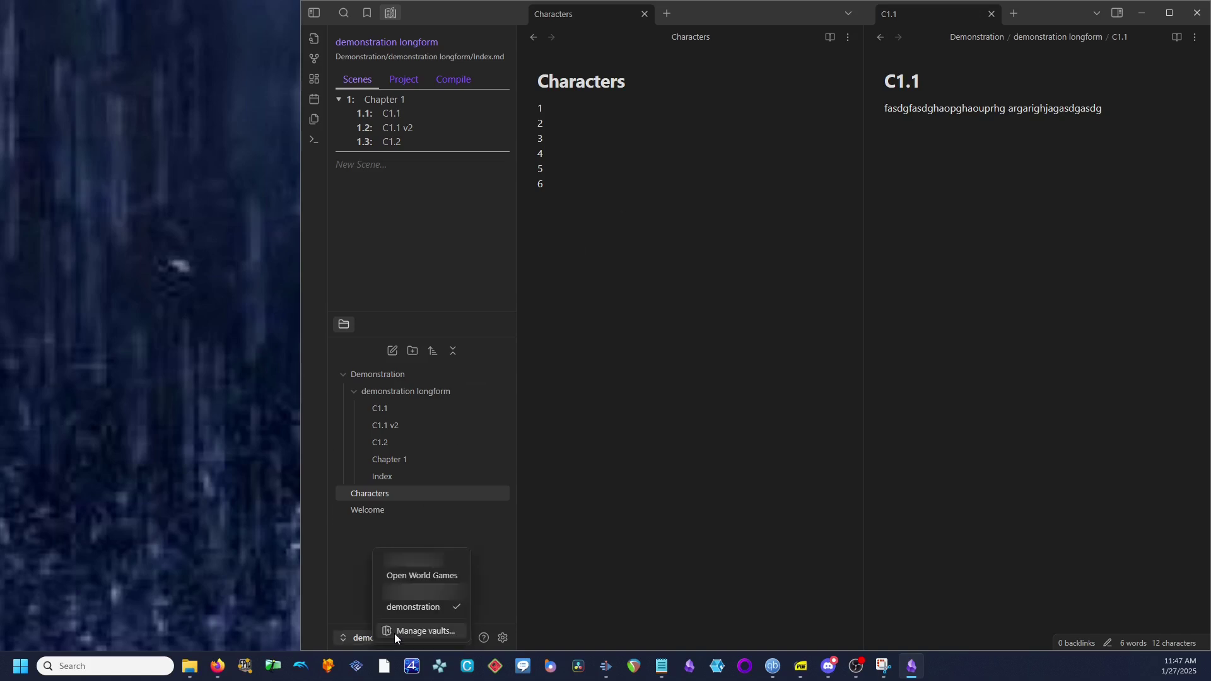
left_click(422, 577)
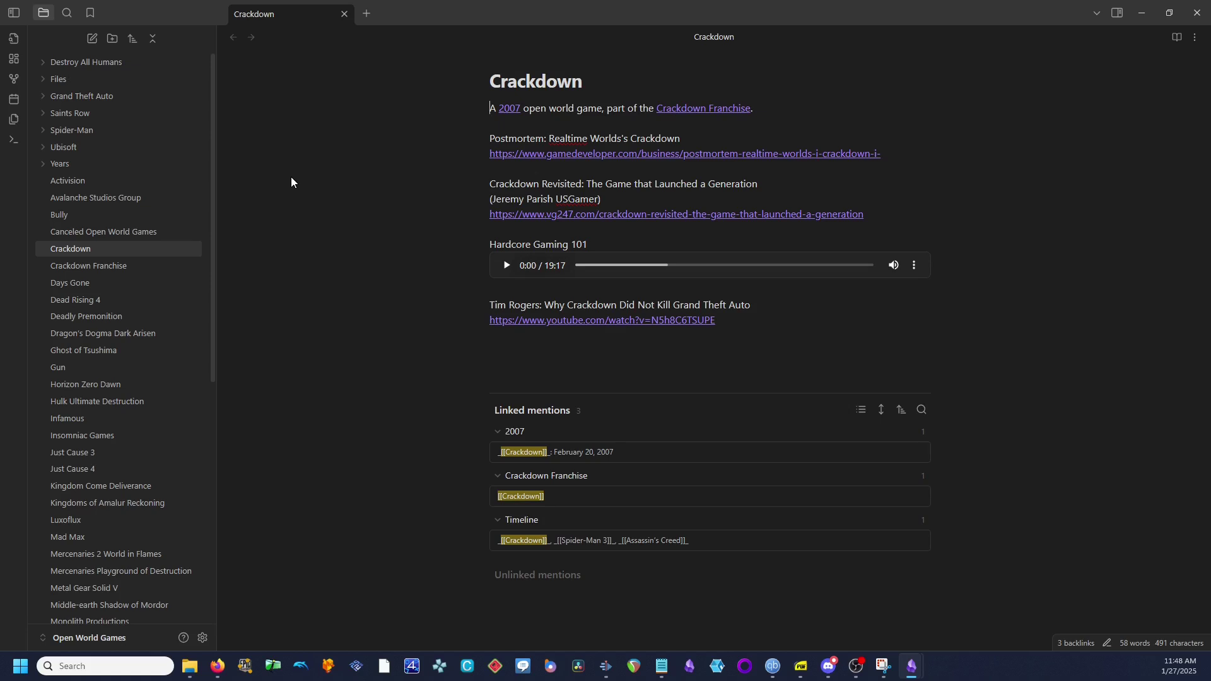
mouse_move(195, 679)
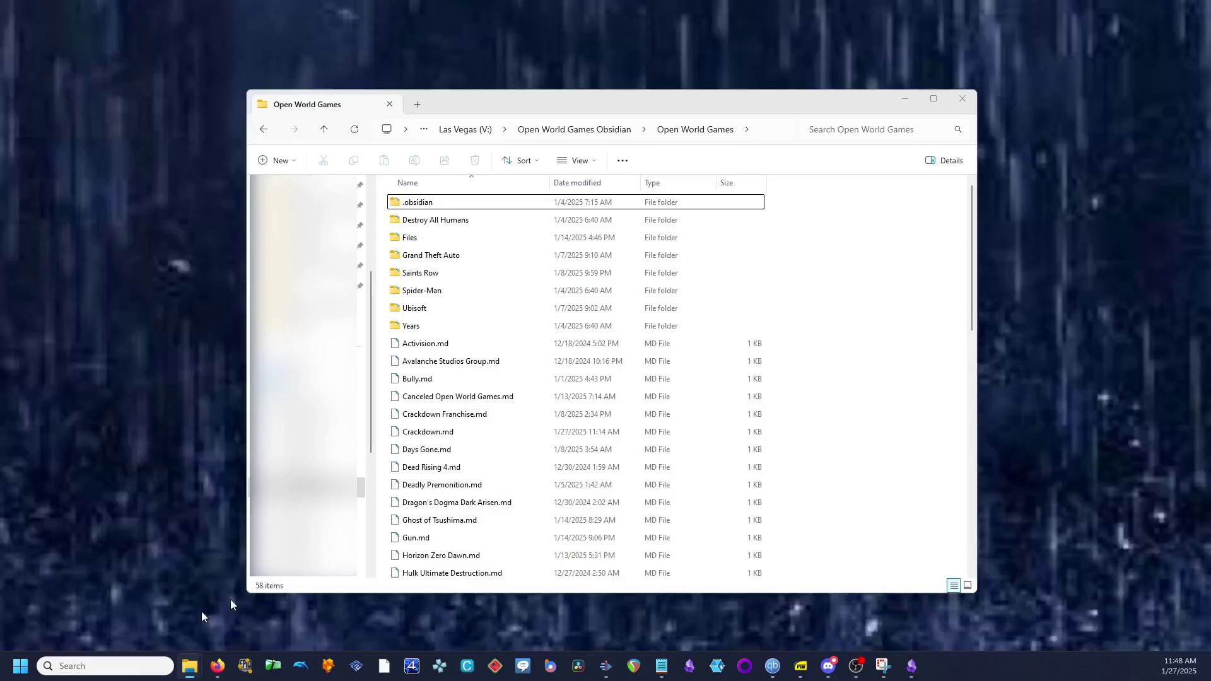
View Activision.md as raw markdown in Notepad, then close Notepad.
left_click(202, 599)
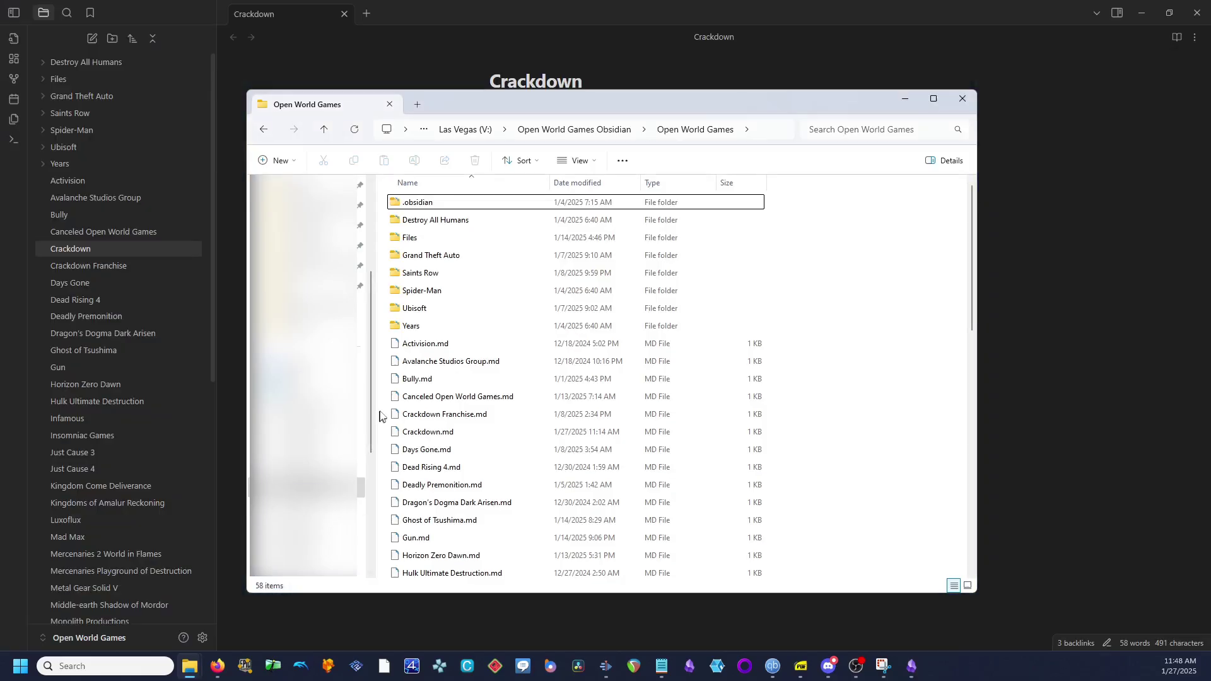
left_click(460, 347)
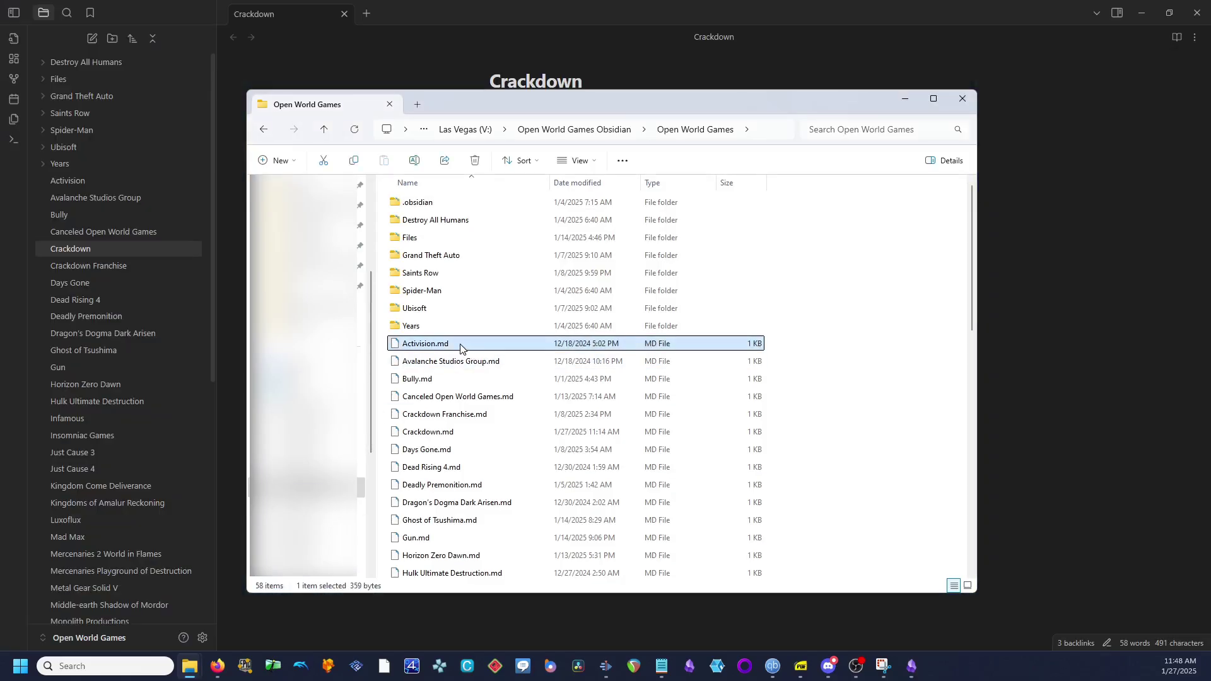
right_click(461, 347)
mouse_move(540, 388)
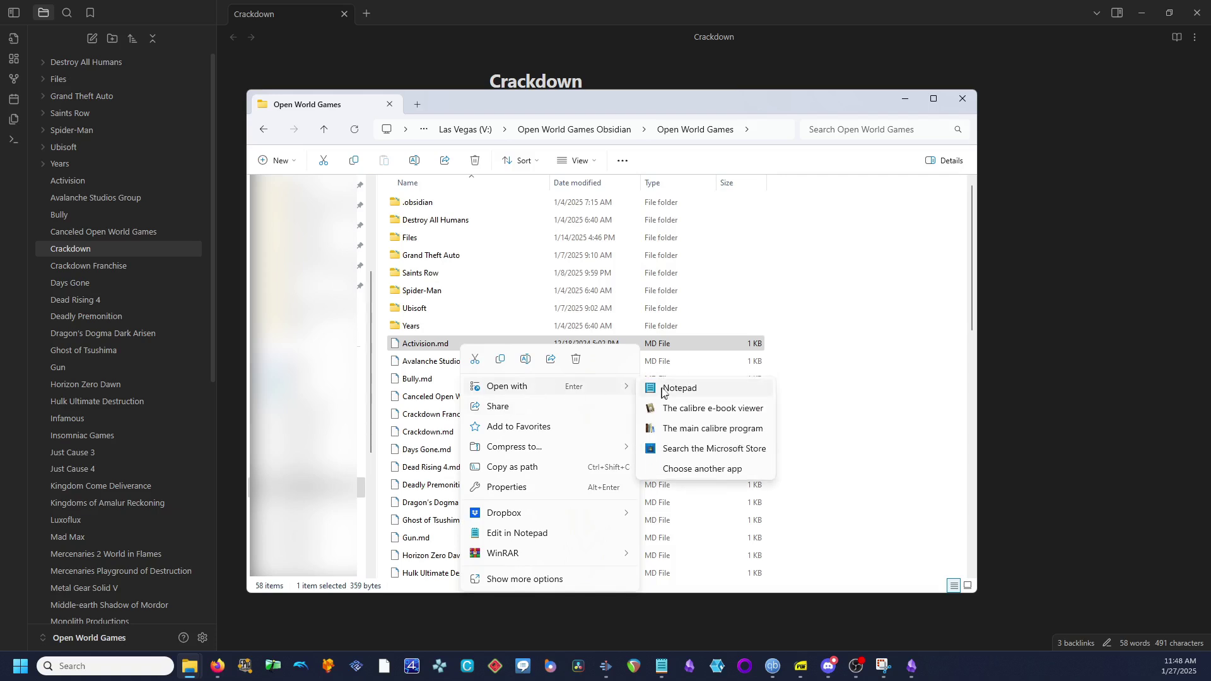
left_click(664, 388)
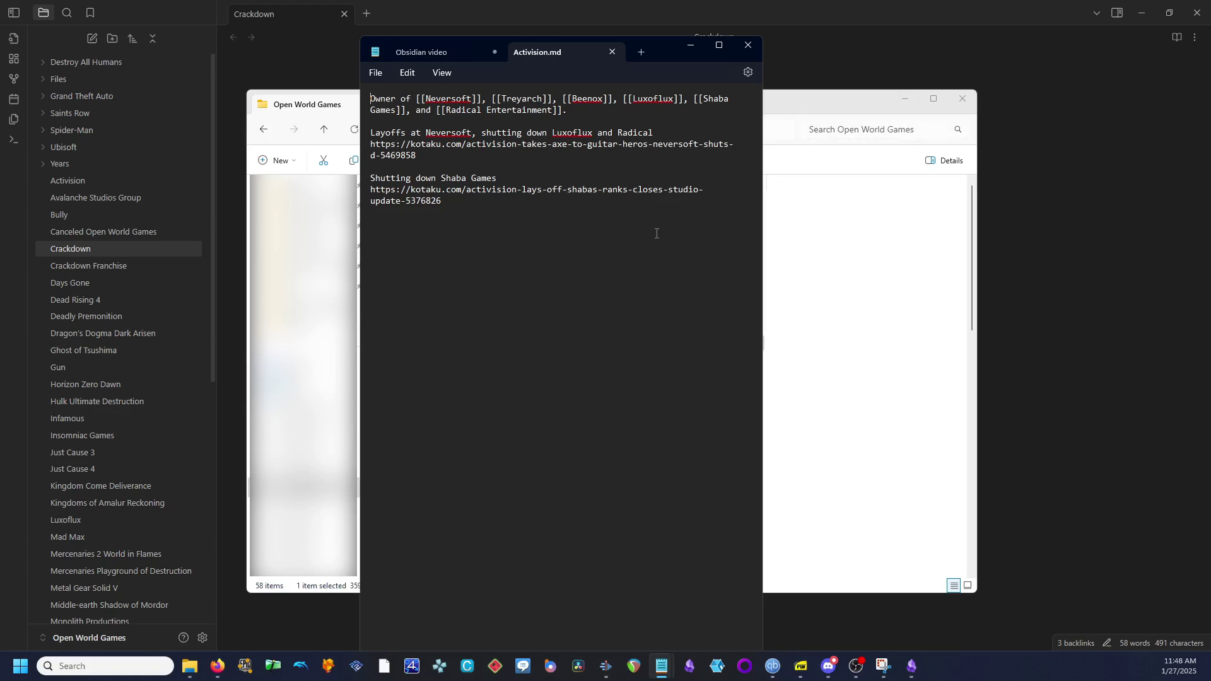
left_click(573, 111)
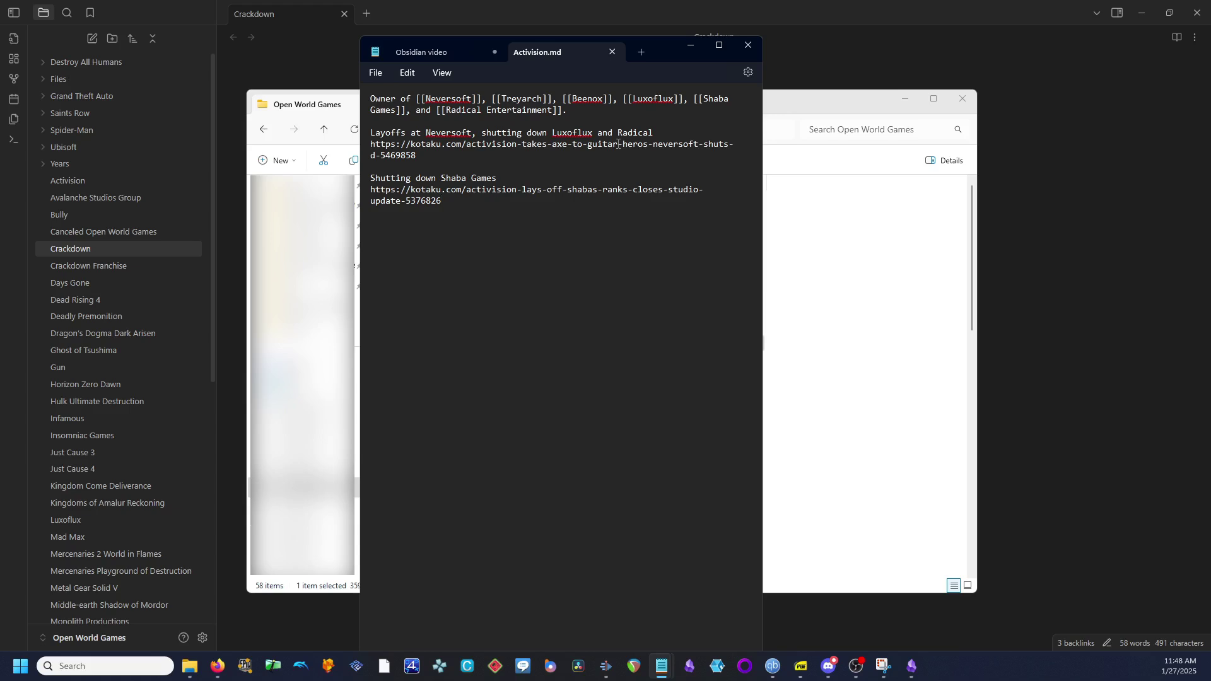
key("alt+F4")
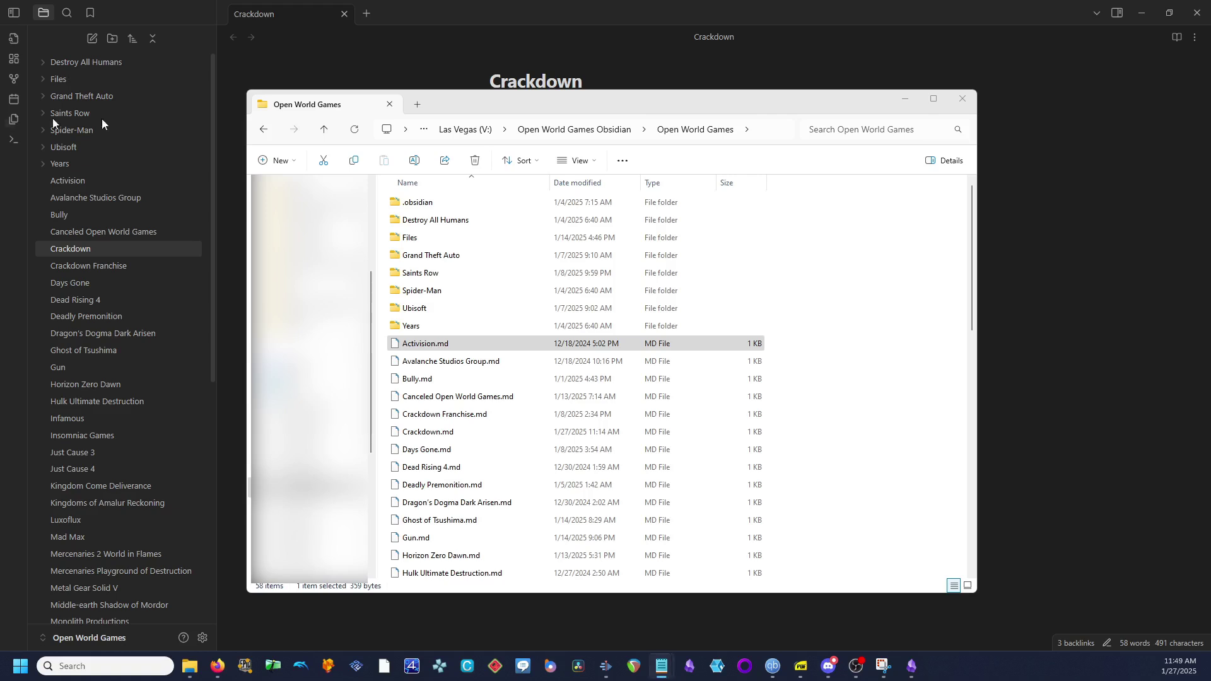
Browse the Open World Games folder listing in File Explorer.
left_click(814, 304)
scroll(540, 319, "down", 8)
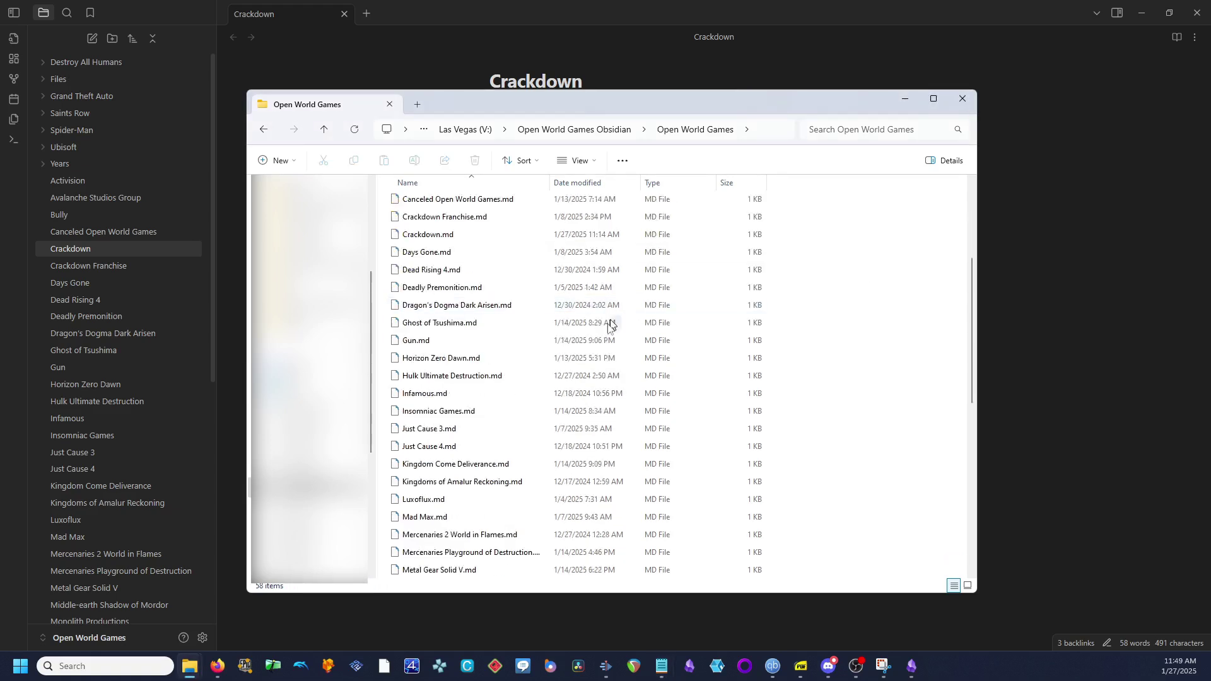
scroll(540, 360, "up", 8)
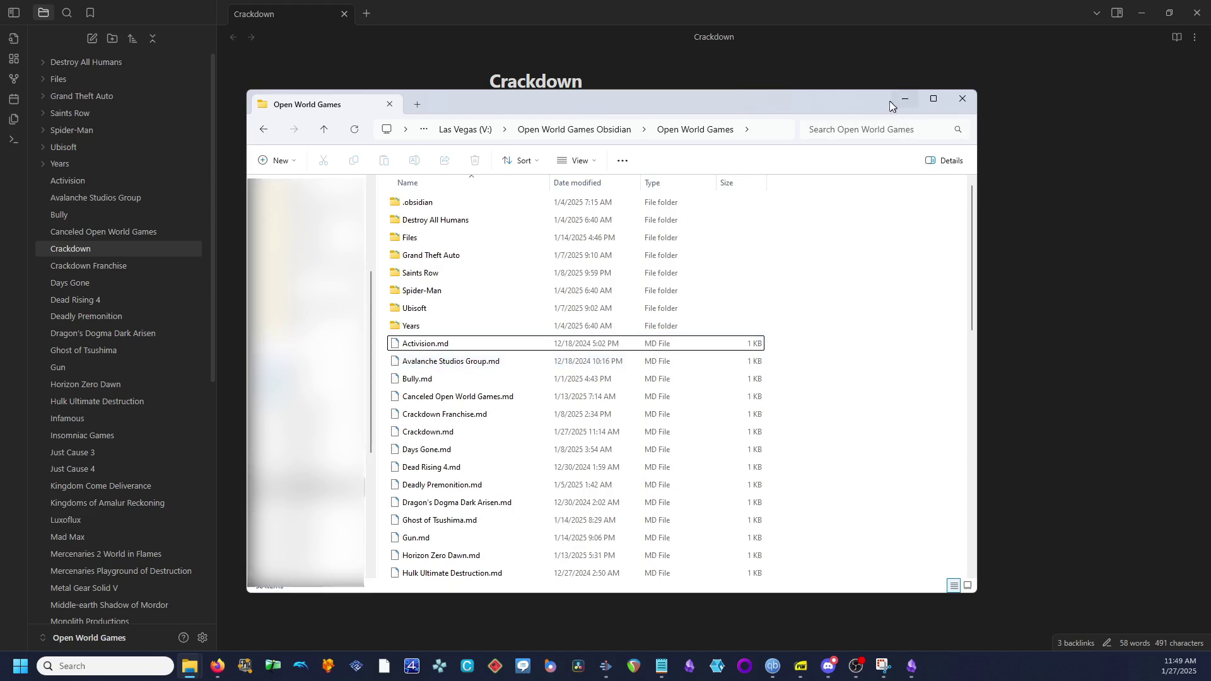
left_click_drag(870, 106, 834, 123)
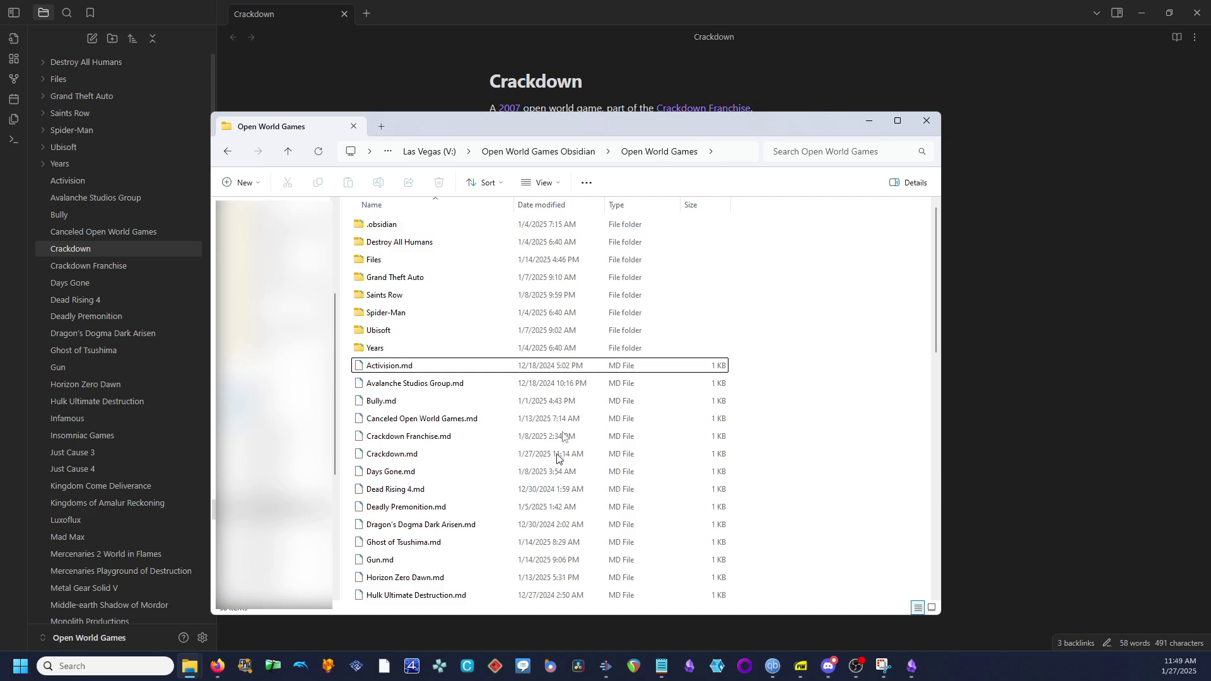
scroll(529, 401, "down", 9)
scroll(528, 401, "up", 6)
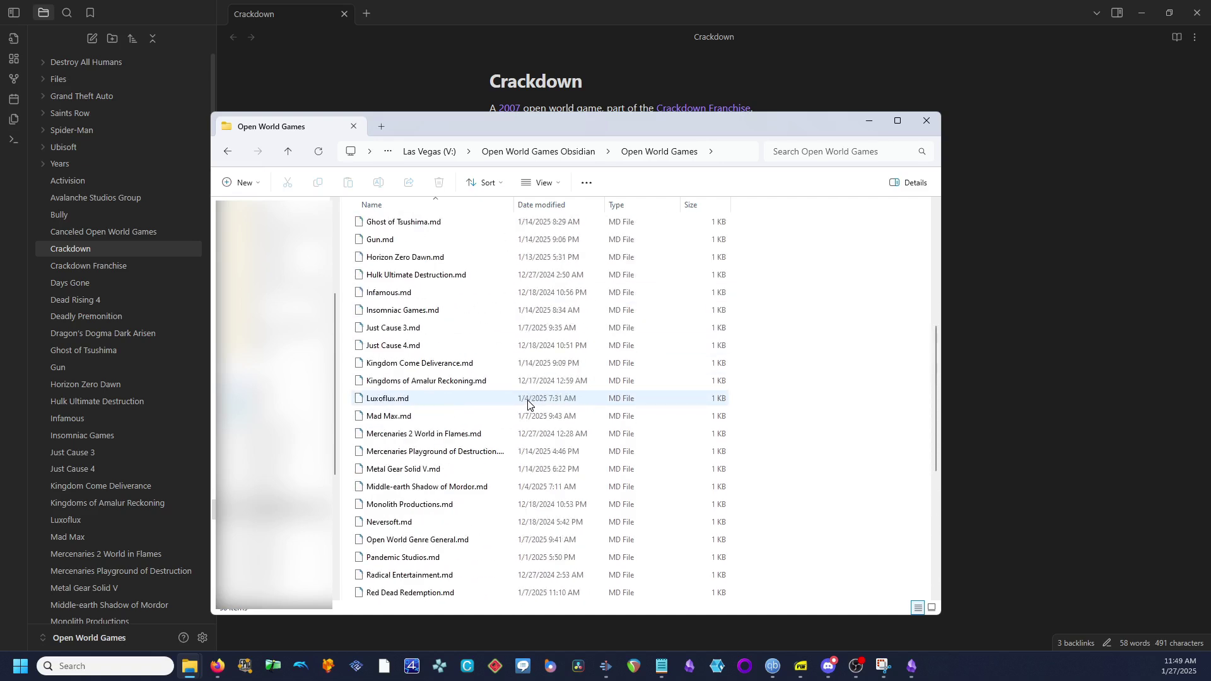
scroll(528, 401, "up", 3)
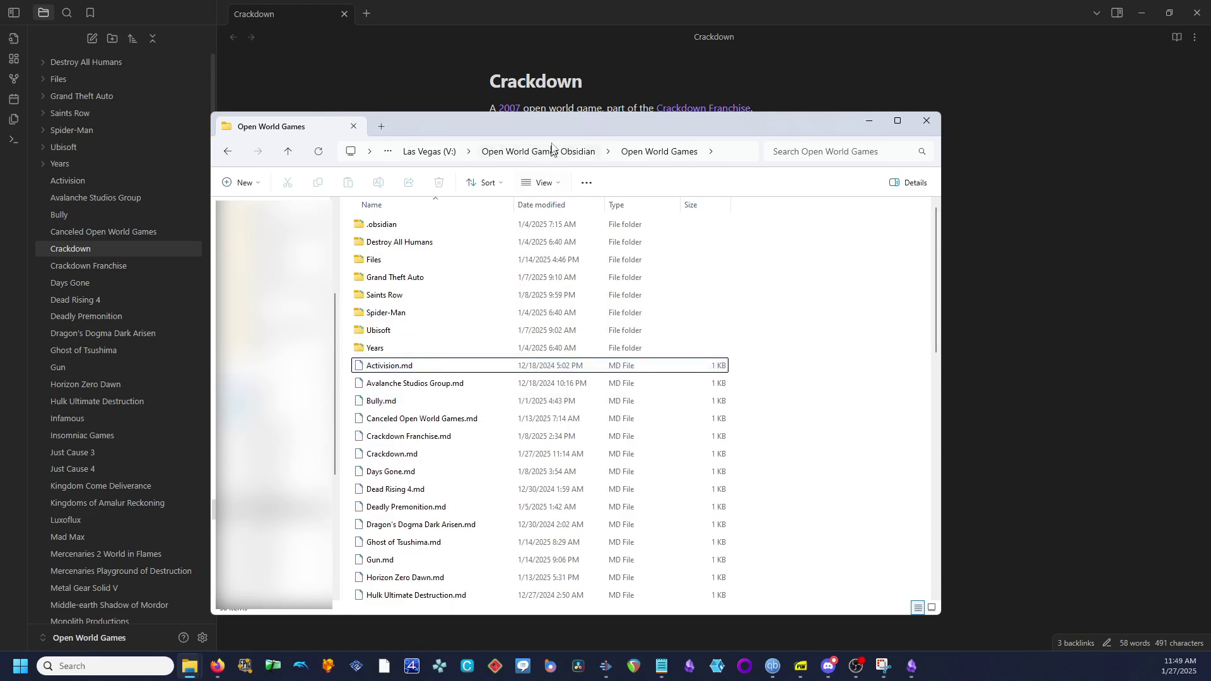
Go up to the Open World Games Obsidian folder, then minimize File Explorer.
left_click(553, 153)
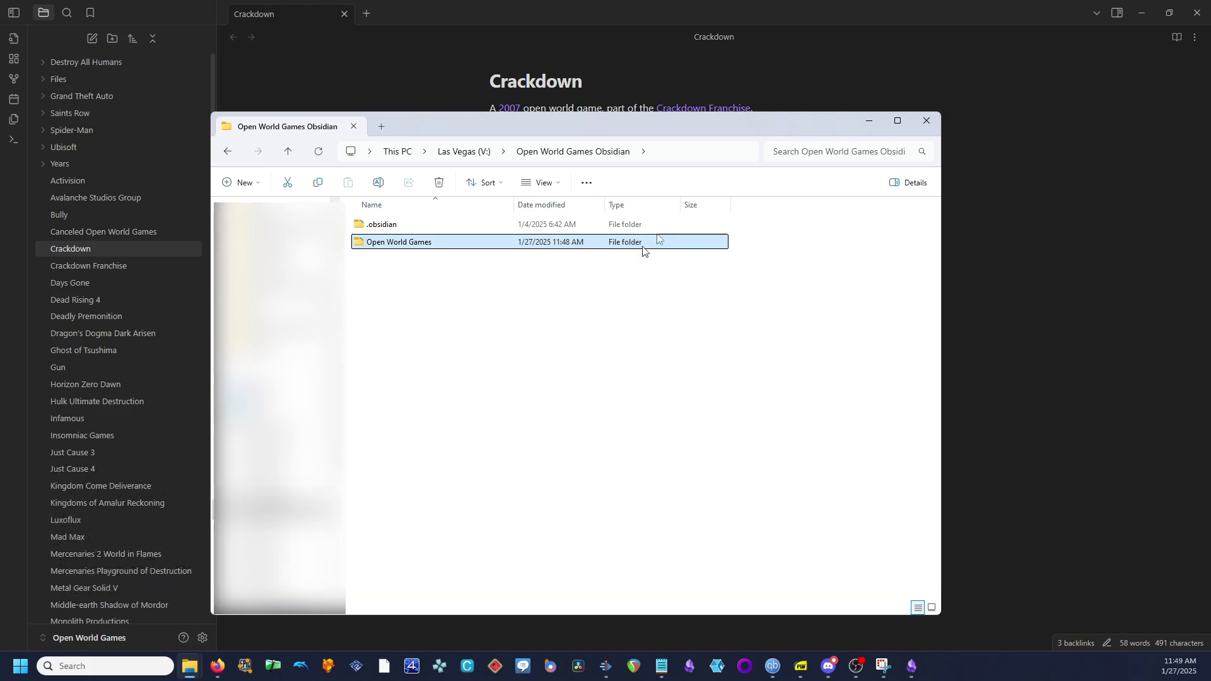
left_click_drag(729, 118, 794, 123)
left_click(781, 391)
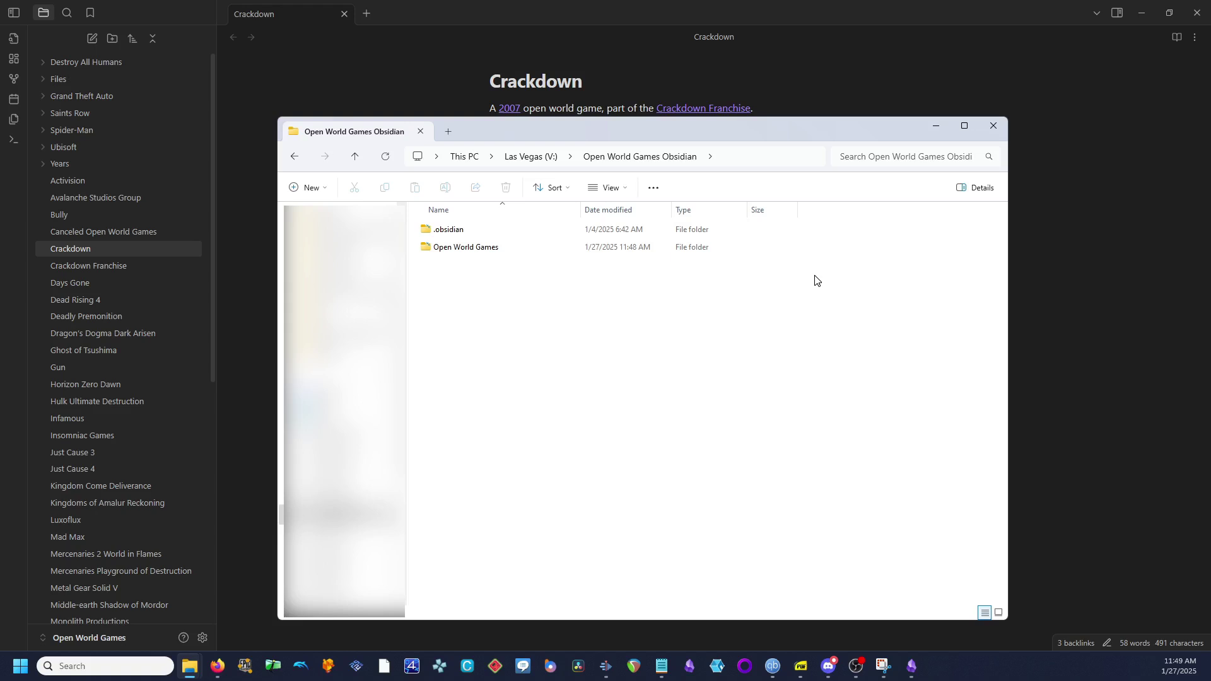
left_click(936, 126)
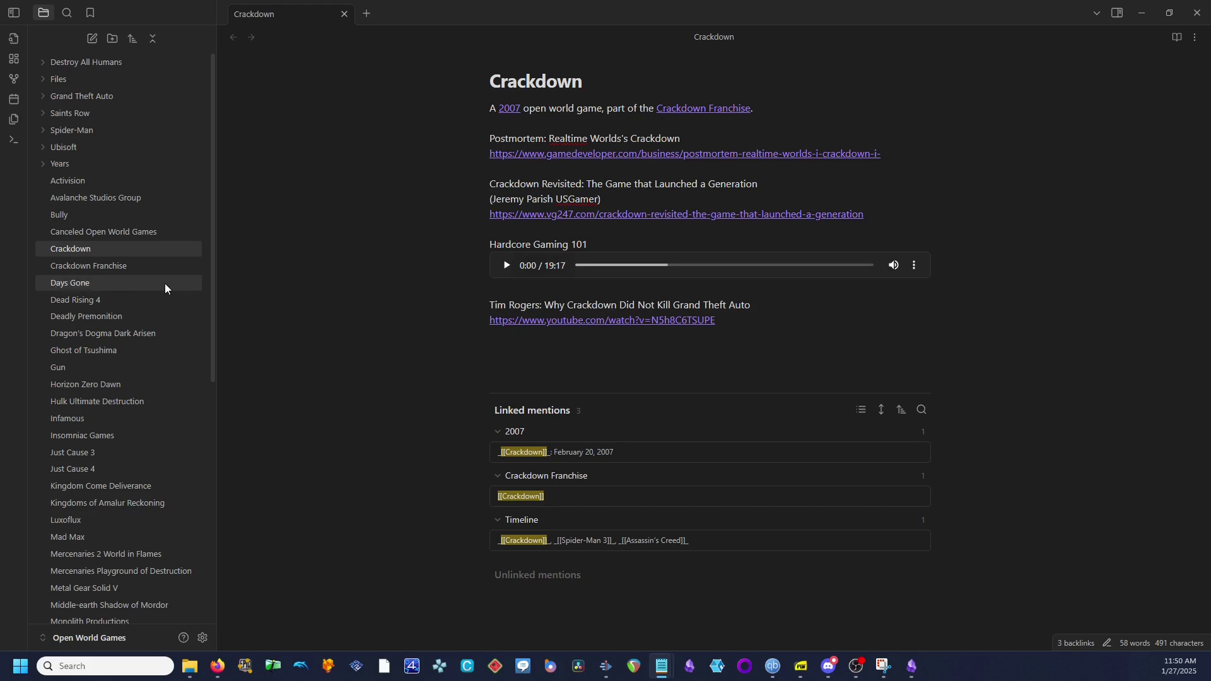
Scroll the Obsidian file sidebar down and back up.
scroll(137, 426, "down", 5)
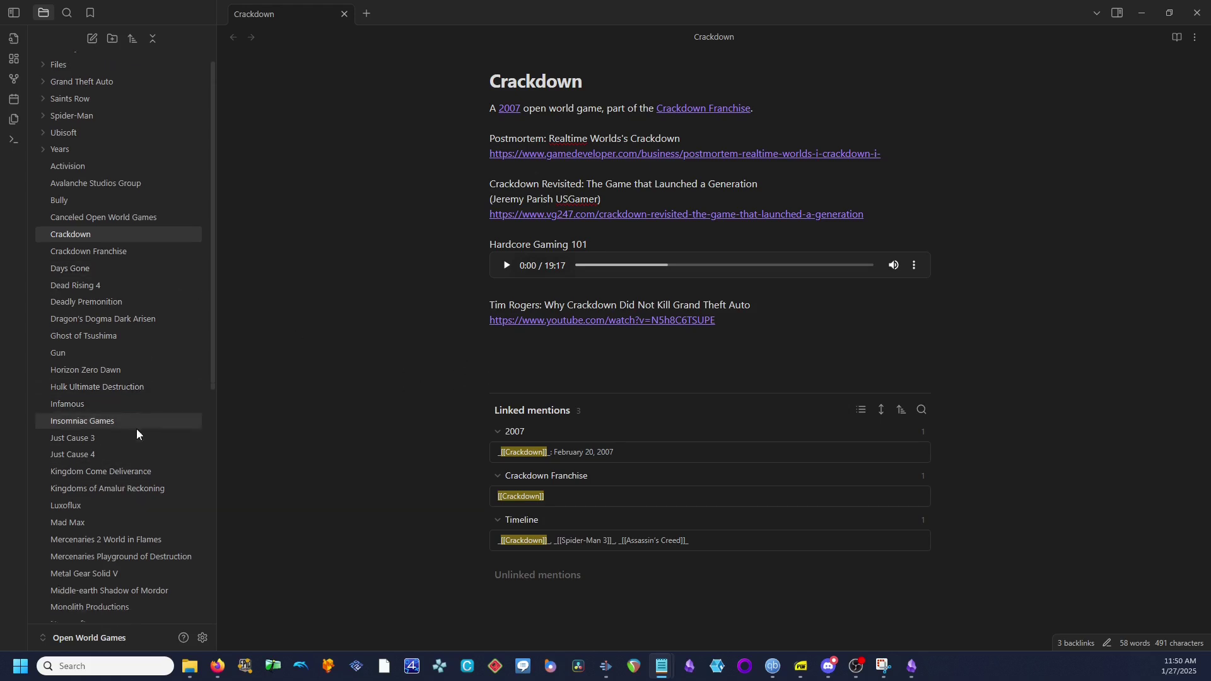
scroll(139, 432, "down", 2)
scroll(154, 406, "up", 5)
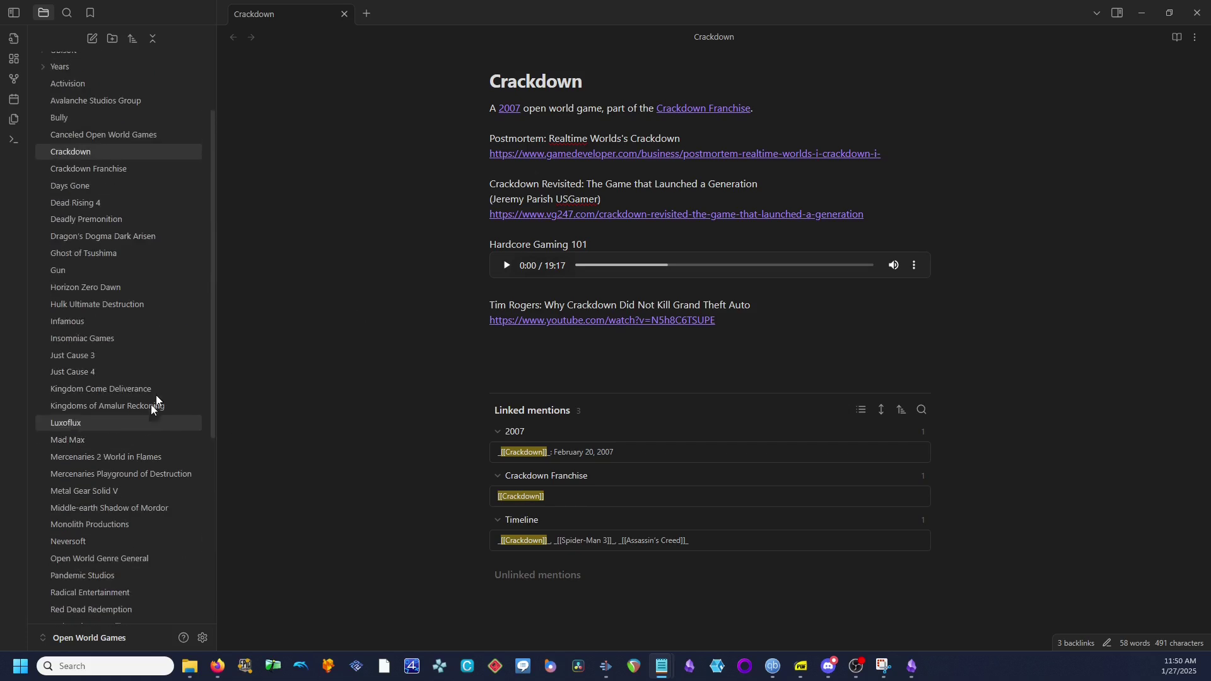
scroll(157, 396, "up", 2)
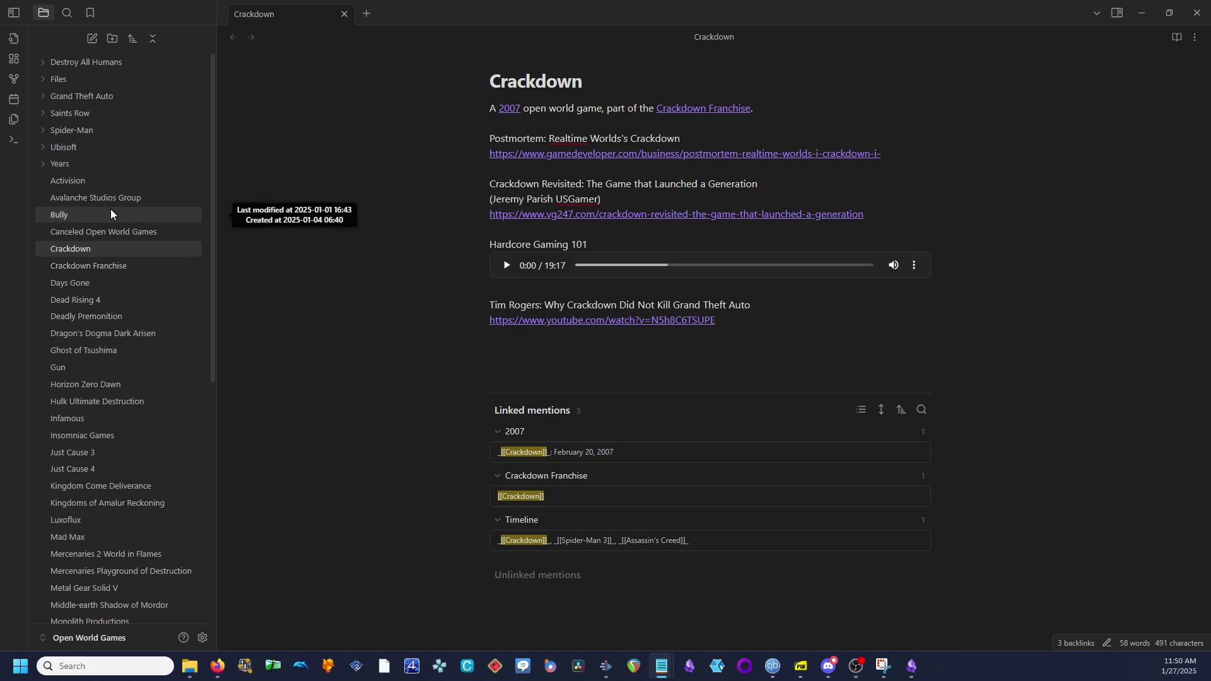
Peek into the Saints Row folder, then expand the Grand Theft Auto folder instead.
left_click(92, 115)
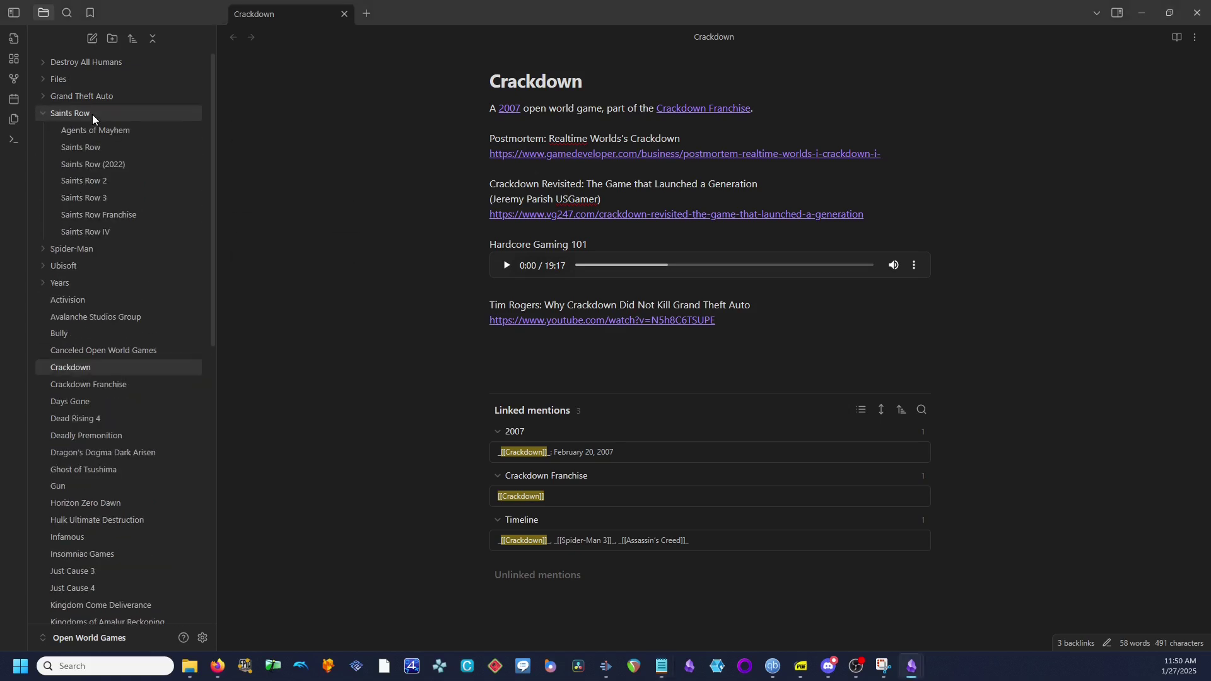
left_click(93, 114)
left_click(92, 98)
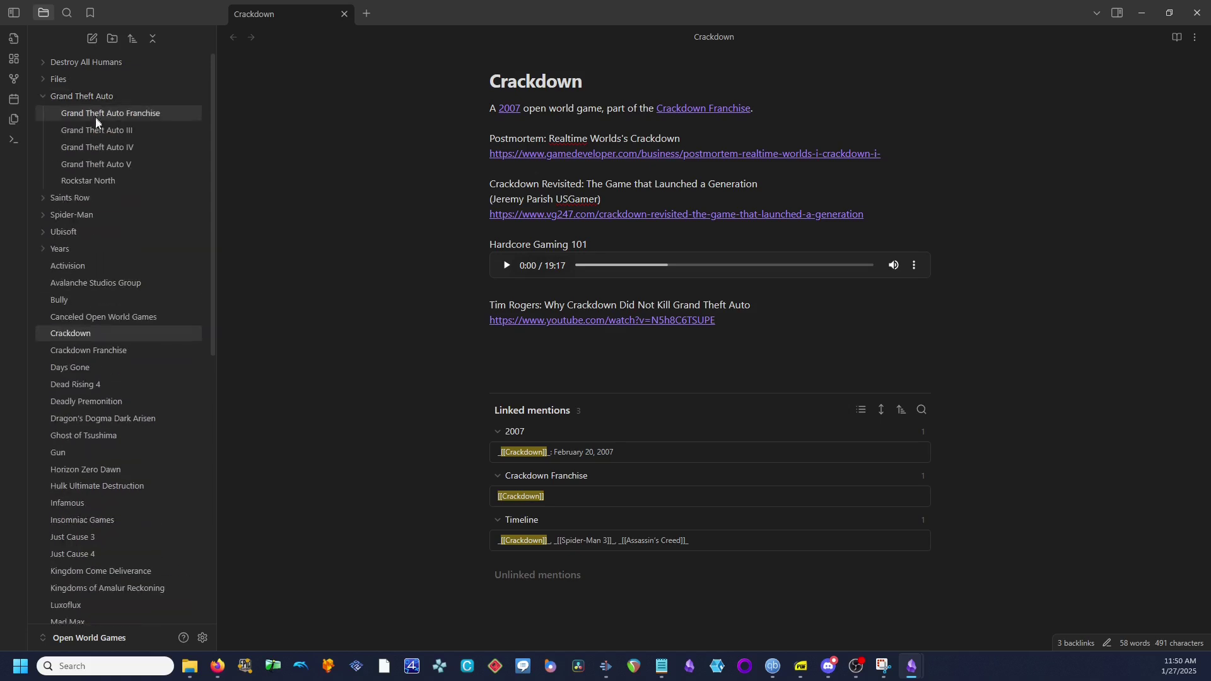
Skim the Grand Theft Auto III note, then open the Gun note with its magazine PDF.
left_click(99, 131)
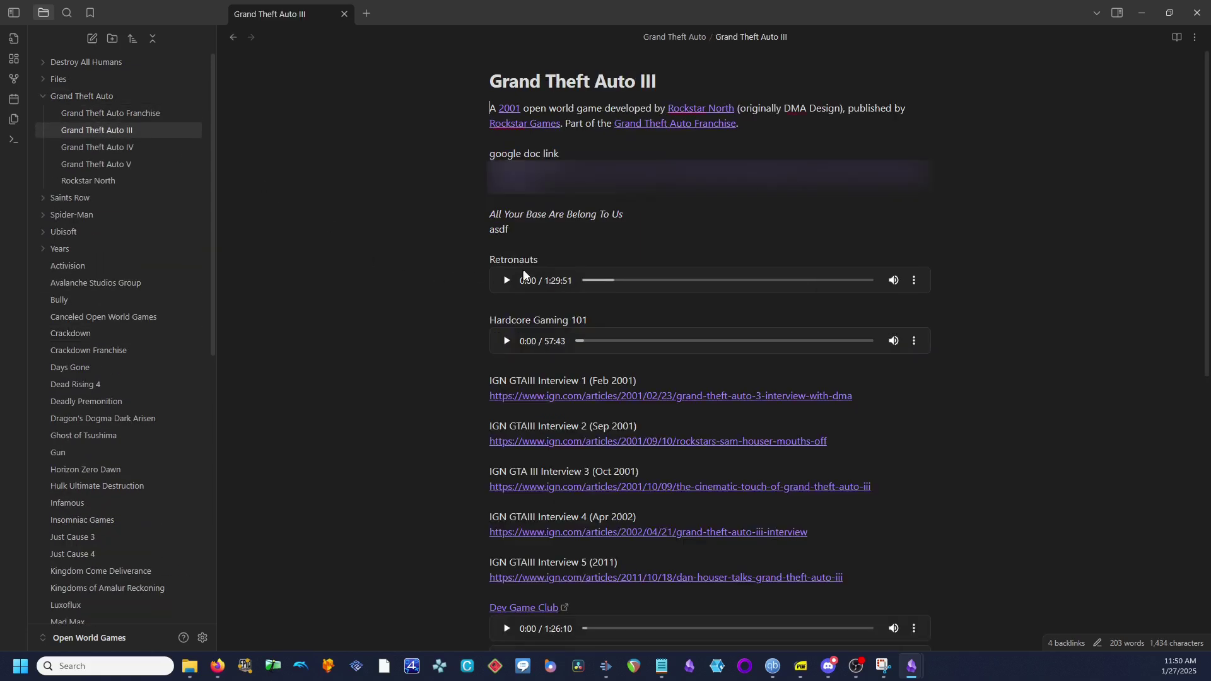
scroll(602, 285, "down", 5)
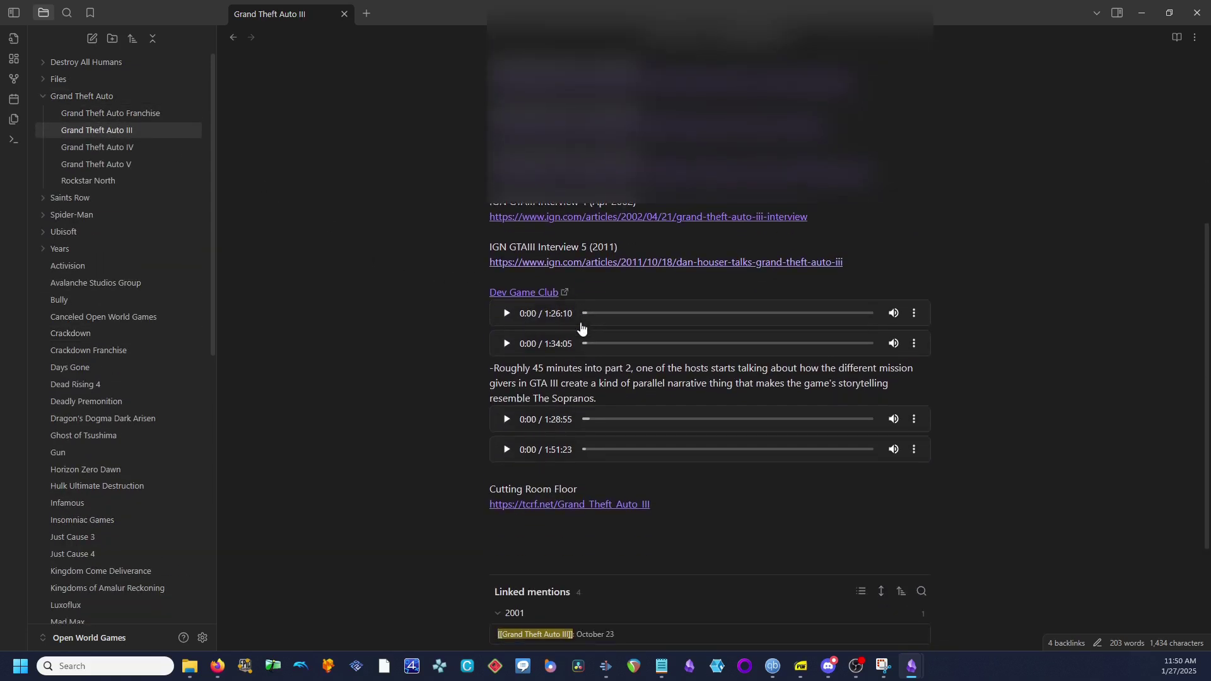
scroll(441, 451, "up", 5)
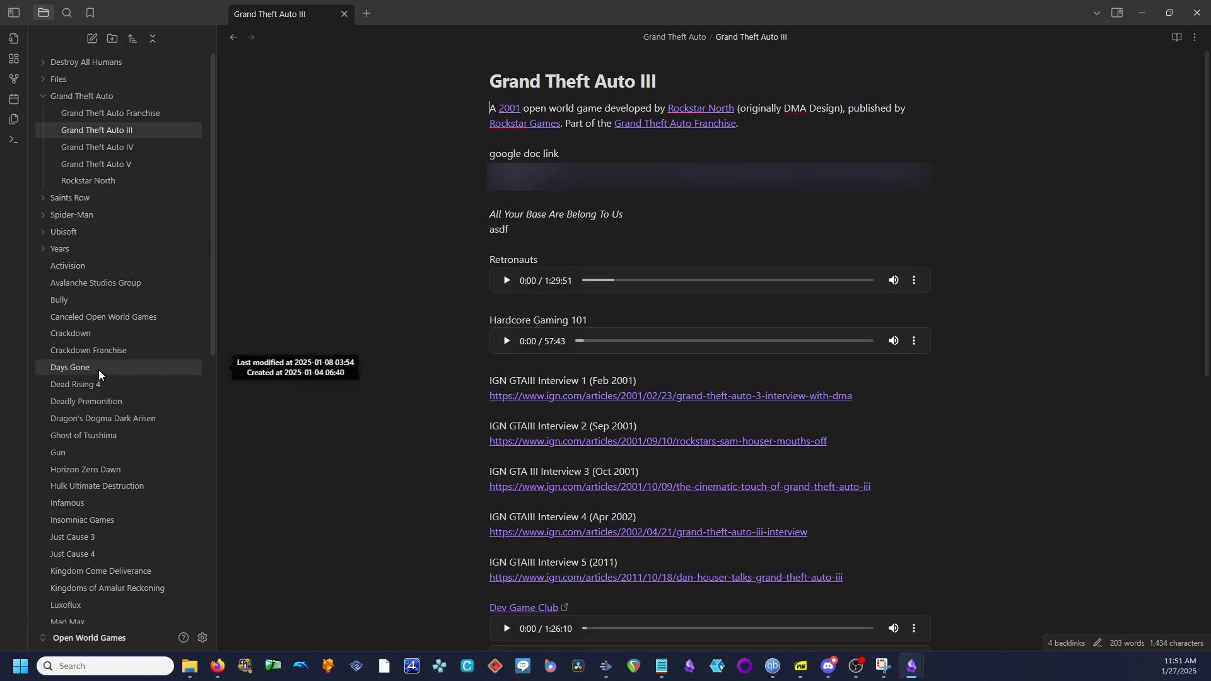
left_click(95, 453)
Scroll through the Gun note's embedded PDF and collapse the Grand Theft Auto folder.
scroll(380, 339, "down", 5)
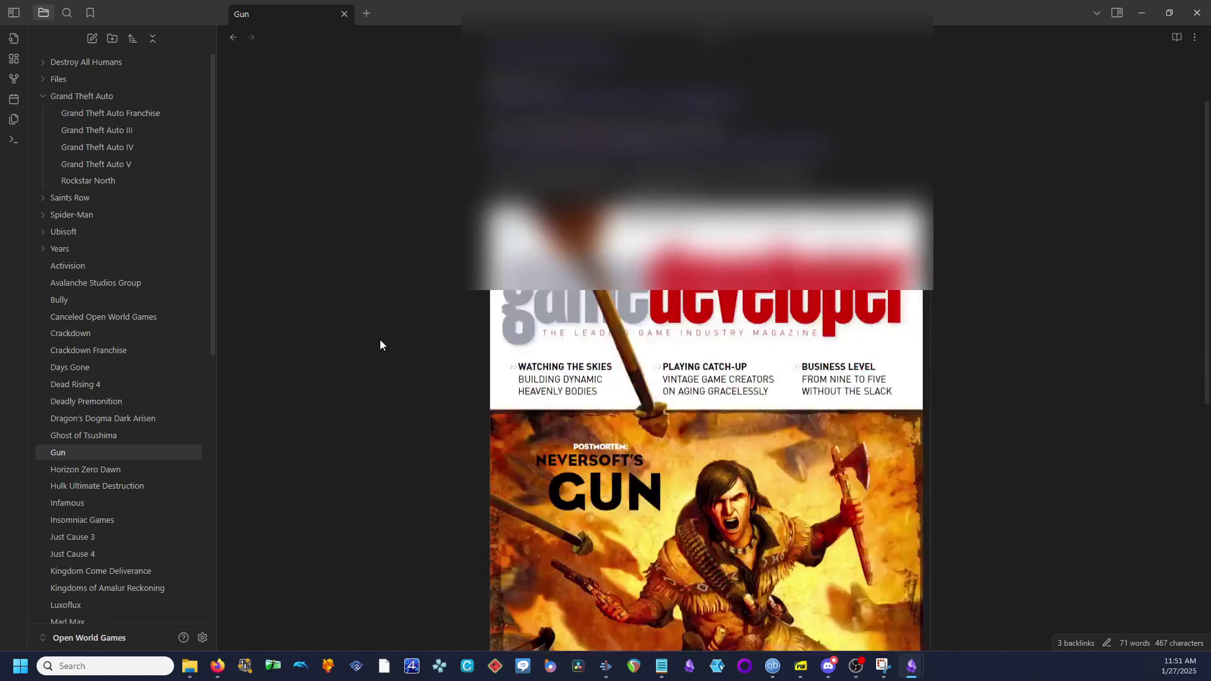
scroll(381, 343, "up", 3)
scroll(381, 343, "up", 3)
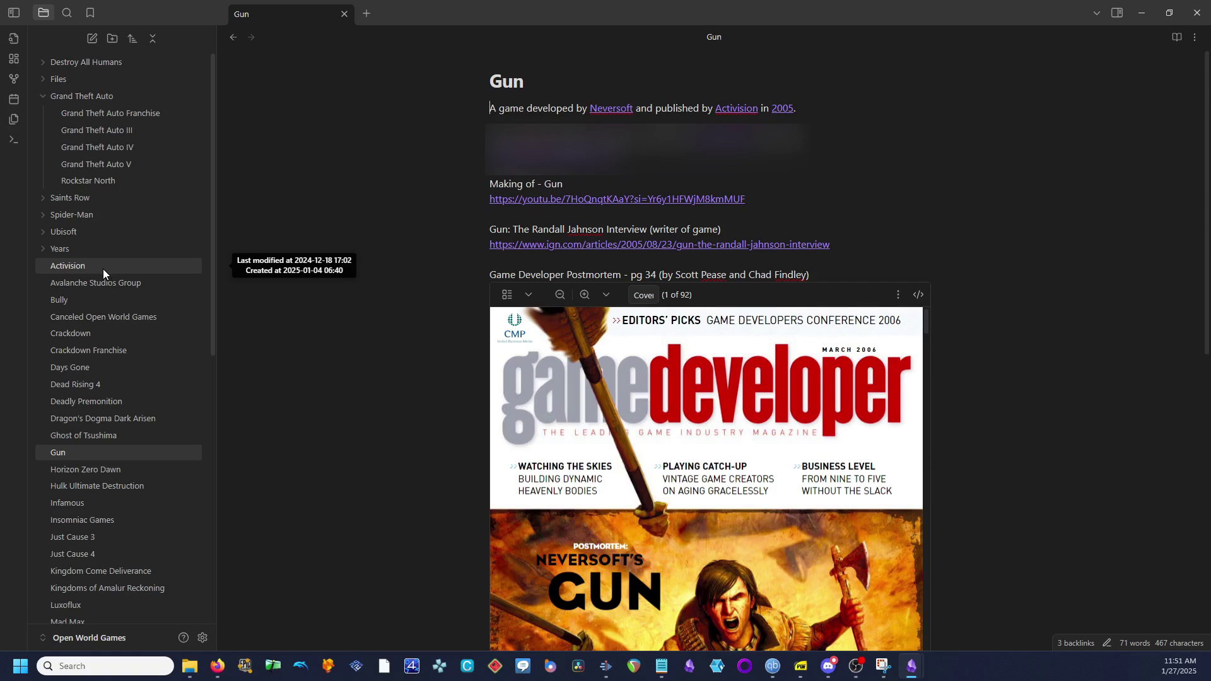
left_click(82, 102)
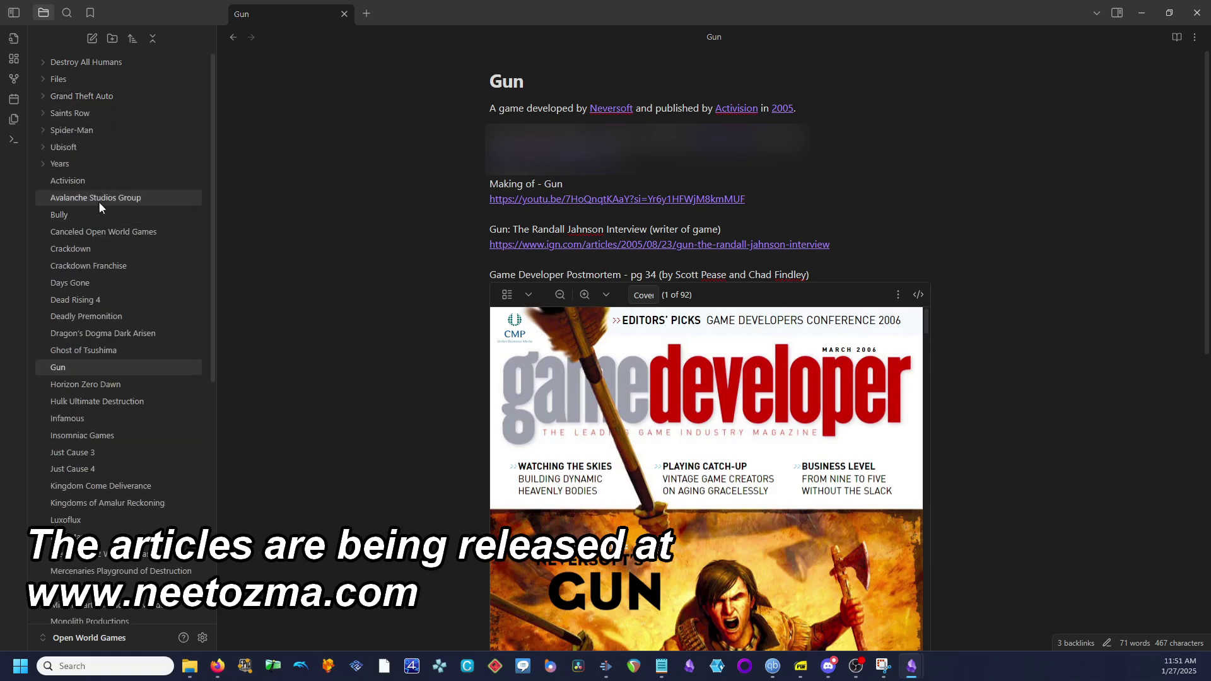
Scroll the vault's file tree, then minimize the Open World Games vault window.
scroll(130, 343, "down", 5)
scroll(130, 342, "down", 2)
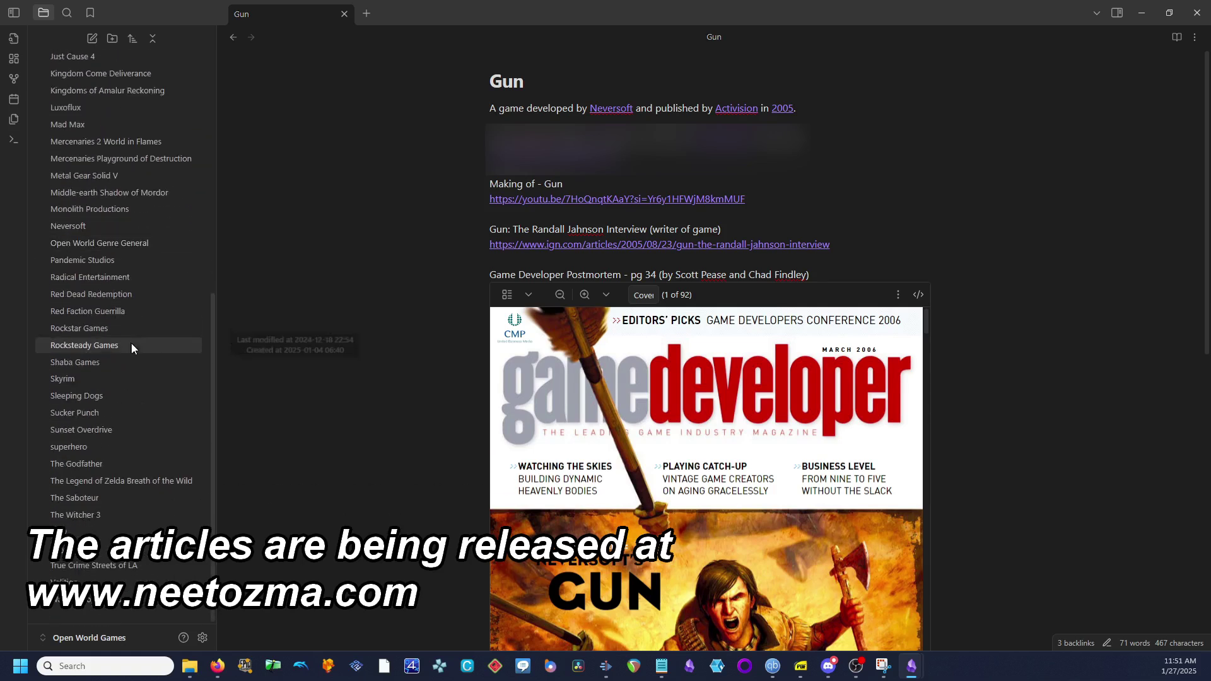
scroll(154, 343, "up", 3)
scroll(178, 340, "up", 5)
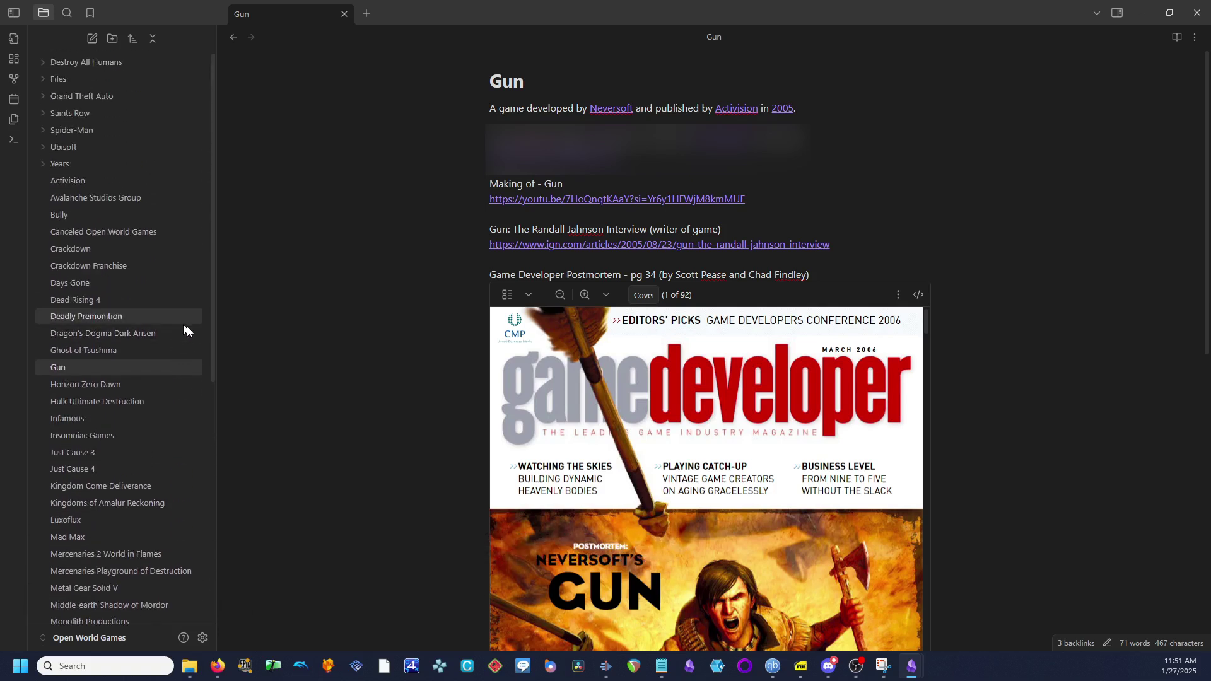
left_click(1142, 14)
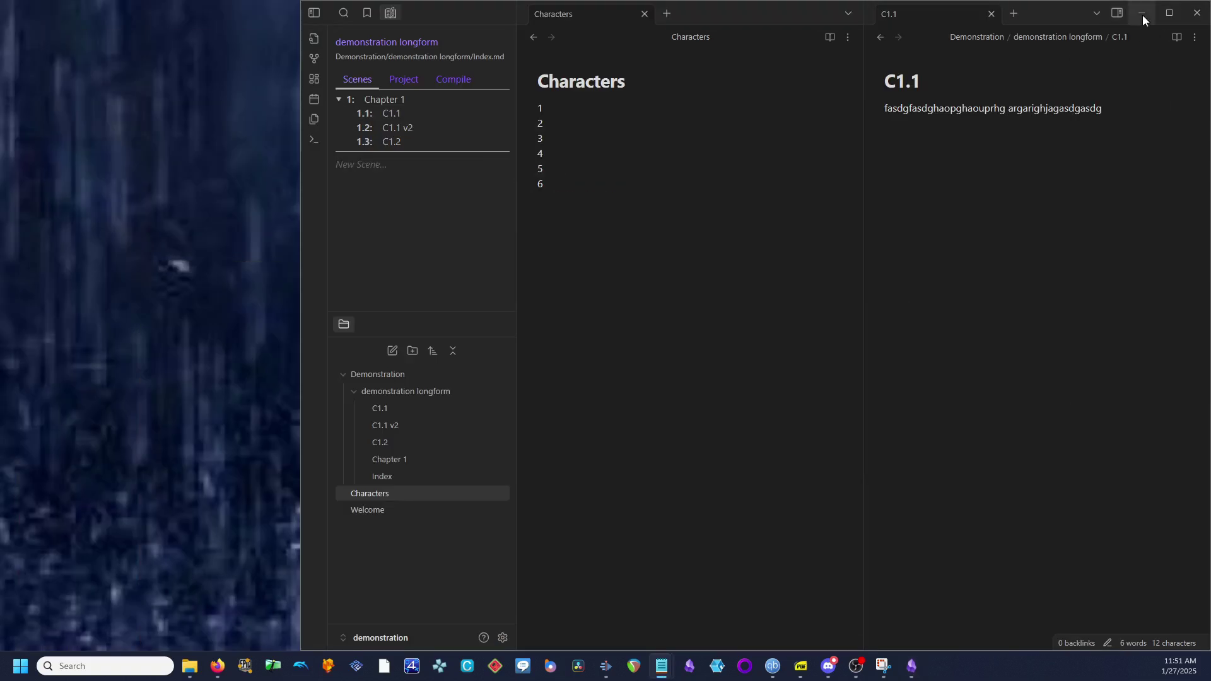